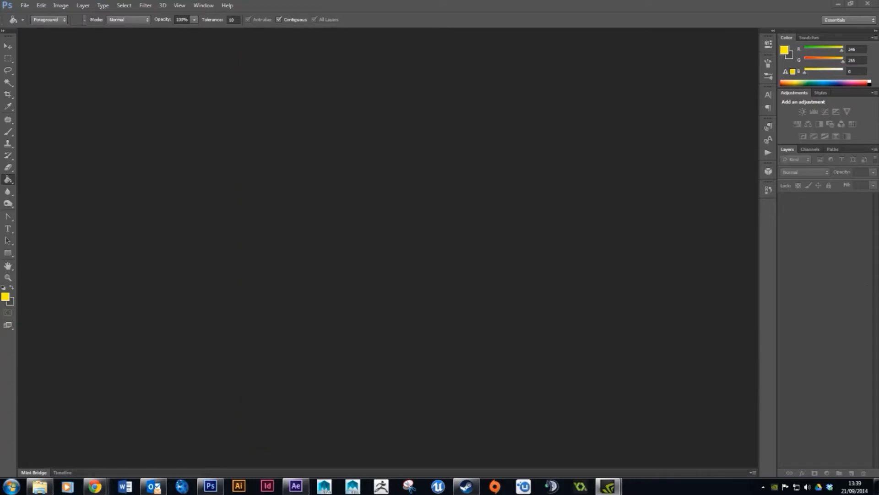
- Switch to Chrome and look over the CGTextures categories and the ConcreteBare0280 texture page
left_click(95, 486)
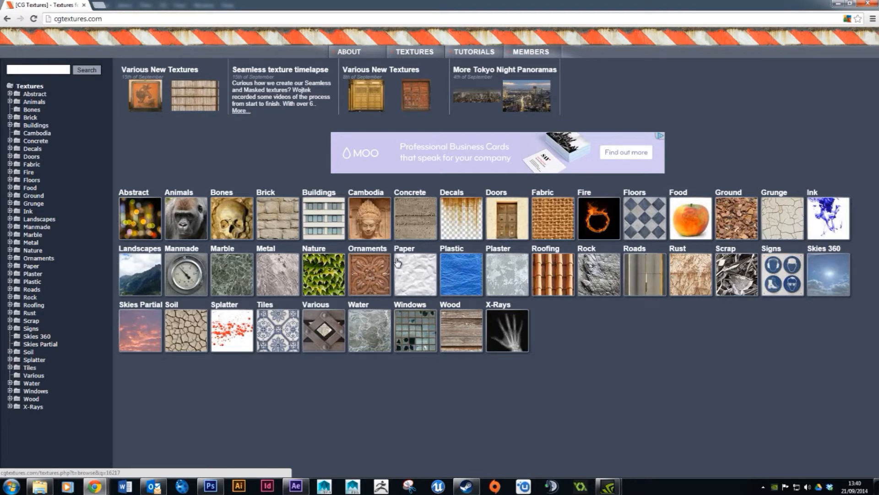
mouse_move(528, 53)
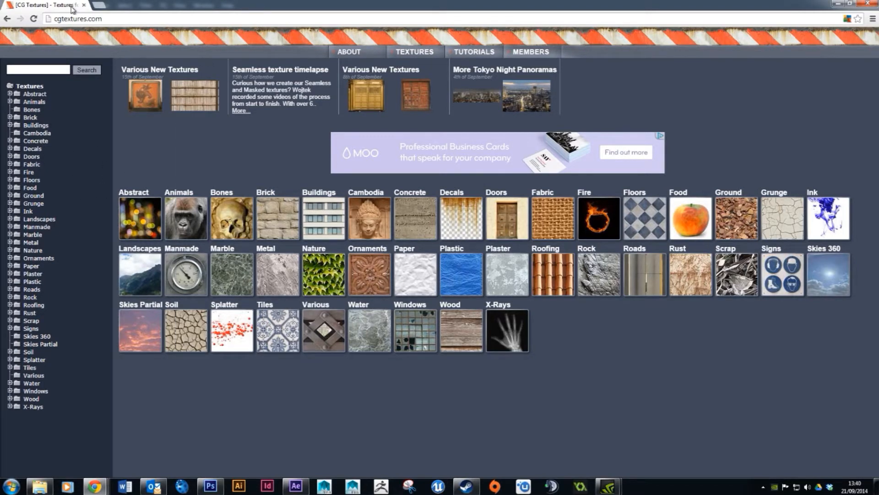
key("alt+Tab")
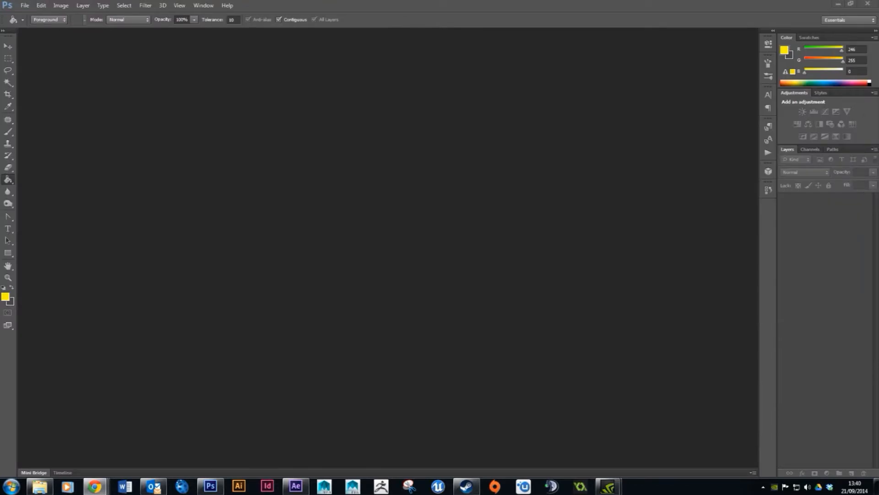
key("alt+Tab")
mouse_move(537, 328)
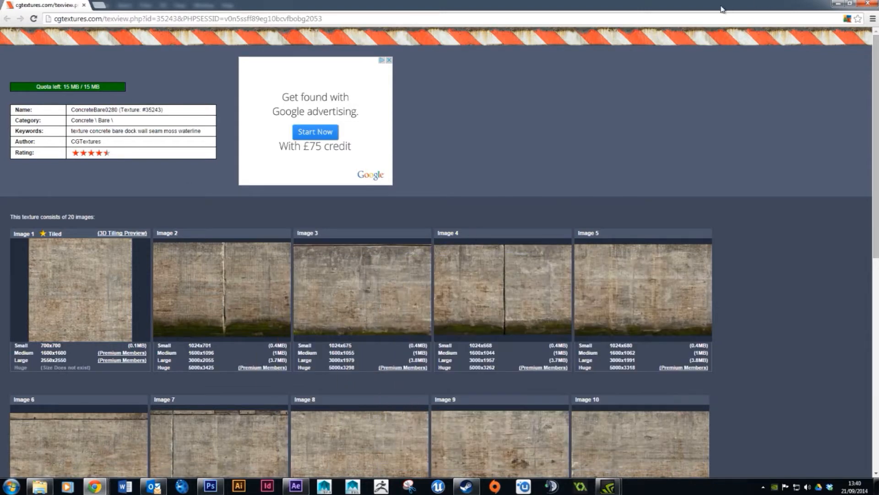
- Switch back to Photoshop and open the concrete texture ConcreteBare0280_21_L from the Downloads folder
left_click_drag(30, 4, 0, 7)
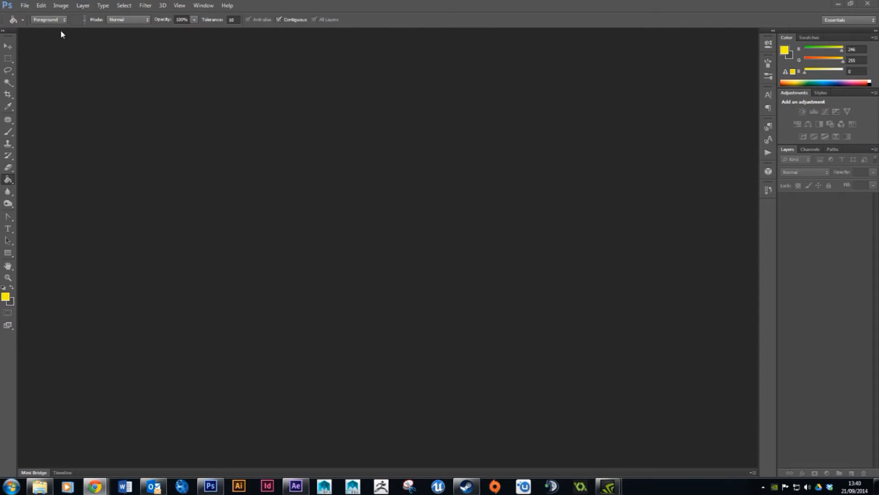
left_click(27, 6)
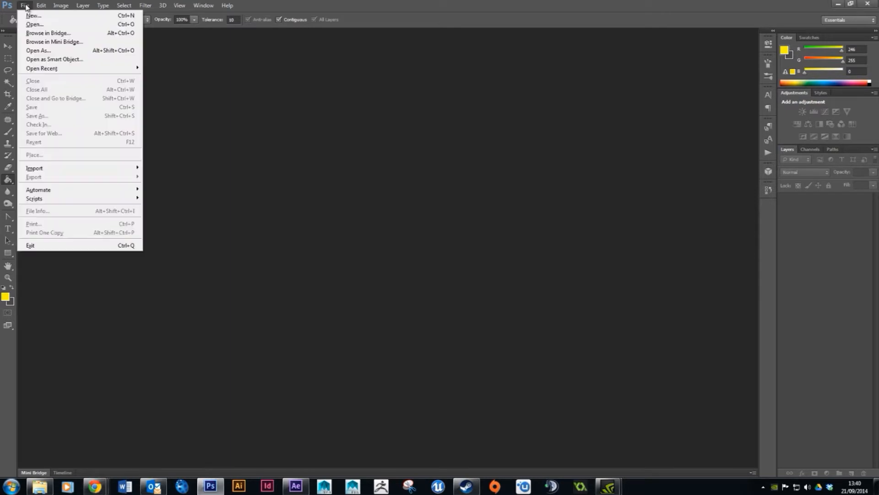
left_click(43, 28)
left_click(418, 70)
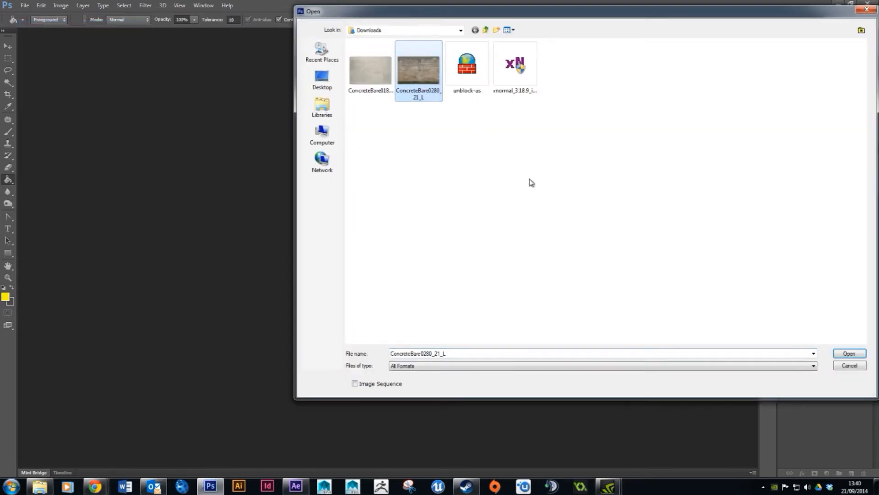
left_click(850, 353)
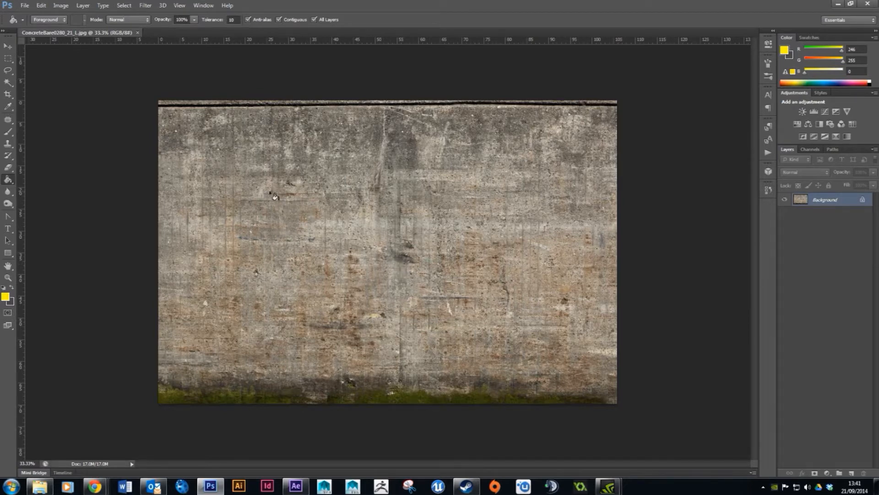
- Check the concrete texture's pixel dimensions in Image Size without changing them
left_click(62, 5)
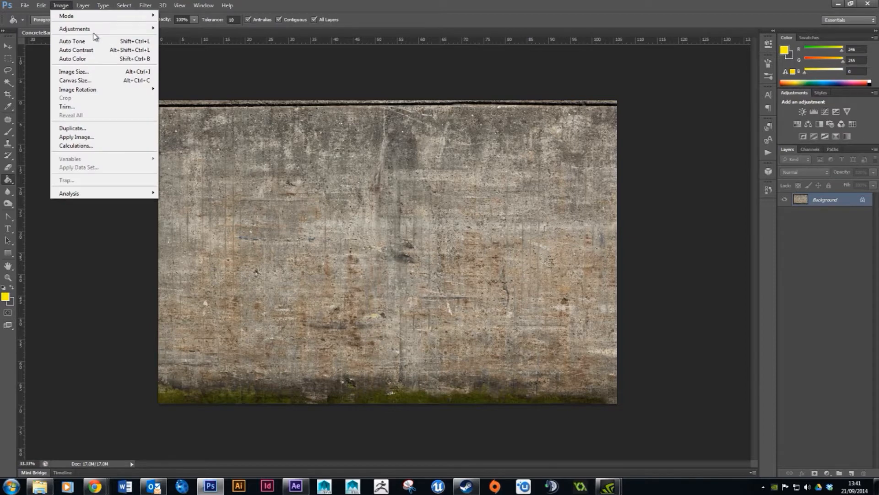
left_click(91, 72)
left_click_drag(424, 147, 417, 127)
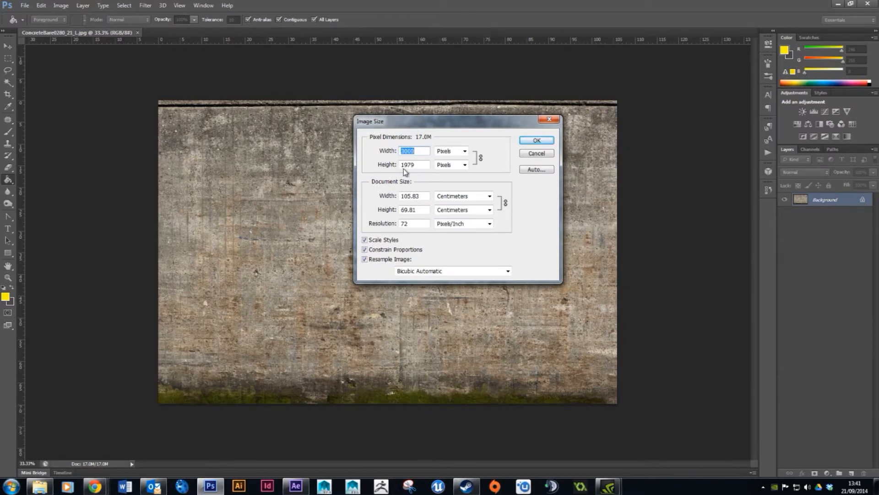
left_click(540, 153)
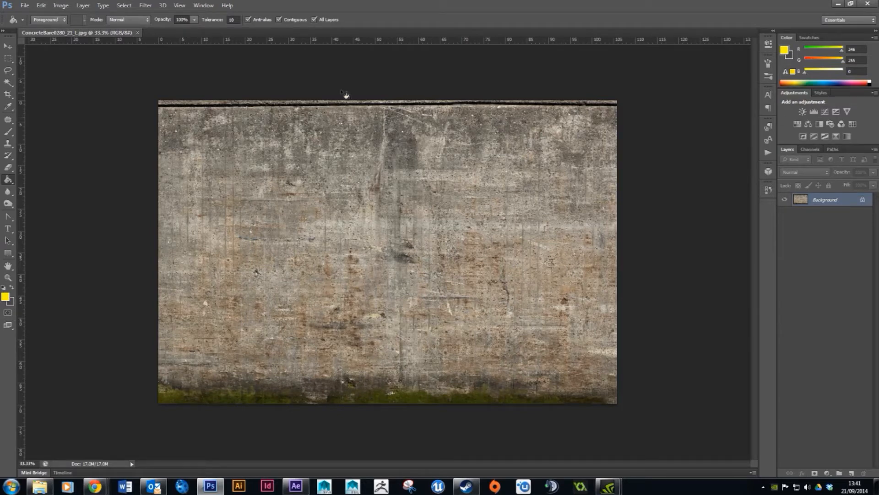
- Choose the Rectangular Marquee tool and draw a new rectangular selection right of the concrete wall's centre
left_click(9, 63)
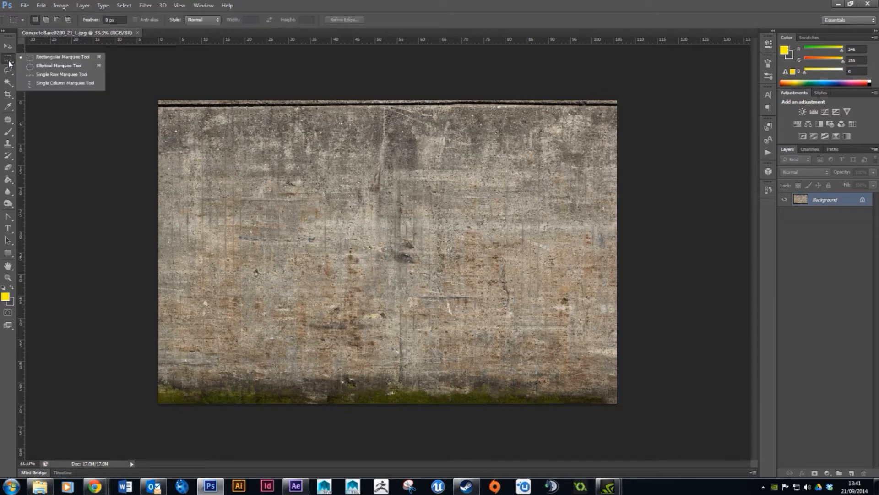
left_click(66, 74)
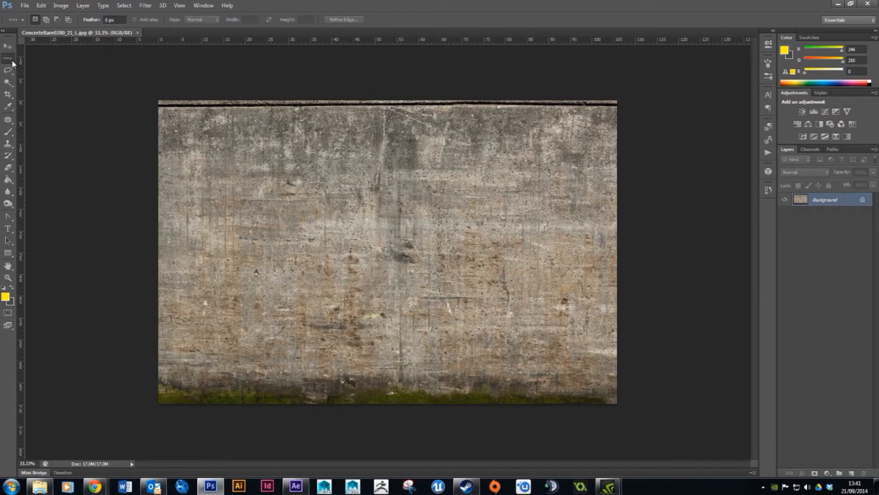
left_click(9, 60)
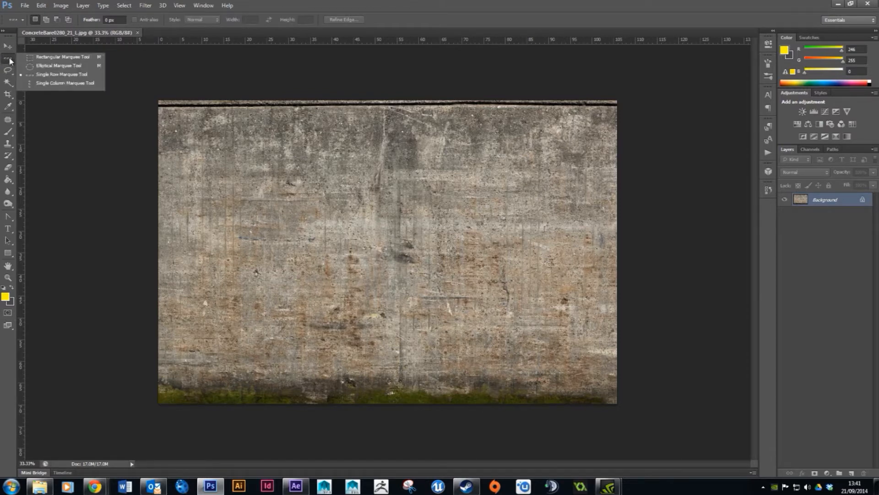
left_click(51, 58)
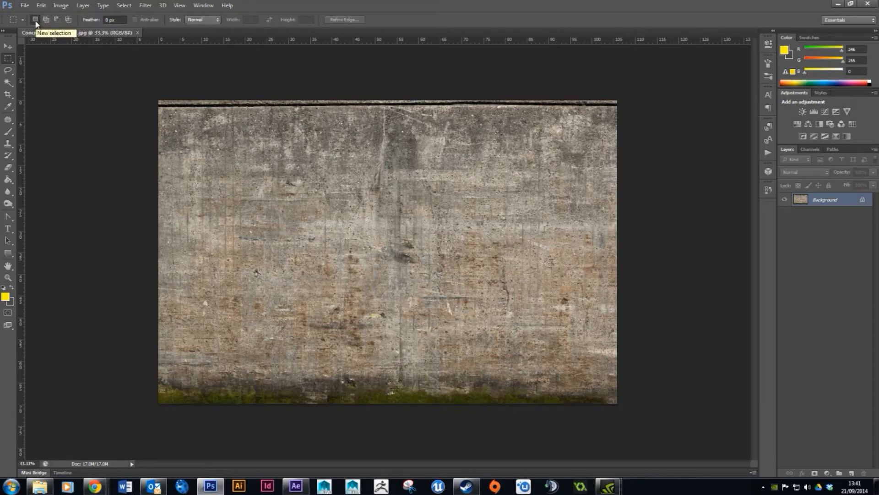
left_click_drag(190, 126, 311, 239)
left_click_drag(375, 174, 535, 318)
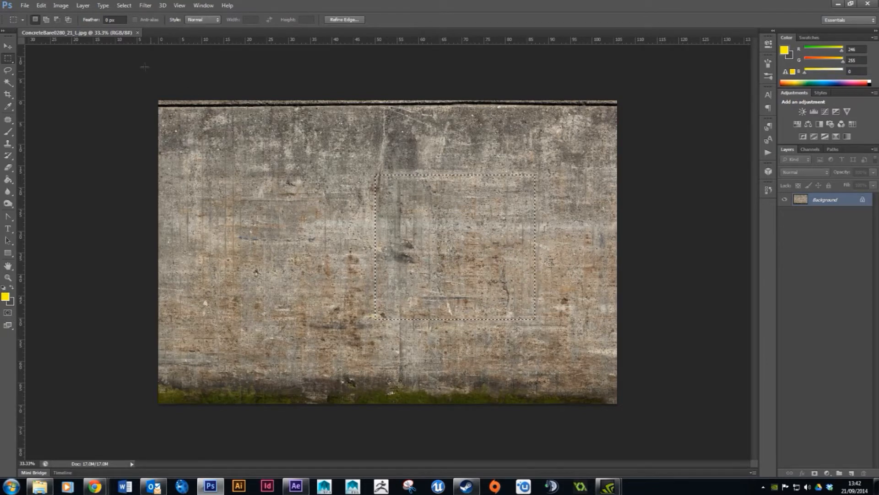
- Use the Add to selection mode to extend the marquee with several overlapping rectangles across the wall's left and upper middle
left_click(46, 20)
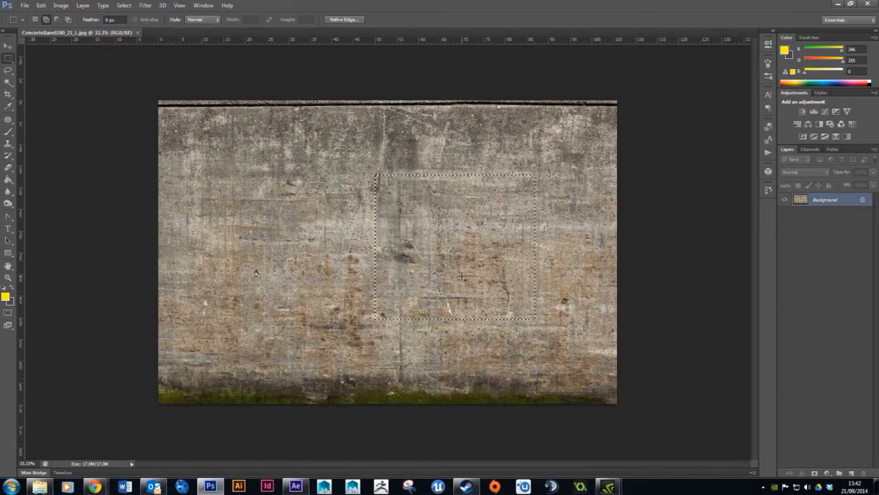
left_click_drag(290, 140, 343, 213)
left_click_drag(287, 265, 313, 319)
left_click_drag(251, 192, 331, 262)
left_click_drag(328, 159, 385, 204)
left_click_drag(380, 136, 447, 174)
- Use the Subtract from selection mode to remove the left-hand rectangles from the combined selection
left_click(57, 19)
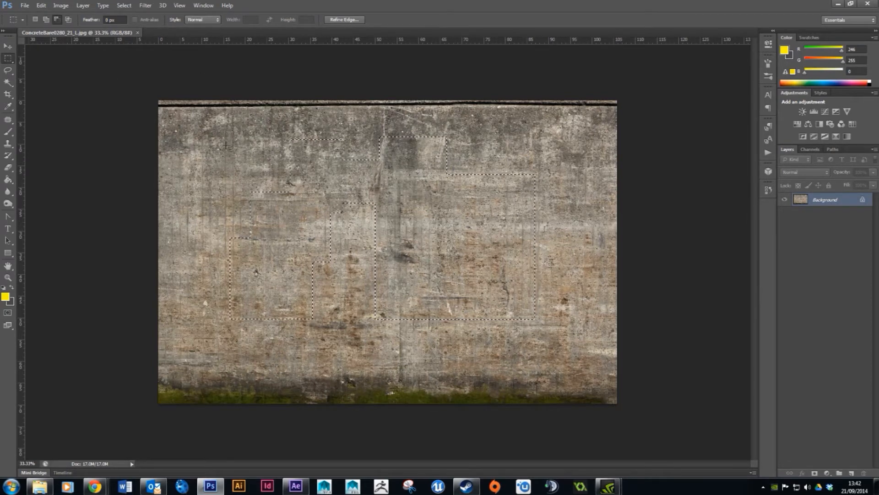
left_click_drag(219, 165, 356, 350)
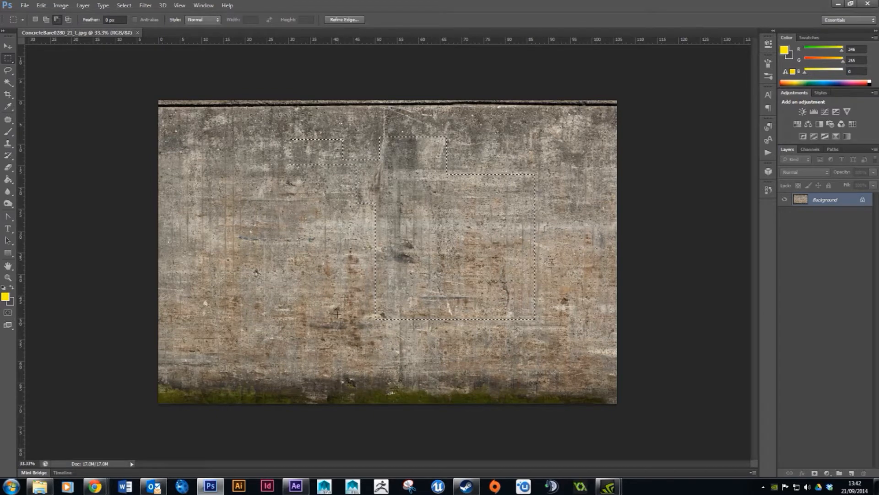
left_click_drag(251, 131, 347, 225)
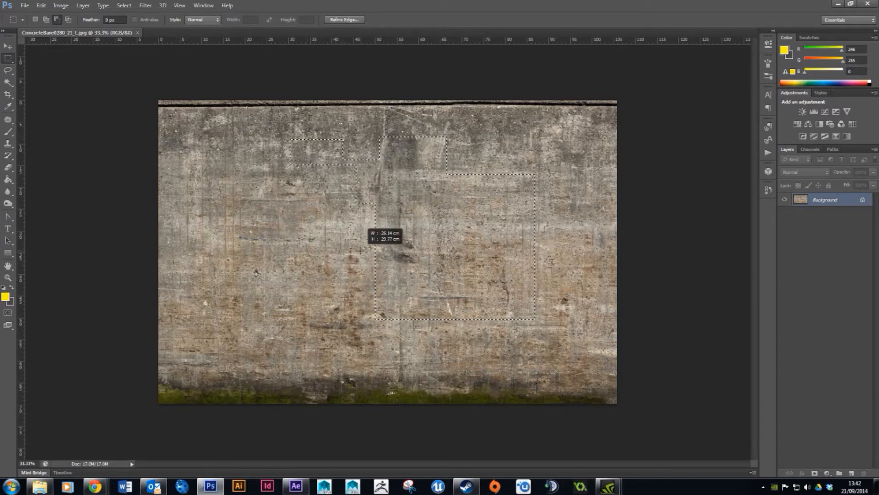
left_click_drag(357, 256, 379, 160)
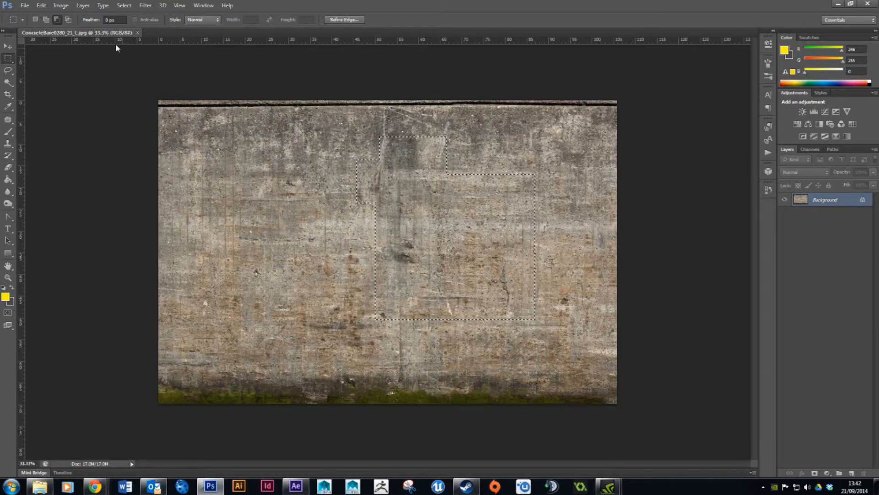
- Try intersecting selections, including a new rectangle on the wall's left half with one about 16.6 by 18.2 cm over its upper-right corner
left_click(68, 20)
left_click_drag(316, 136, 394, 233)
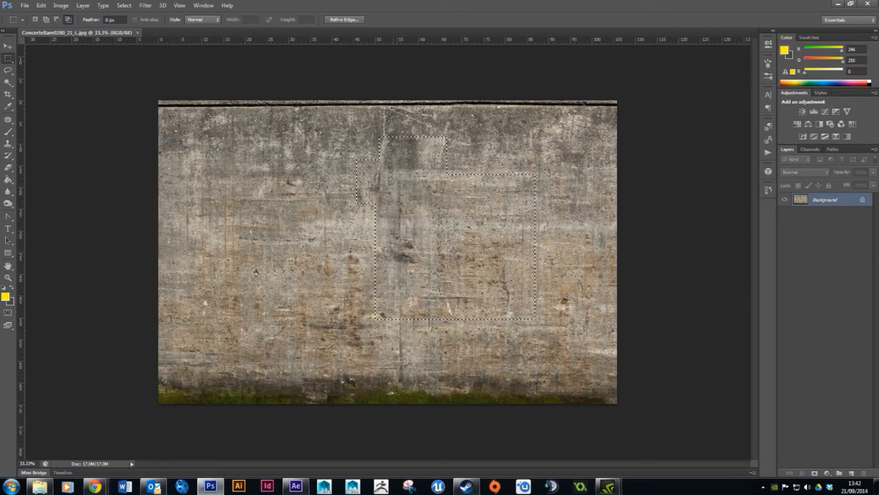
left_click(35, 19)
left_click(222, 159)
left_click_drag(222, 160, 396, 345)
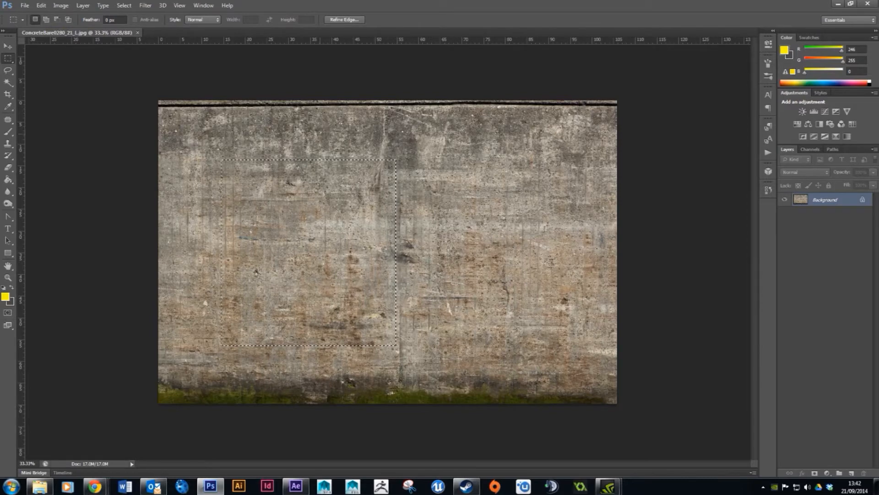
left_click(68, 19)
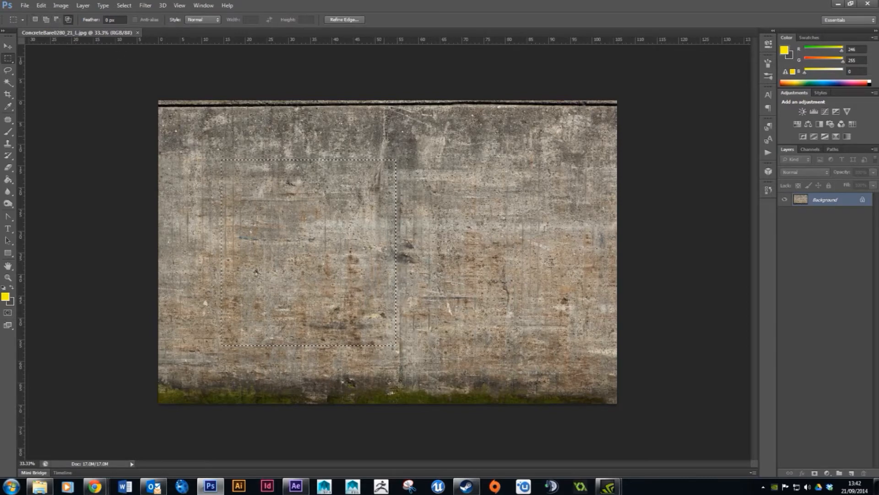
left_click_drag(419, 147, 358, 216)
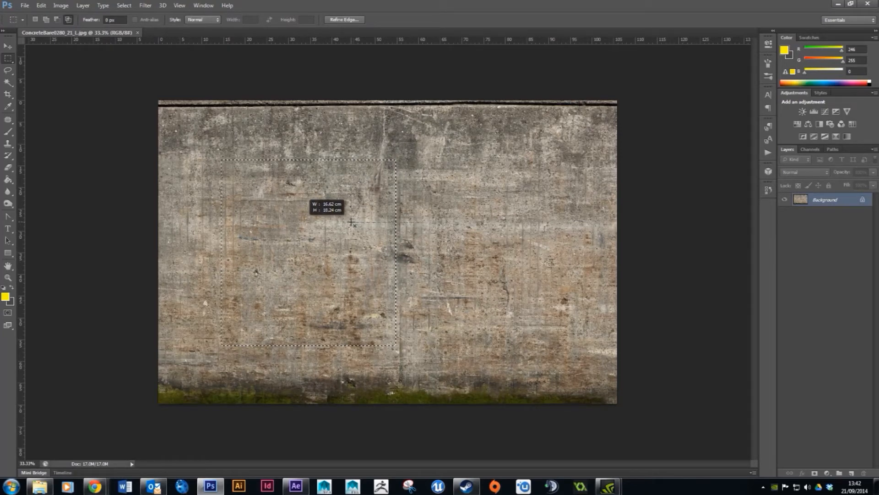
left_click_drag(352, 222, 351, 222)
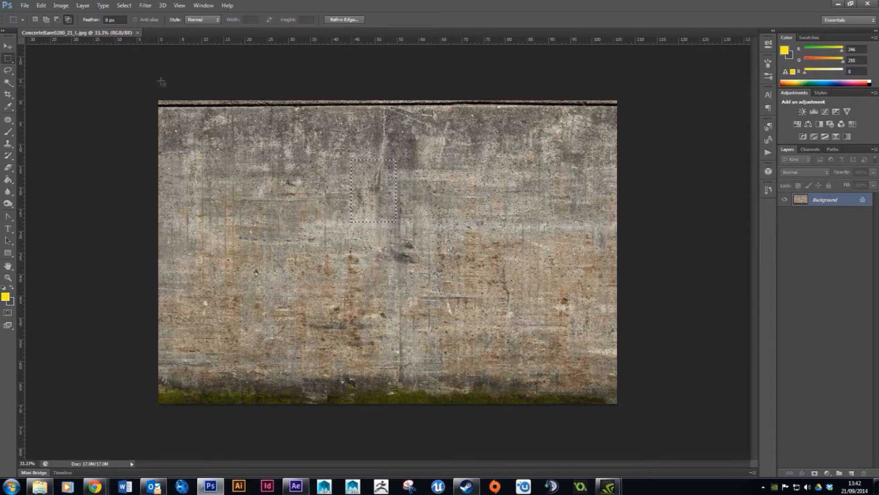
- Return to New selection mode and draw replacement freeform rectangles, ending with a wide one across the wall's upper half
left_click(35, 20)
left_click_drag(225, 148, 315, 238)
left_click_drag(346, 151, 451, 273)
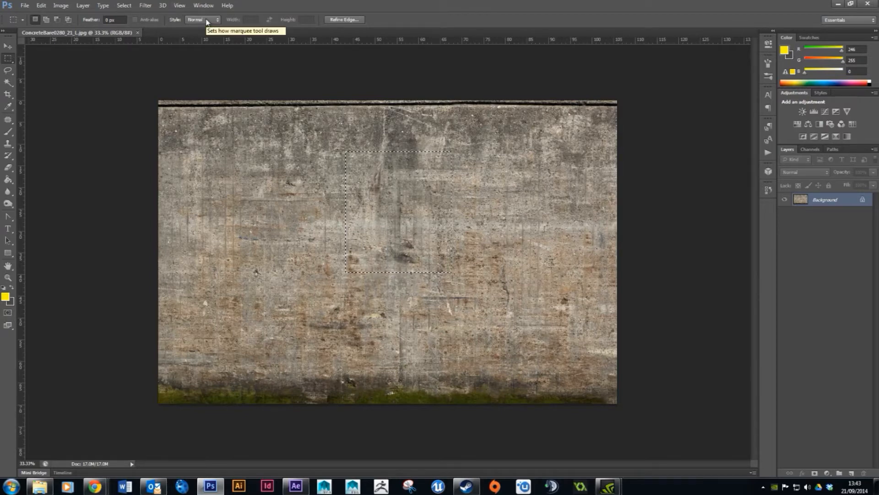
left_click_drag(223, 143, 584, 263)
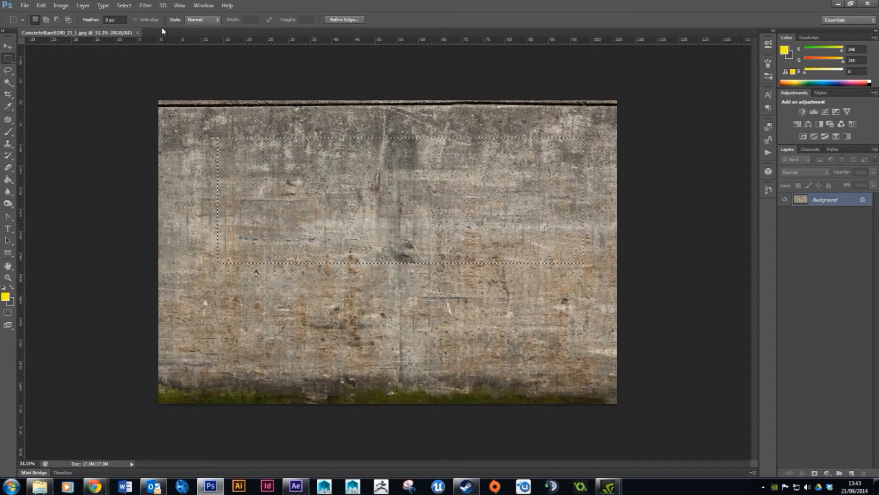
- Set the marquee style to Fixed Size with a width and height of 1024 px
left_click(212, 22)
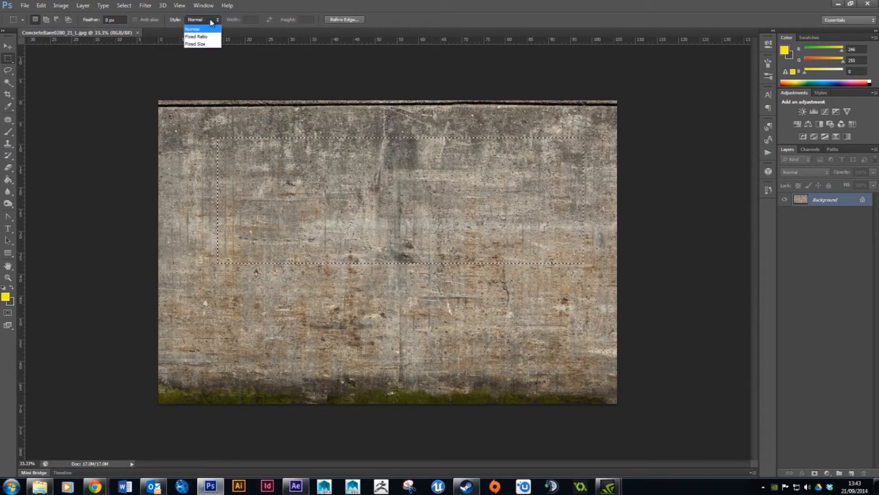
left_click(209, 45)
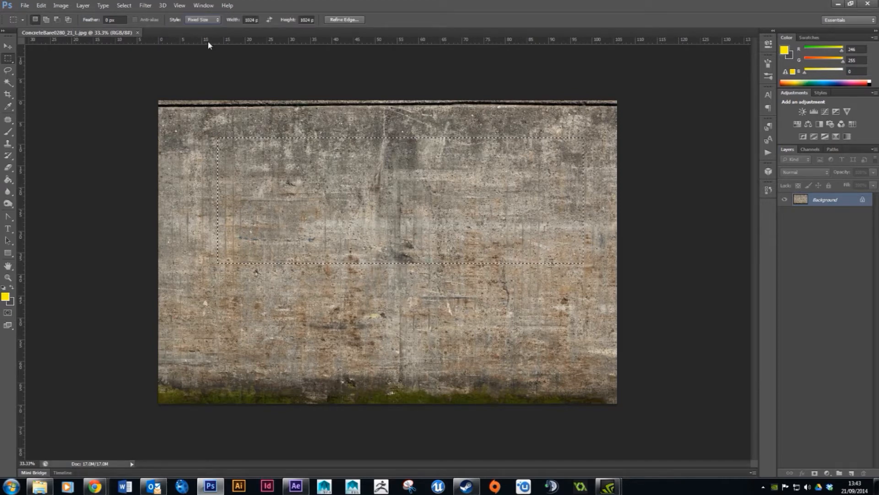
left_click(252, 20)
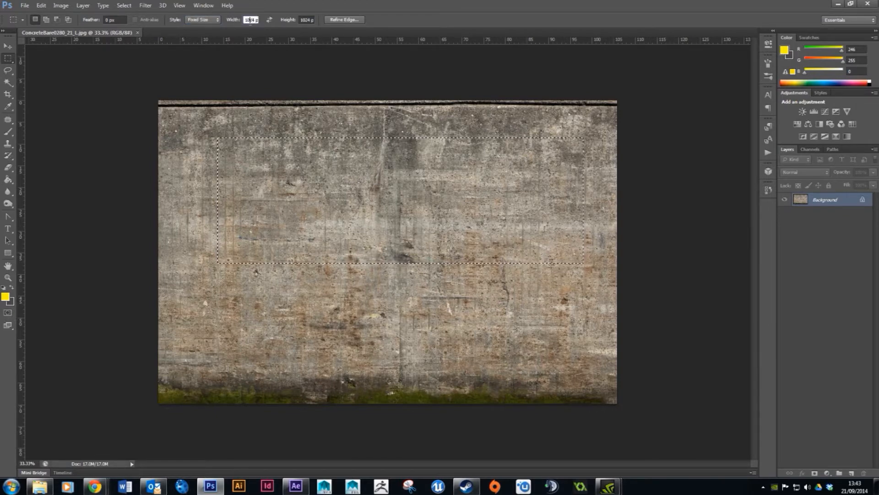
type("1024px")
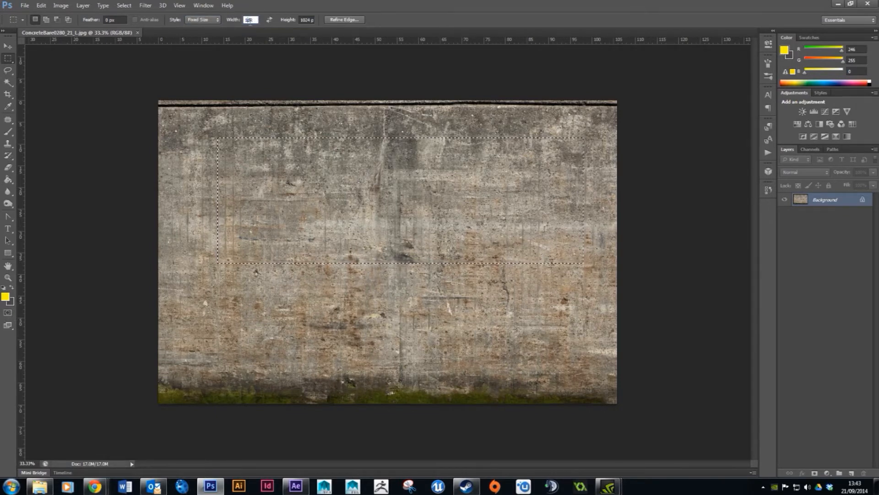
key("Tab")
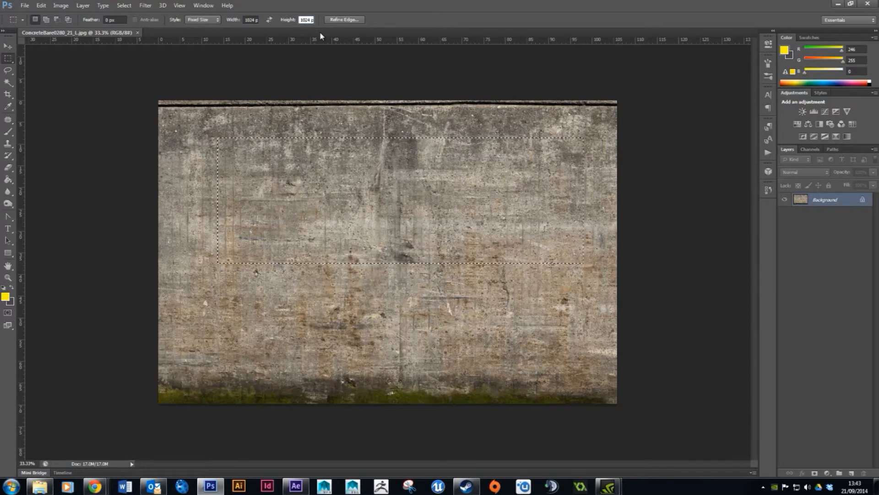
- Place the fixed-size square selection at several spots on the wall, ending on its right half at about X 63.1 cm, Y 12.7 cm
left_click(200, 162)
left_click_drag(200, 162, 350, 164)
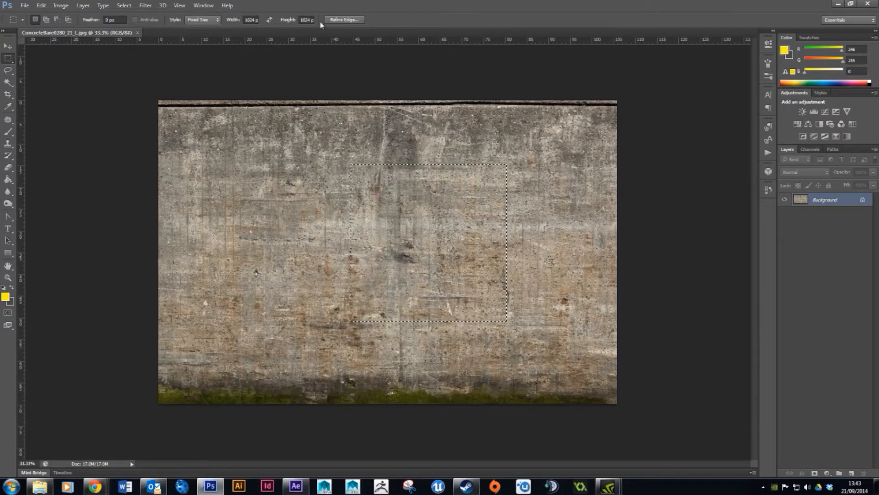
left_click_drag(334, 175, 432, 155)
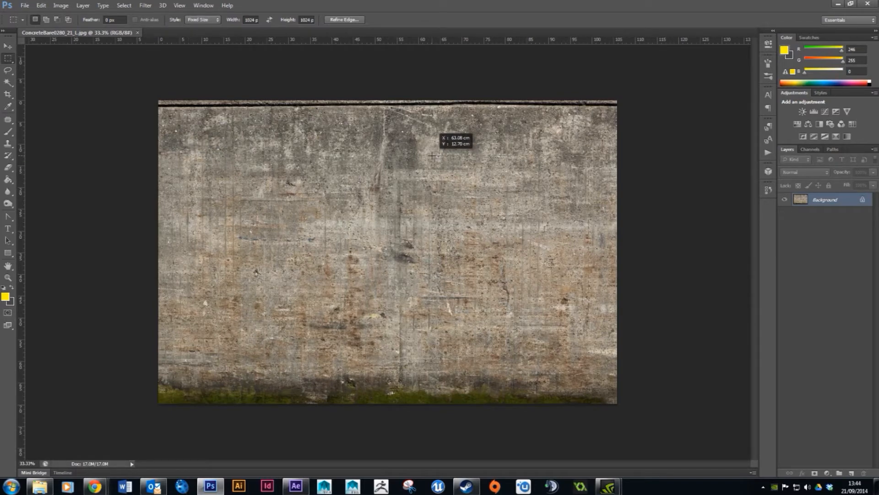
left_click_drag(432, 156, 432, 155)
left_click_drag(431, 156, 432, 155)
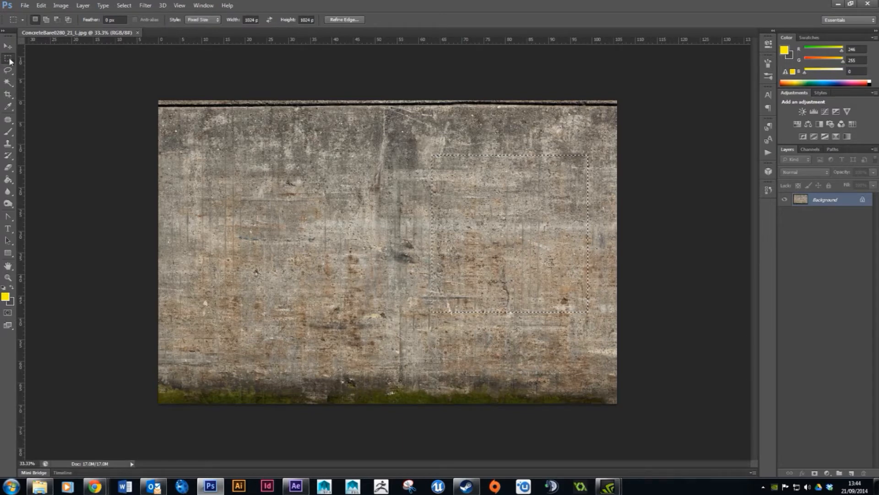
- Crop the concrete image to the square selection with the Crop tool
left_click(12, 98)
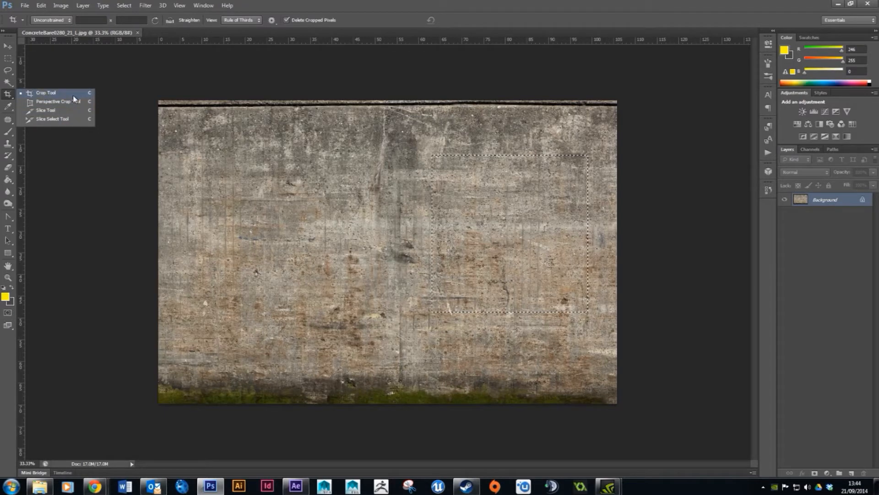
left_click(44, 94)
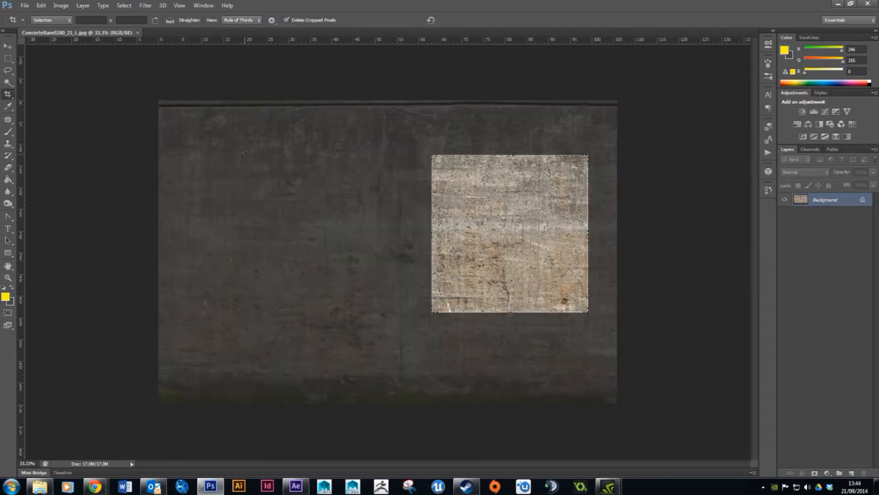
left_click(530, 193)
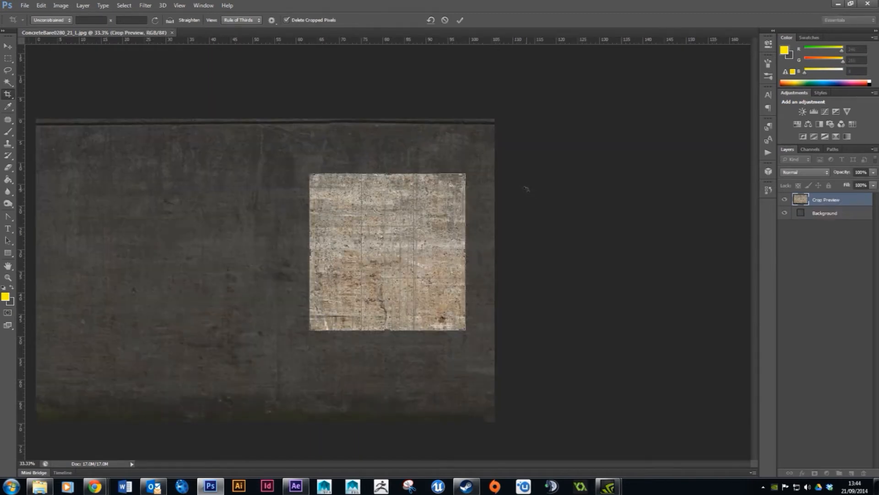
key("Return")
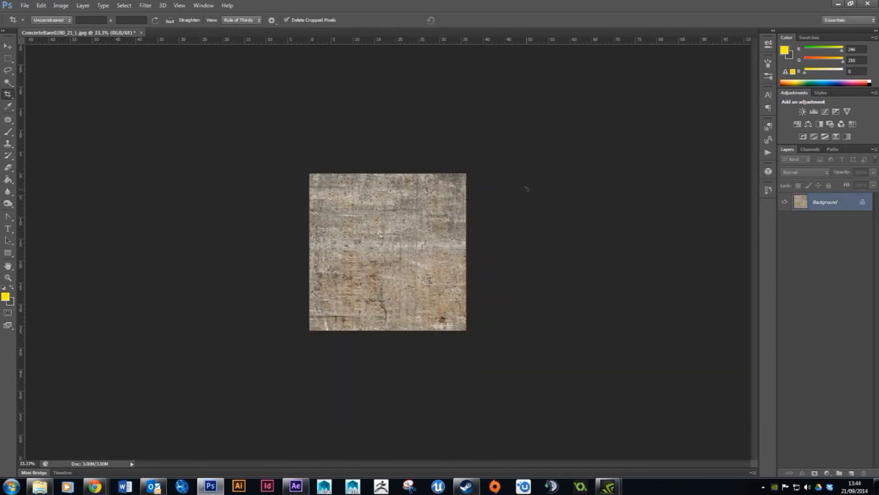
- Check the cropped texture's pixel dimensions in the image size settings, leaving them unchanged
key("ctrl+plus")
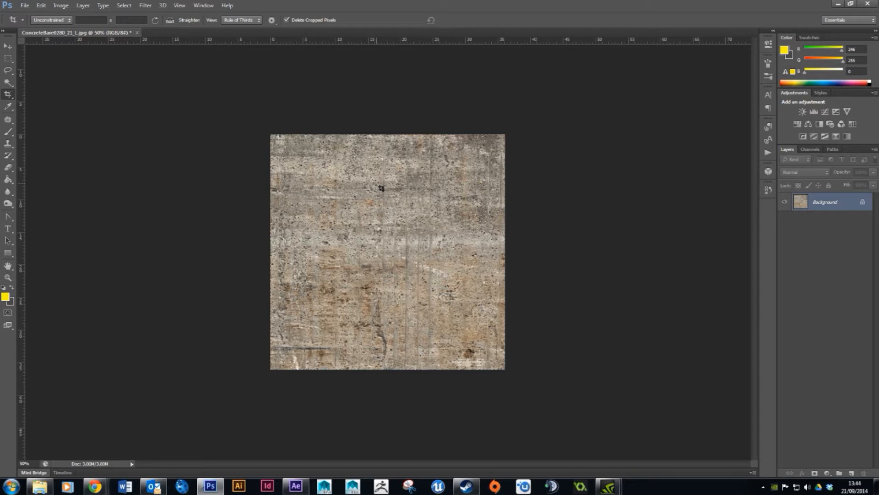
left_click(60, 6)
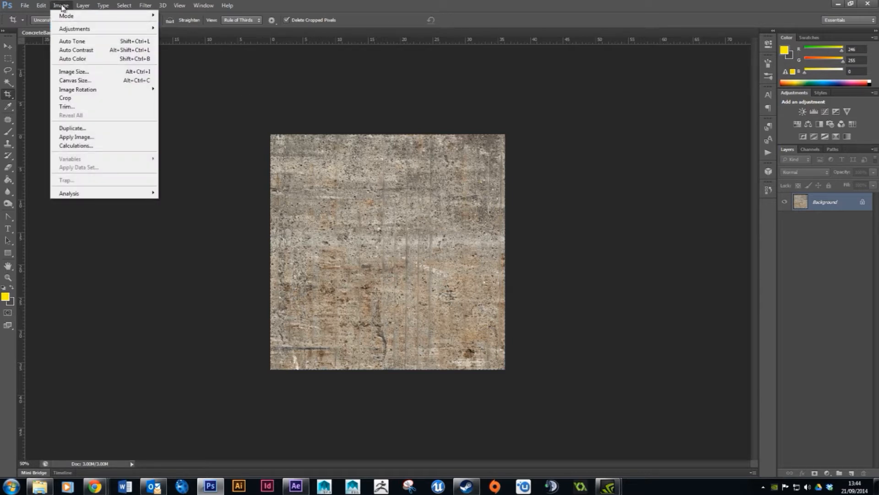
left_click(73, 71)
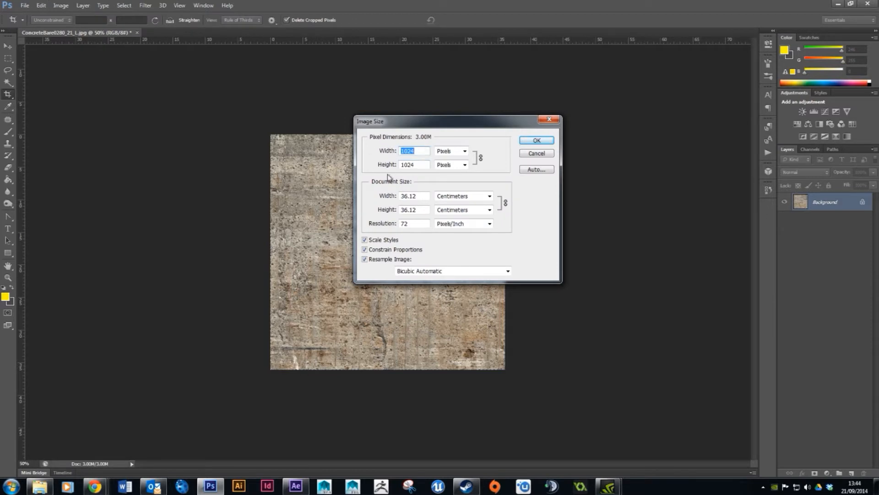
left_click(531, 154)
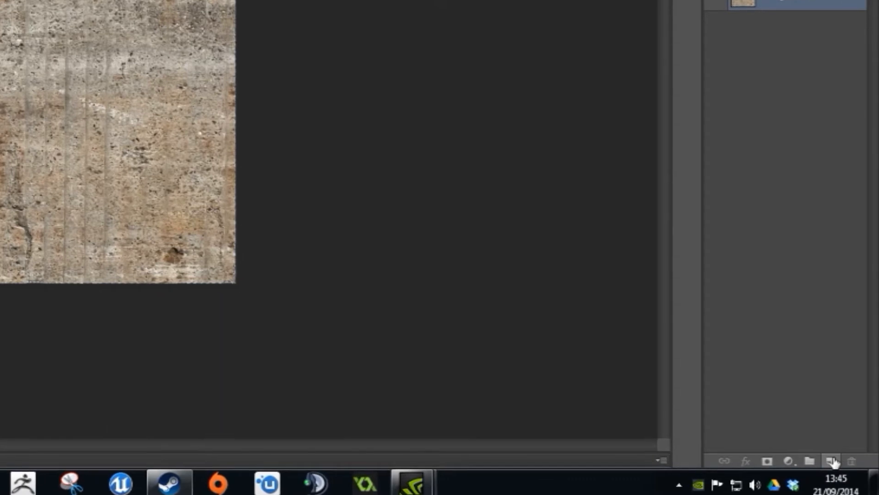
- Try adding a blank layer above the concrete background, and delete it again
left_click(828, 460)
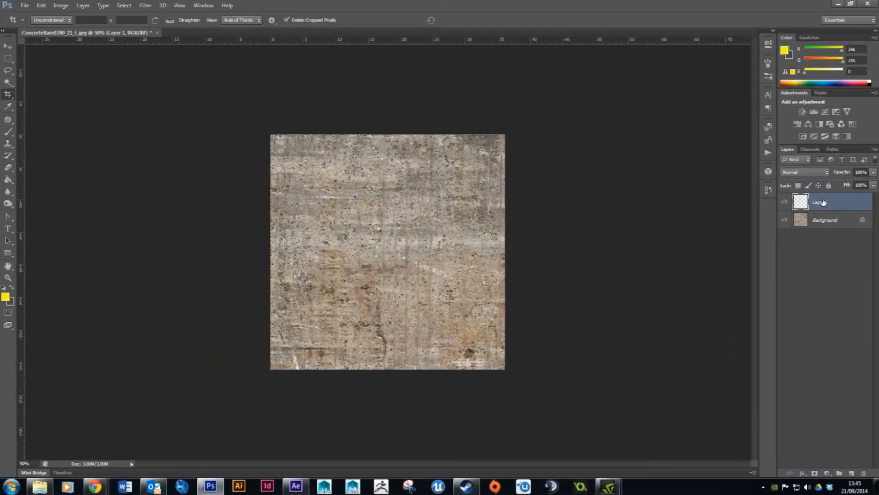
right_click(814, 61)
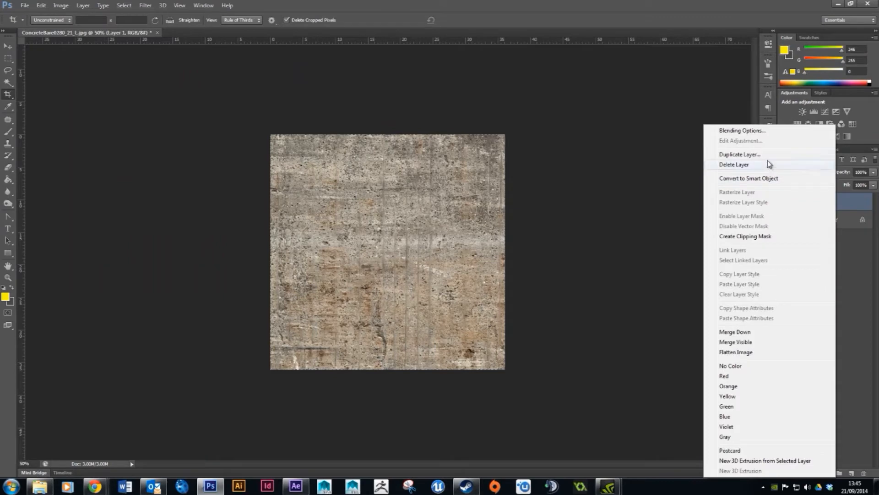
left_click(768, 164)
left_click(403, 183)
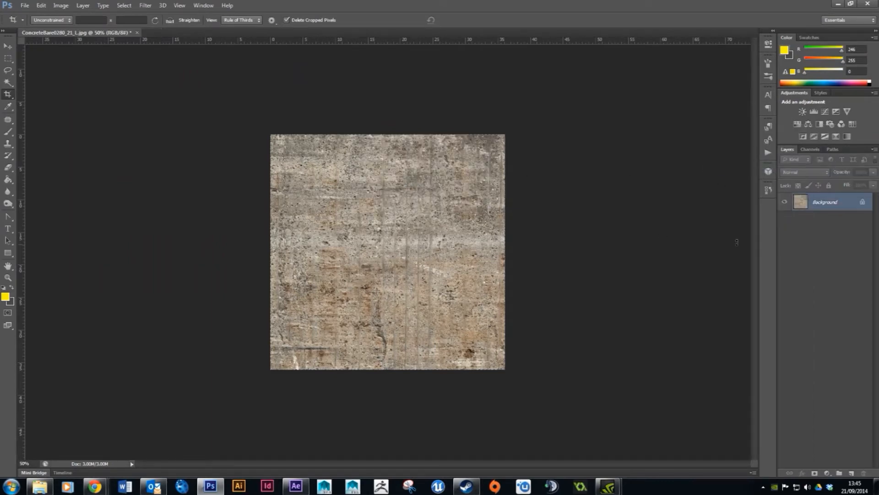
- Try creating a layer through the New Layer dialog with its default settings, and delete that layer
left_click(82, 5)
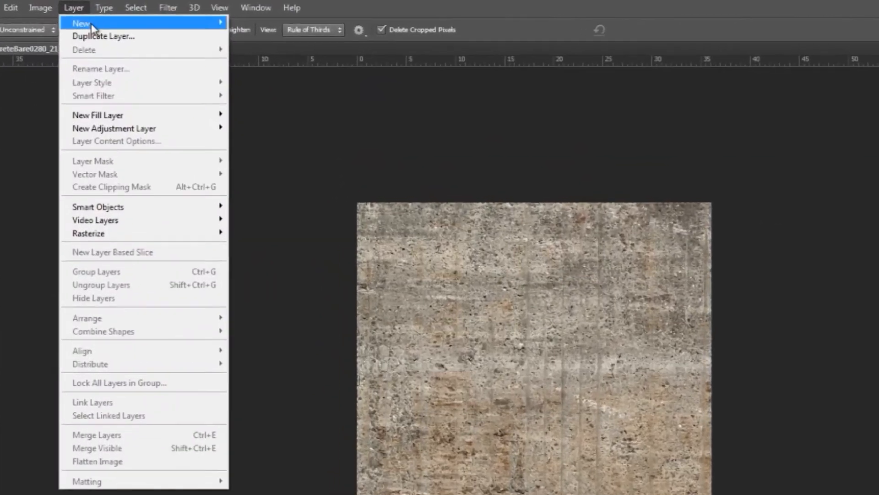
mouse_move(87, 15)
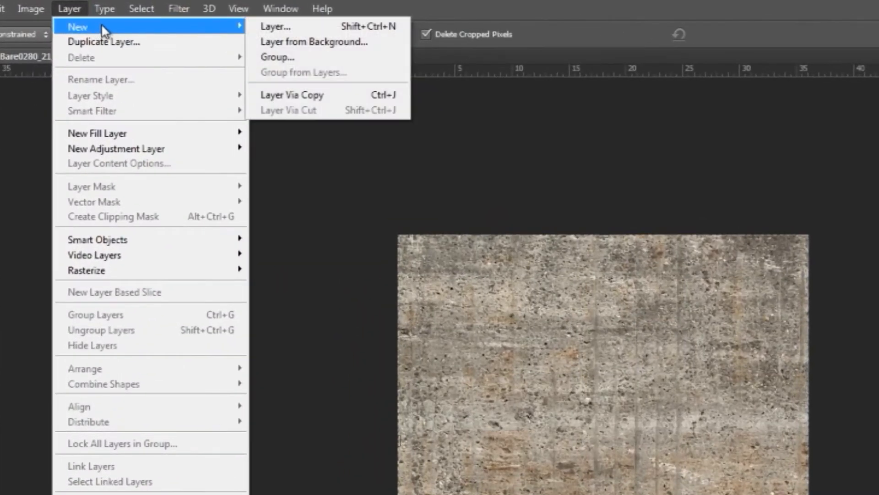
left_click(385, 25)
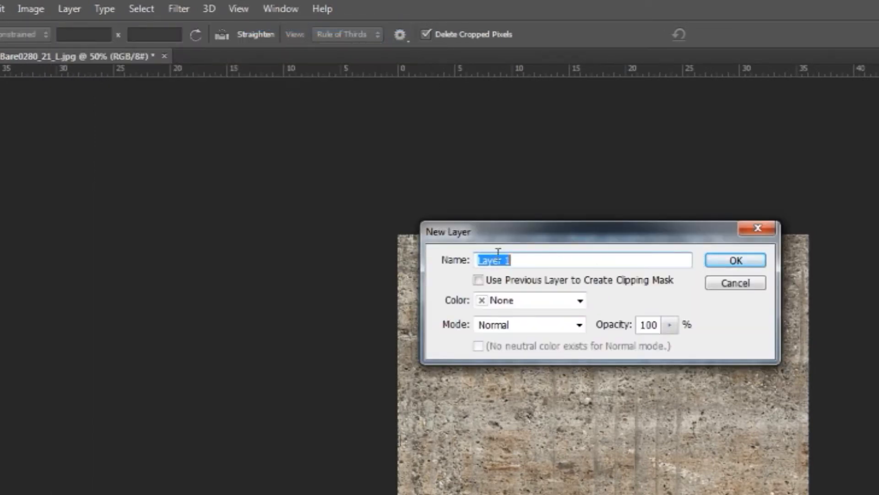
left_click(735, 262)
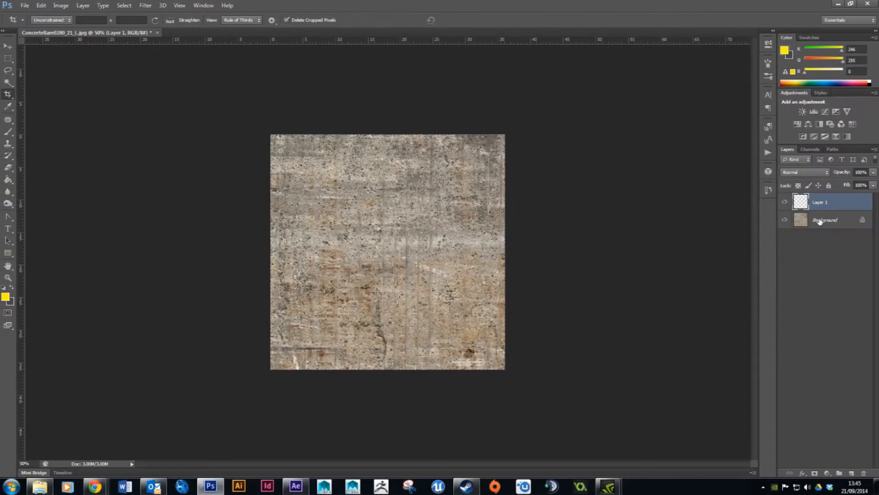
left_click(864, 474)
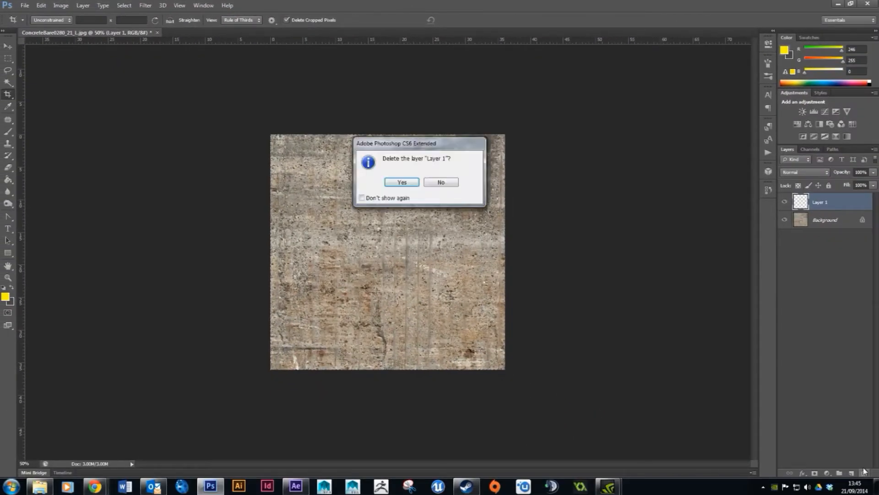
left_click(387, 184)
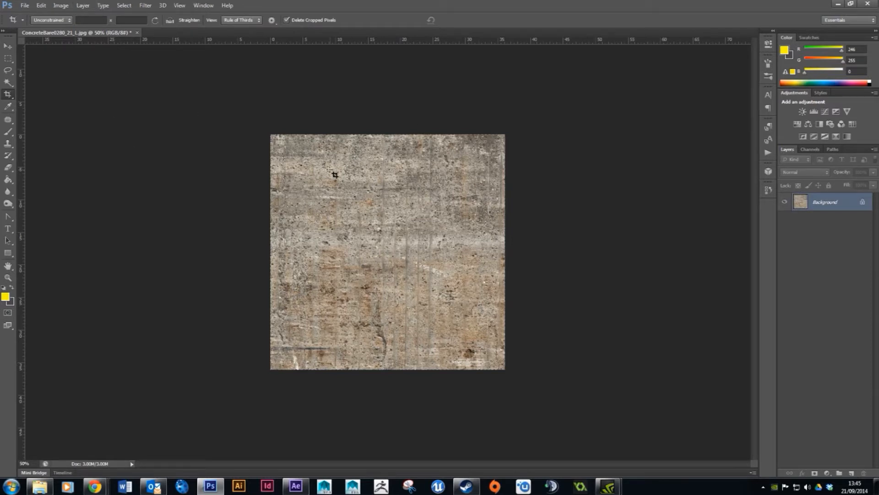
- Create another default layer above the background as a second trial of the New Layer command, and discard it
key("ctrl")
key("ctrl+shift+n")
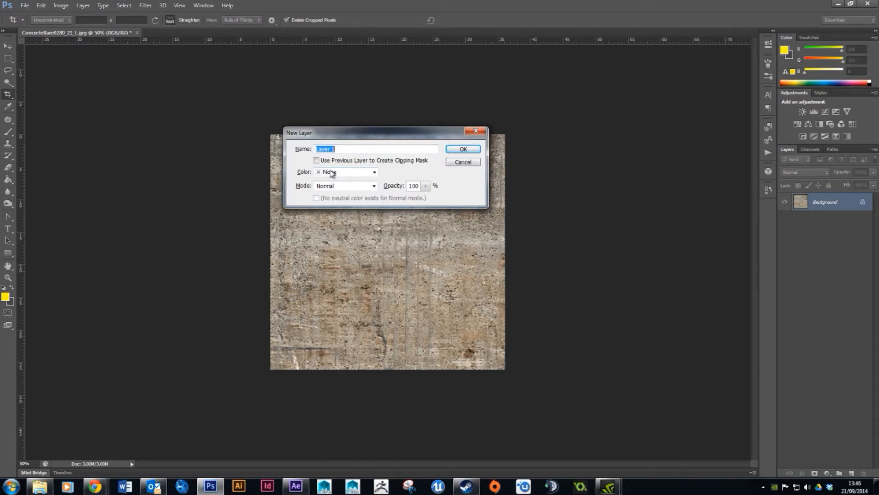
key("Return")
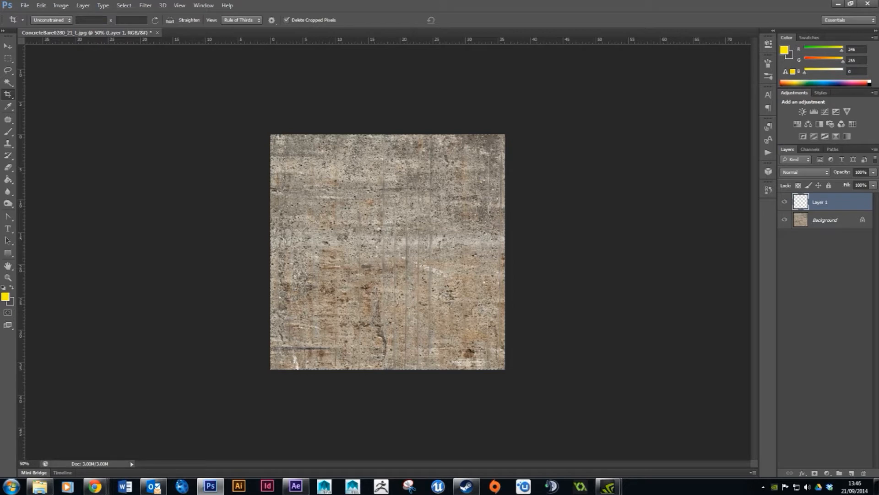
left_click_drag(838, 204, 865, 472)
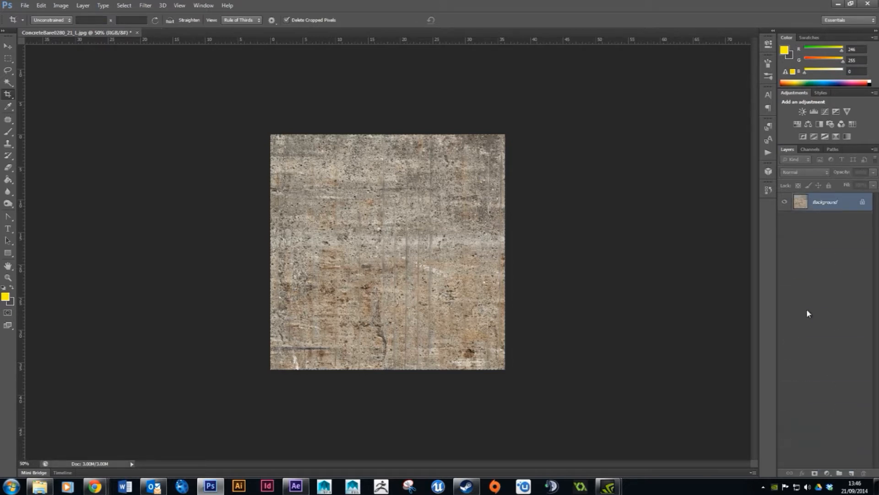
- Add a new blank layer above the concrete background and rename it METAL
left_click(852, 474)
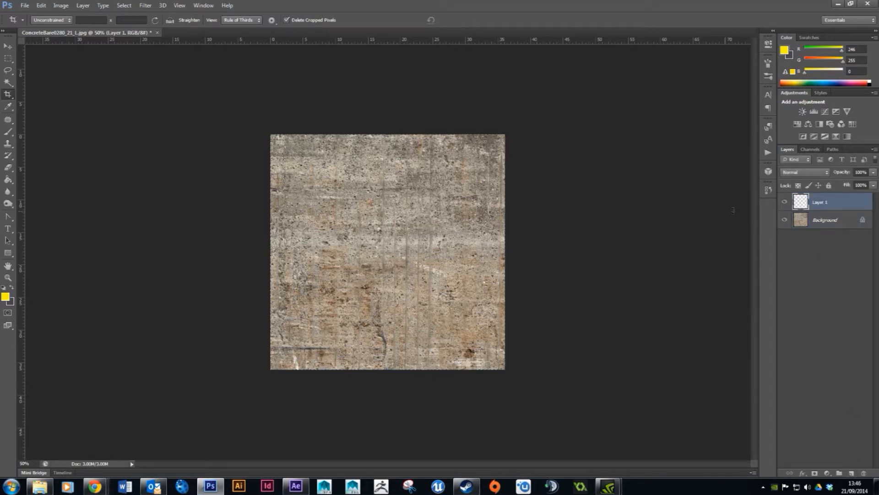
left_click(838, 221)
left_click(837, 206)
left_click(838, 222)
left_click(837, 204)
left_click(839, 227)
left_click(836, 204)
double_click(822, 204)
type("METAL")
key("Return")
- Set the foreground color to mid grey, 848484
left_click(5, 297)
left_click(130, 231)
left_click_drag(129, 230, 104, 234)
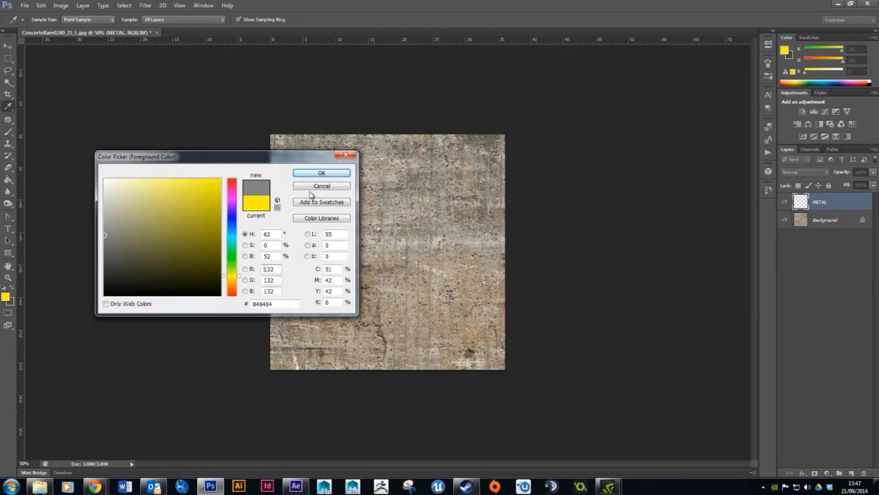
left_click(319, 173)
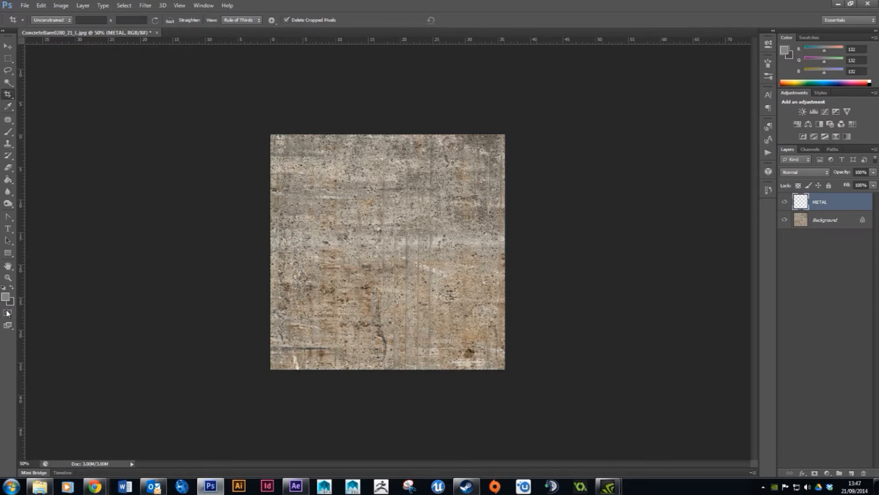
- Set the background color to dark grey, 3e3e3e
left_click(10, 302)
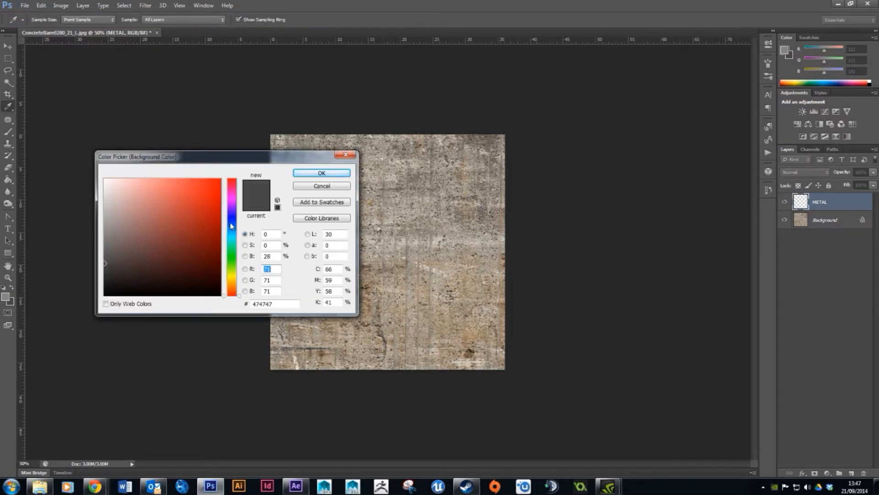
left_click(324, 187)
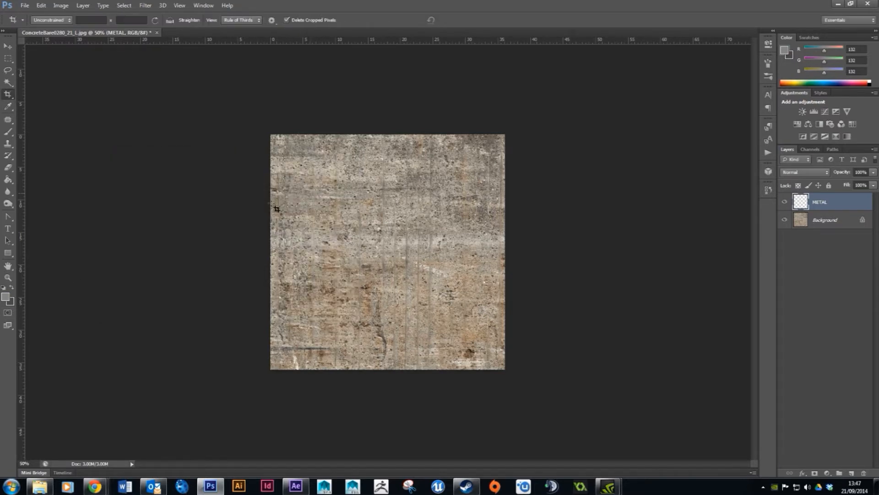
left_click(11, 305)
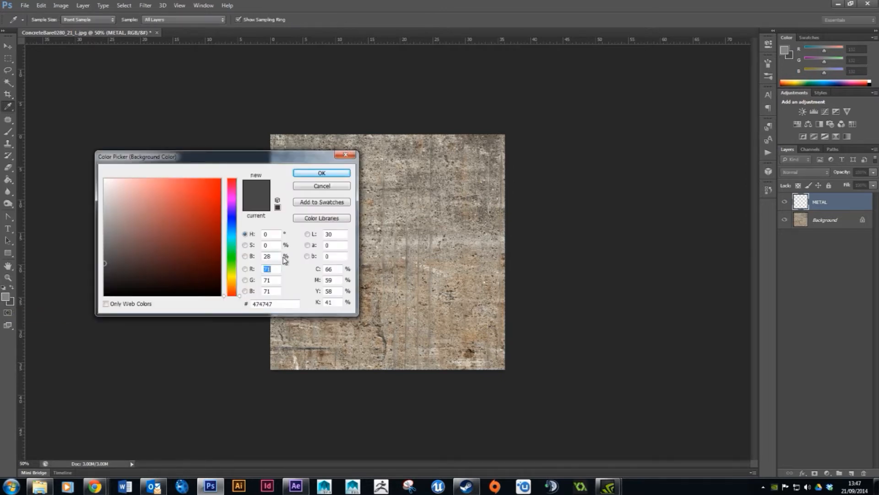
left_click(104, 267)
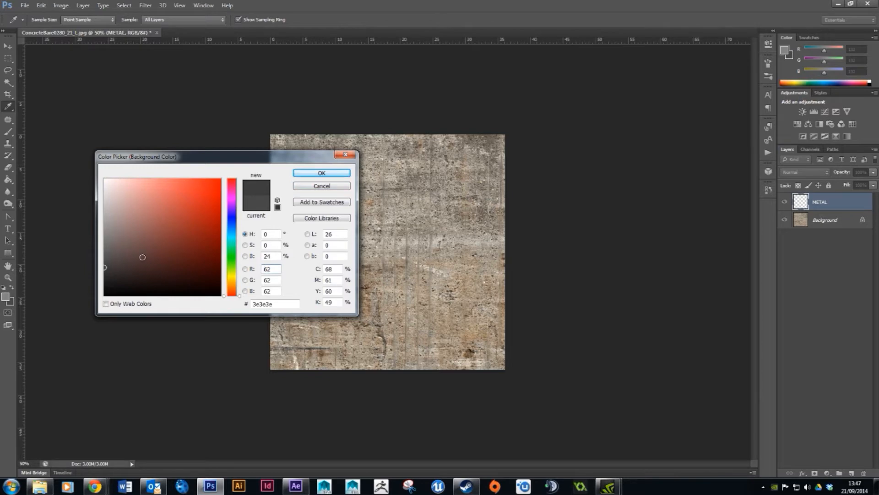
left_click(322, 173)
key("c")
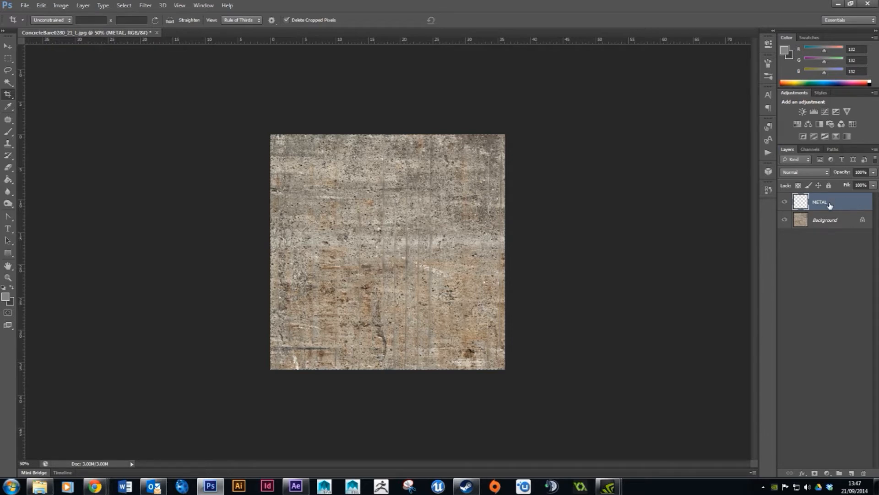
- Fill the METAL layer with the Clouds render filter using the two grey colors
left_click(149, 7)
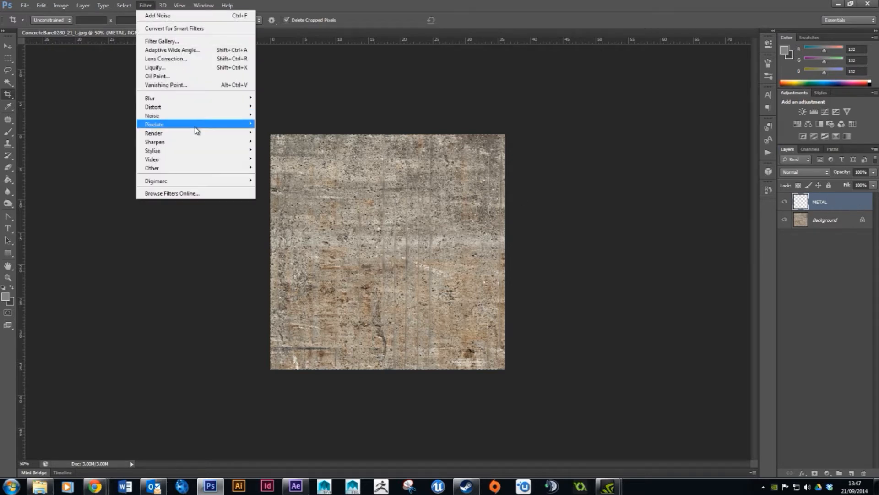
mouse_move(182, 133)
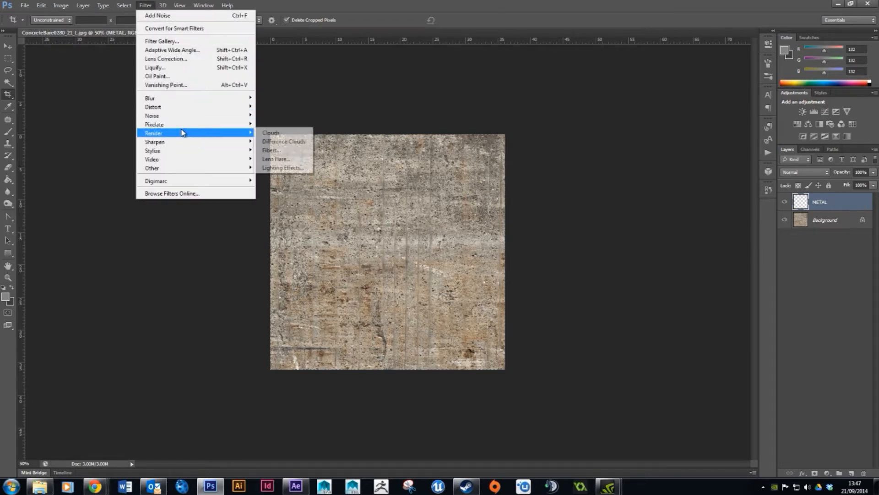
left_click(290, 135)
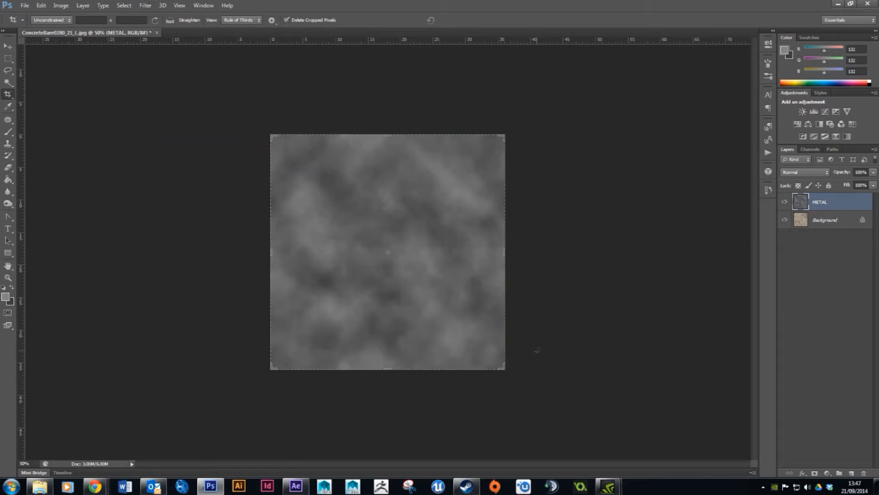
- Set the foreground color to bright red (R 255, G 0, B 48) and reapply the Clouds filter to the METAL layer
left_click(6, 297)
left_click(232, 185)
left_click(221, 178)
left_click(320, 173)
key("c")
left_click(145, 5)
left_click(153, 17)
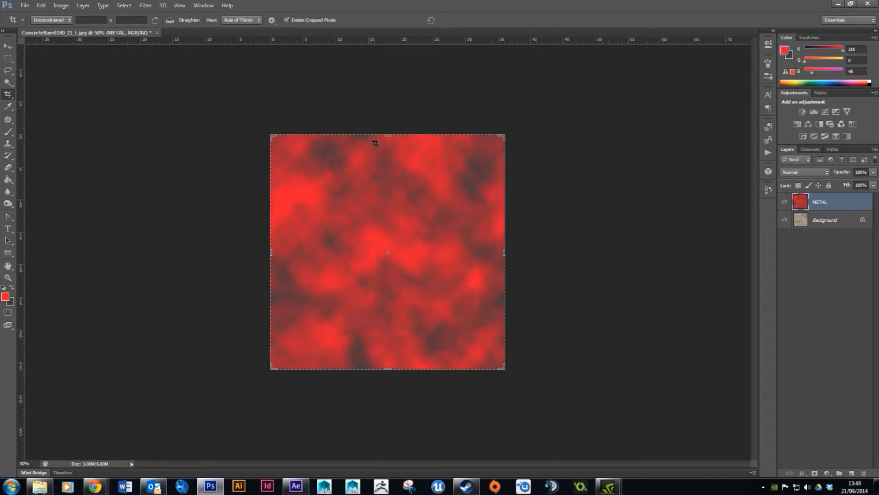
left_click(6, 297)
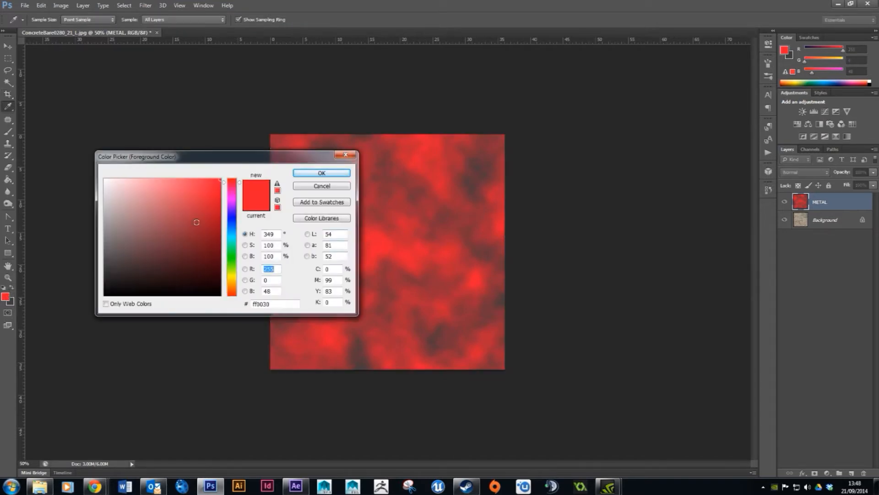
left_click(166, 233)
left_click(104, 238)
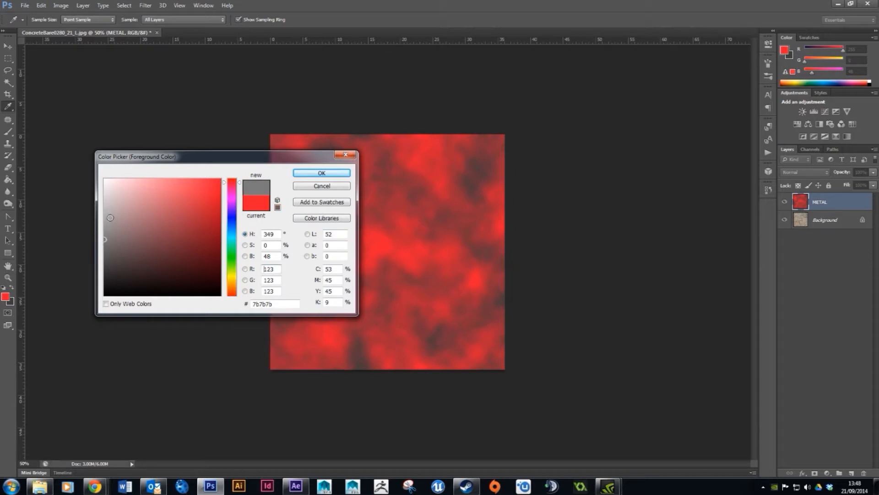
left_click(313, 185)
- Revert the METAL layer from the red clouds to the grey clouds texture
key("ctrl+shift+u")
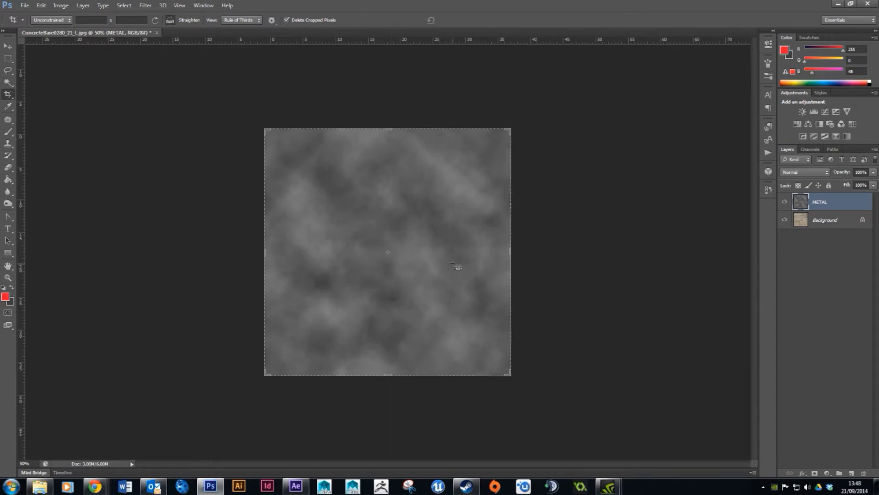
key("ctrl+plus")
key("ctrl+plus")
key("ctrl+plus")
key("ctrl+plus")
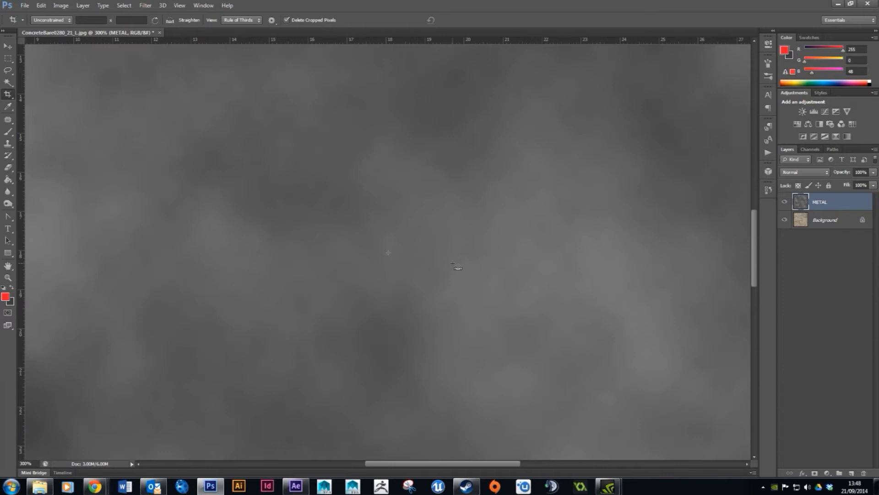
key("ctrl+minus")
key("ctrl+minus")
key("ctrl+minus")
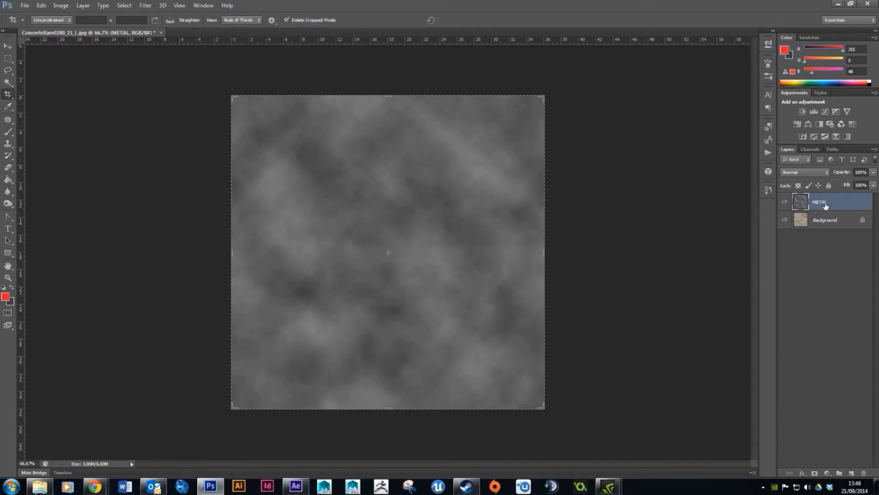
- Add monochromatic Gaussian noise to the METAL layer with the amount set to 5%
left_click(145, 6)
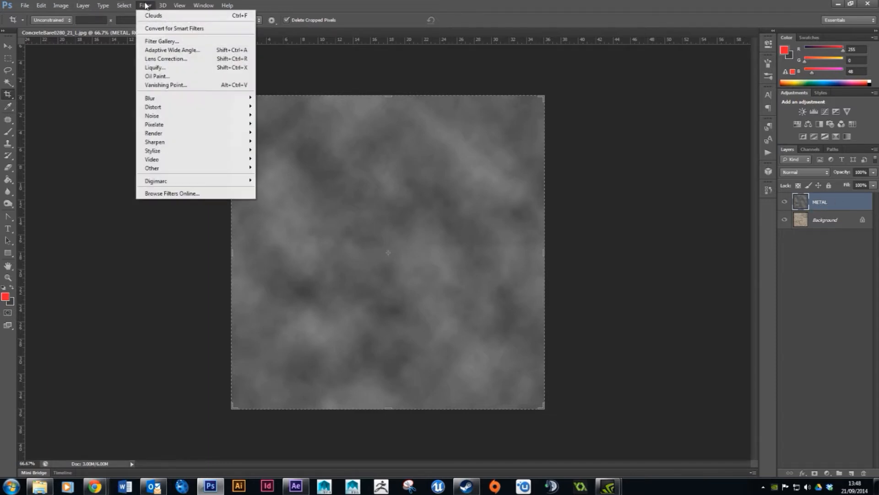
mouse_move(177, 116)
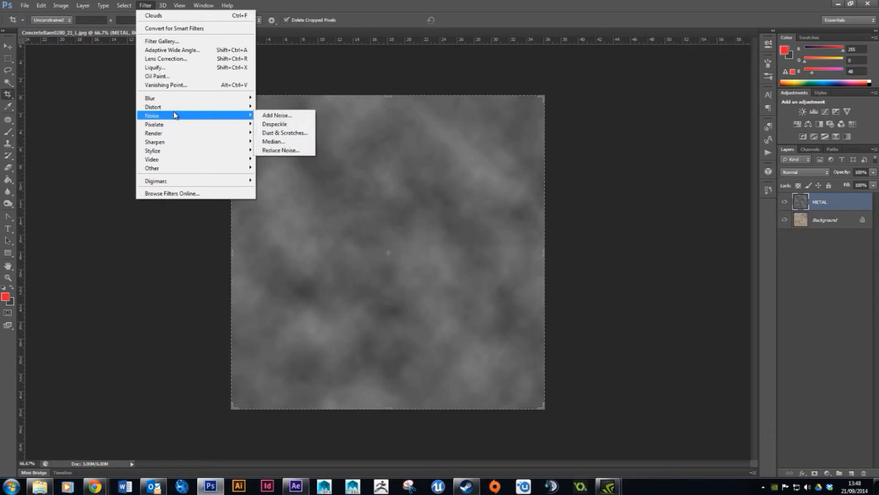
left_click(298, 120)
left_click(591, 284)
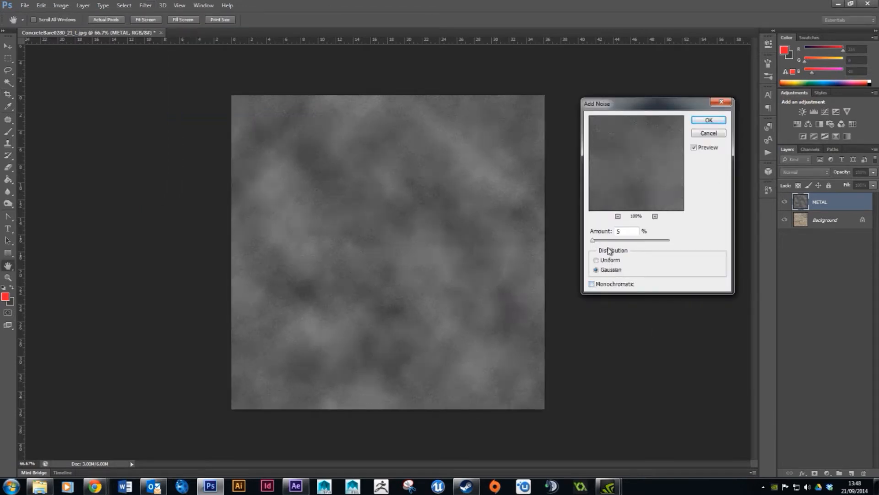
left_click_drag(593, 243, 707, 251)
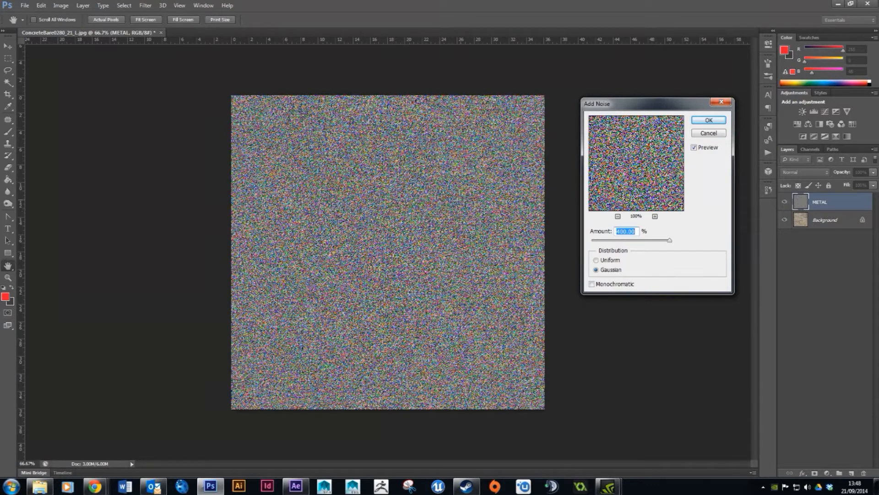
left_click(592, 284)
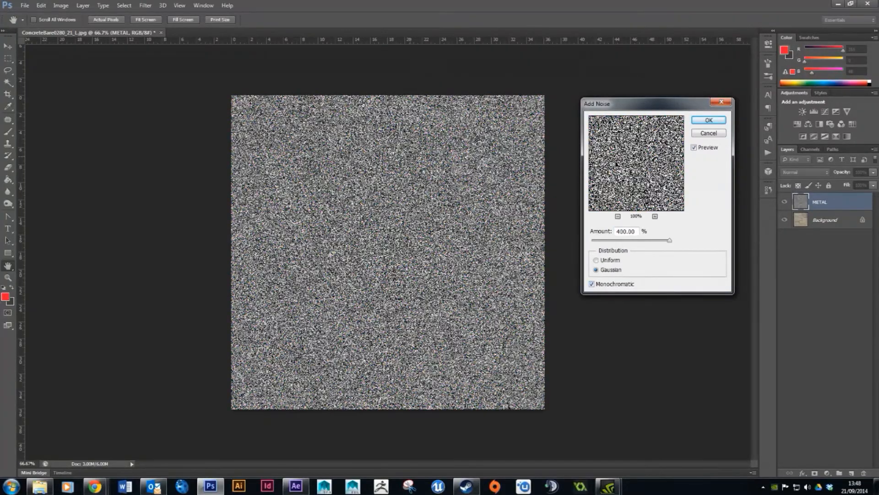
double_click(635, 231)
type("5")
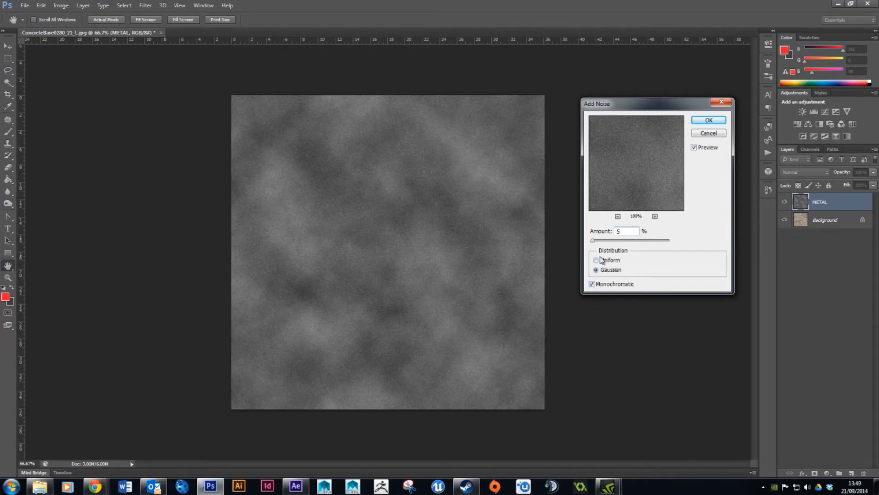
left_click(711, 122)
key("c")
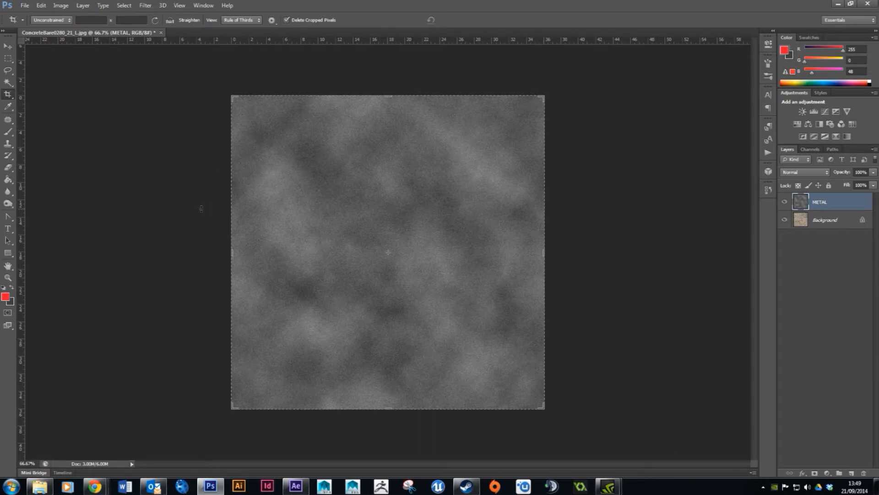
- Set the Rectangular Marquee style to Normal and select a very thin full-width strip about a fifth of the way down the METAL layer
left_click(8, 60)
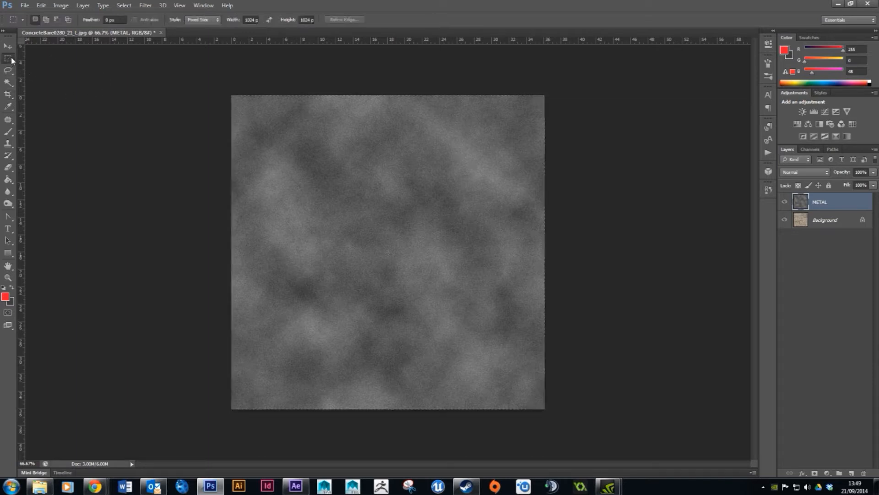
left_click(201, 20)
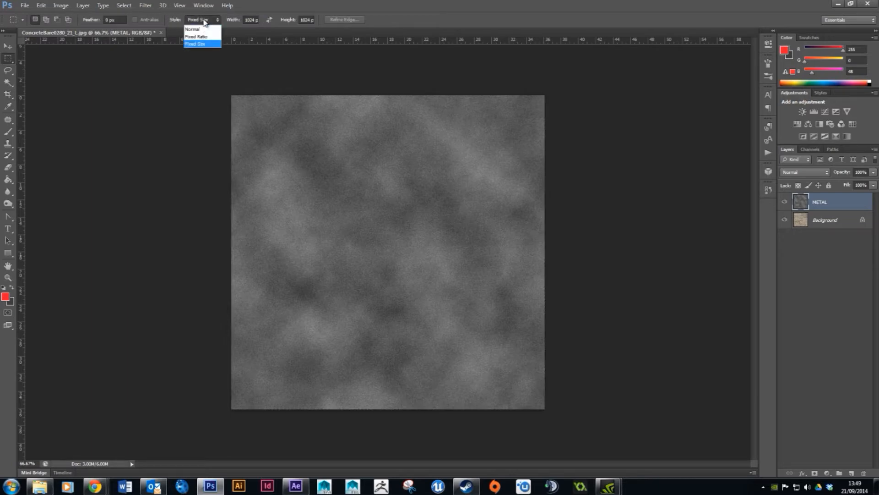
left_click(203, 30)
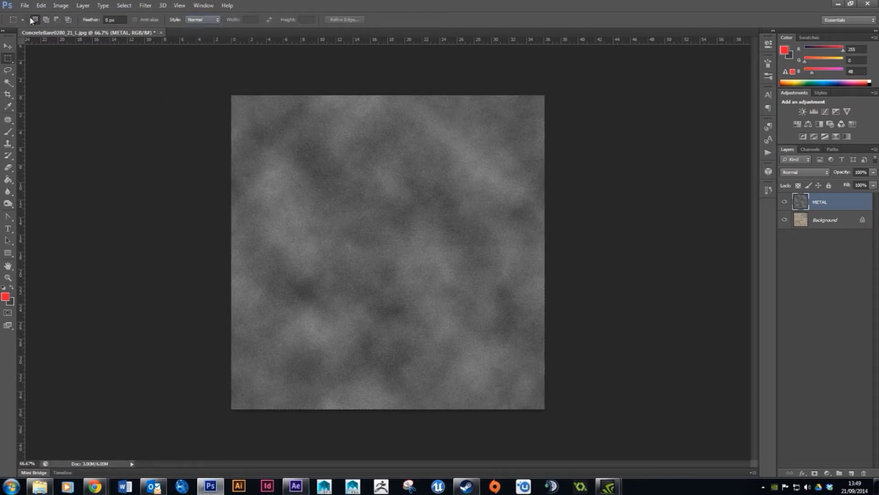
left_click_drag(218, 164, 591, 165)
left_click(444, 176)
left_click_drag(354, 190, 475, 199)
left_click(589, 248)
left_click_drag(213, 157, 613, 157)
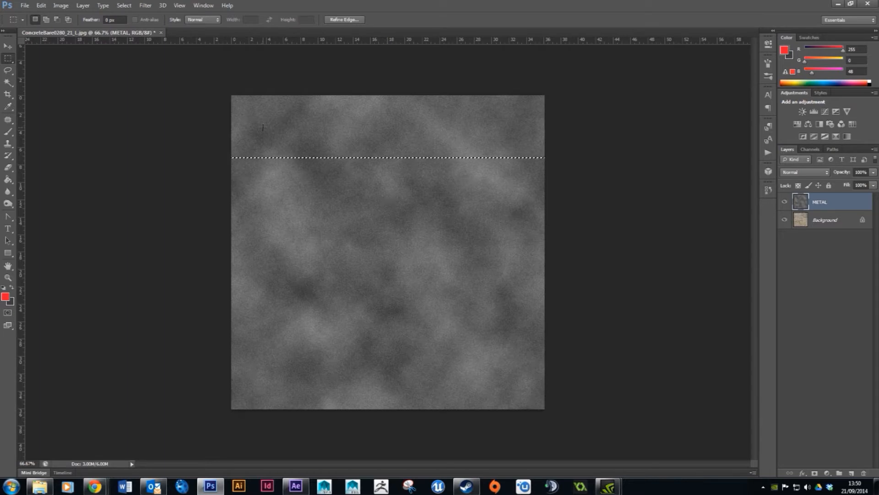
- Scale the selected strip vertically past the canvas's upper and lower edges to form brushed-metal streaks, apply it and deselect
left_click(41, 6)
mouse_move(111, 186)
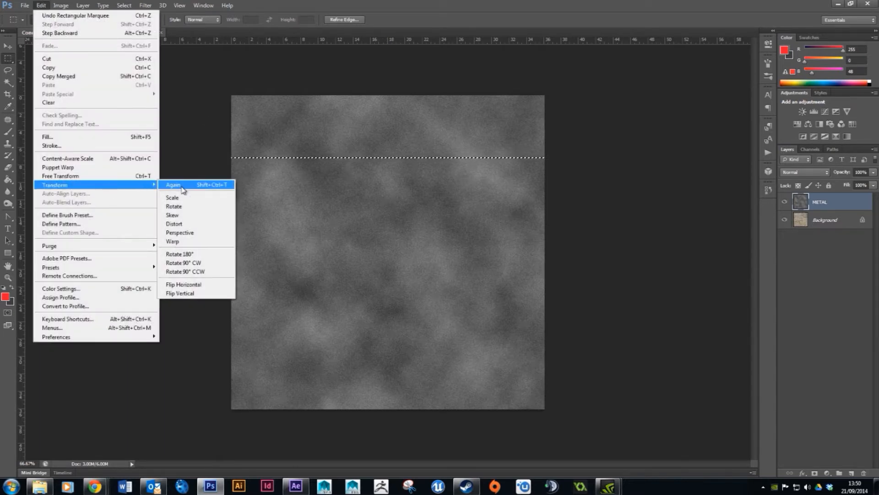
left_click(173, 198)
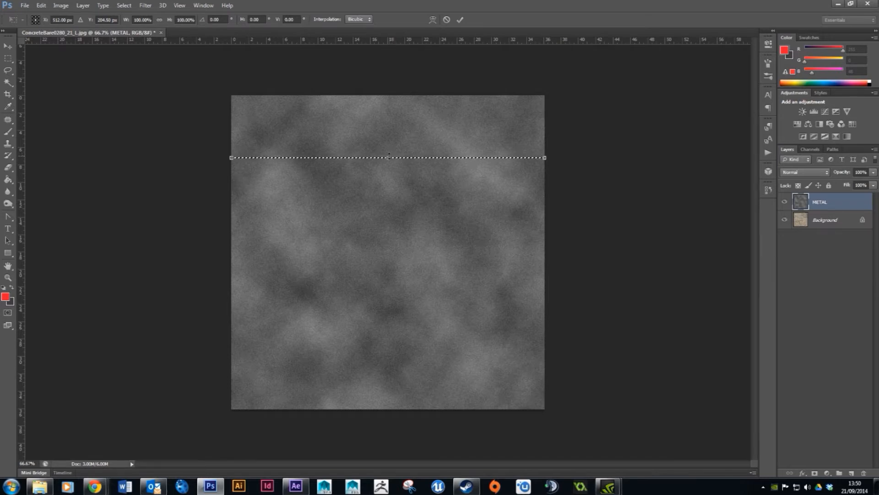
left_click_drag(388, 157, 387, 92)
left_click_drag(388, 158, 416, 414)
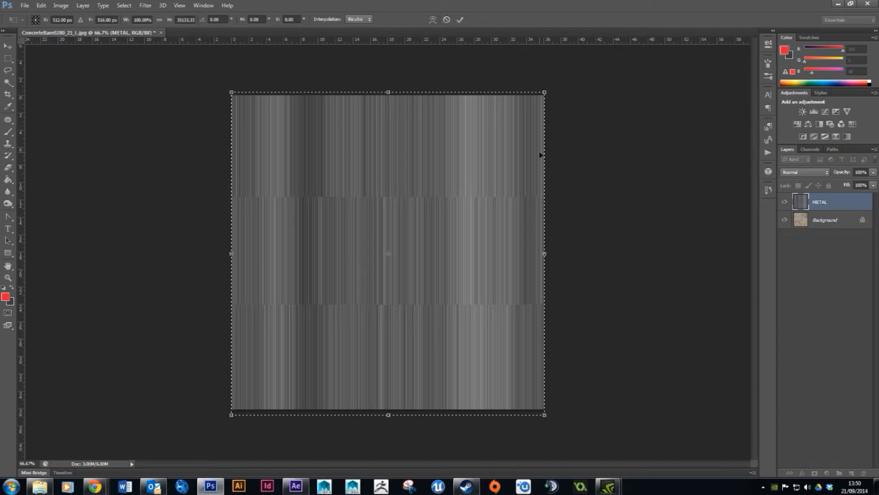
key("Return")
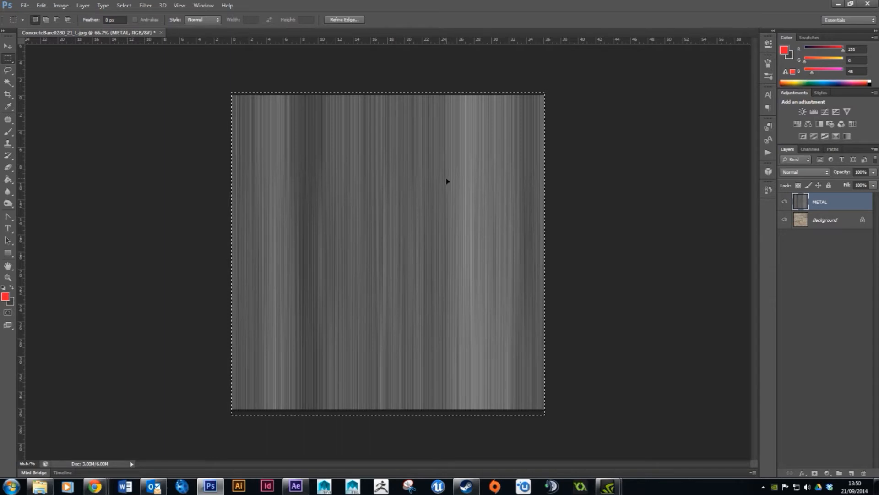
key("ctrl+d")
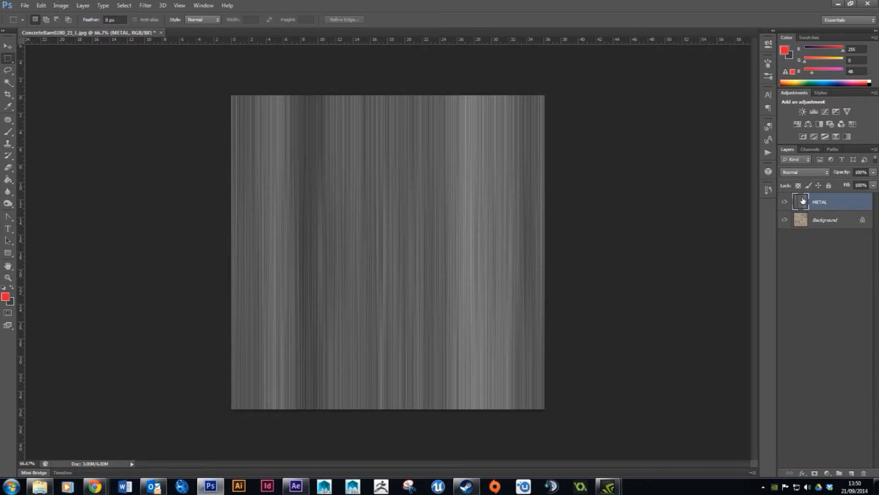
- Toggle the METAL layer off and on to compare it with the concrete, and lower its opacity to 82%
left_click(785, 202)
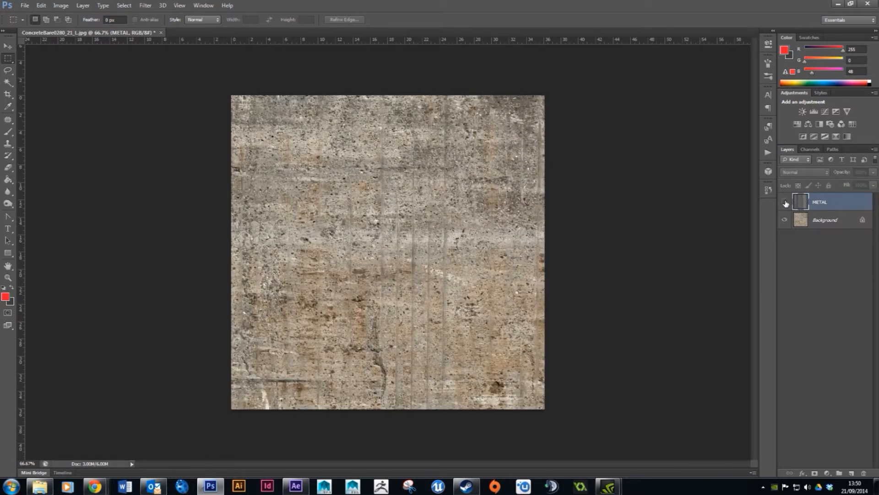
left_click(786, 203)
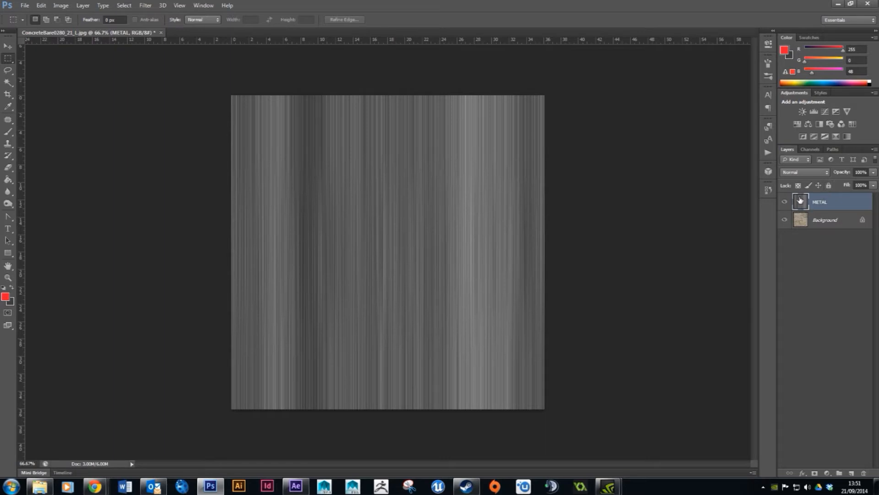
left_click(873, 173)
left_click_drag(872, 183, 867, 185)
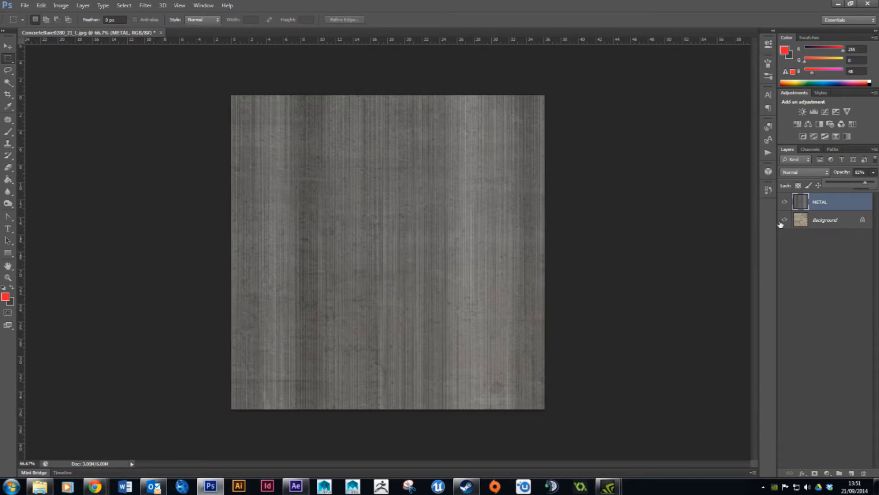
- Change the METAL layer's blend mode to Darken and set its opacity to 100%
left_click(812, 173)
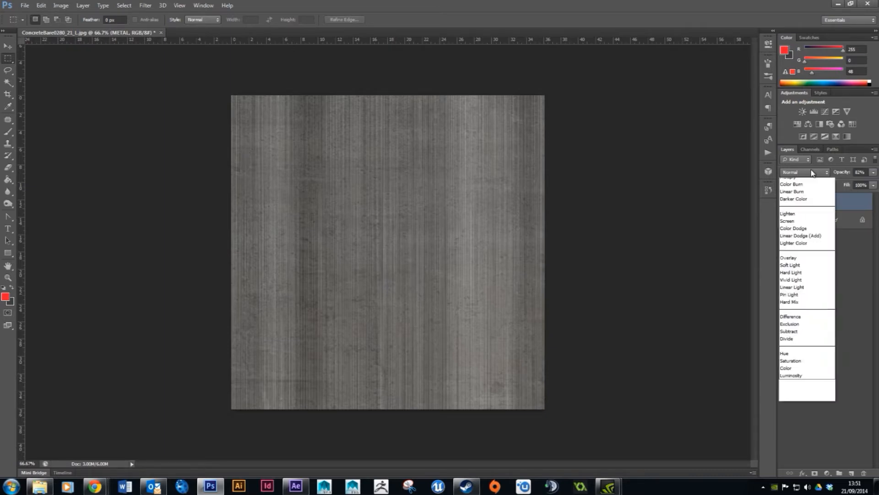
left_click(795, 201)
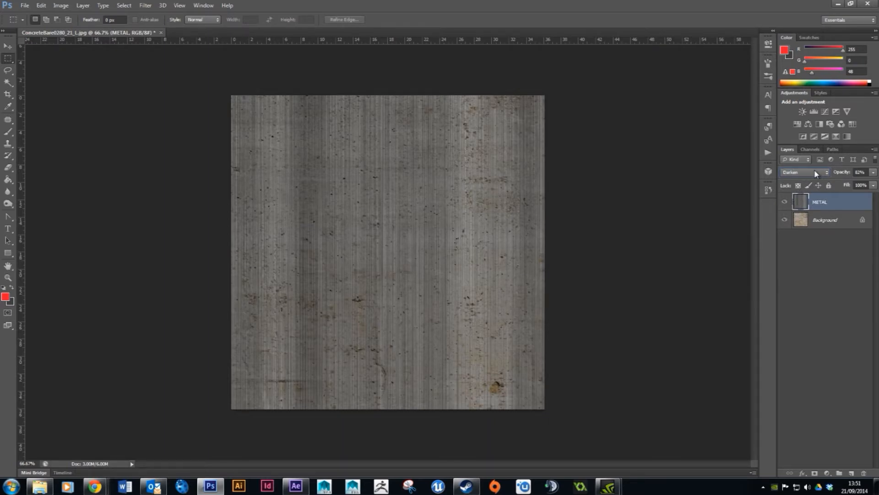
left_click(873, 172)
left_click_drag(867, 184, 876, 184)
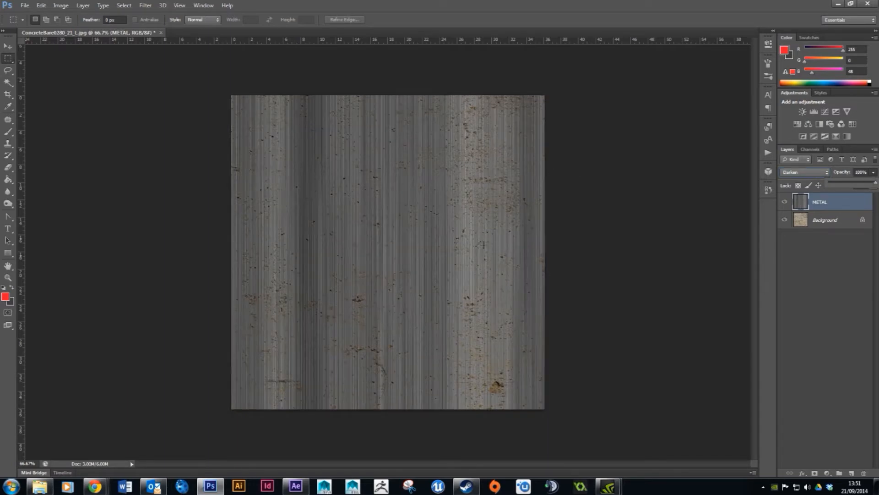
- Preview other blend modes on the METAL layer, including Multiply, Lighten, Pin Light, Luminosity and Color Burn, and return to Darken
left_click(805, 172)
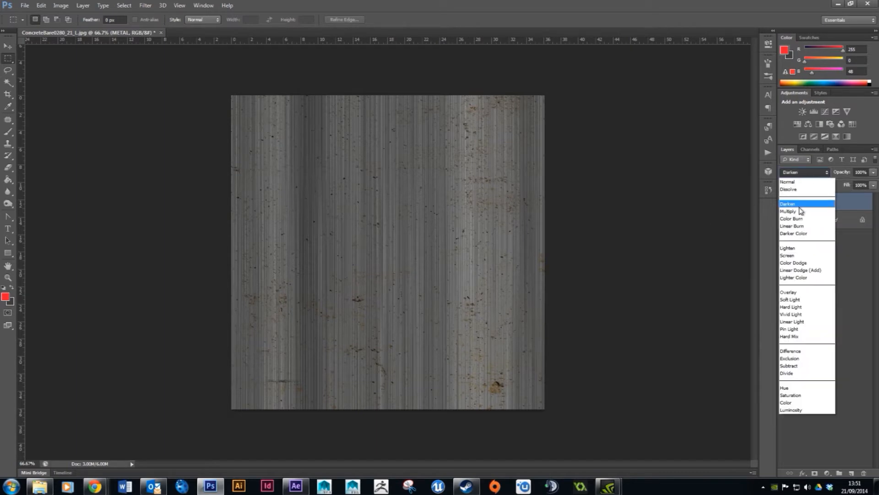
left_click(795, 201)
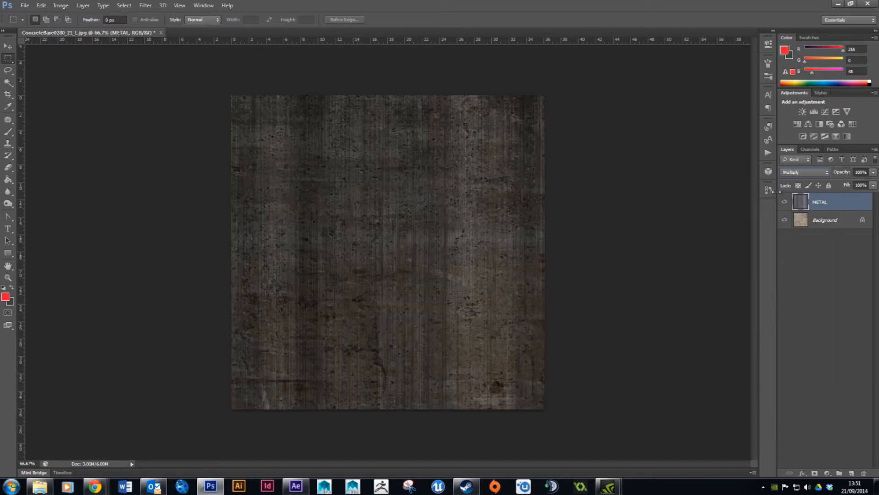
scroll(808, 172, "down", 1)
scroll(807, 172, "down", 2)
scroll(806, 172, "down", 3)
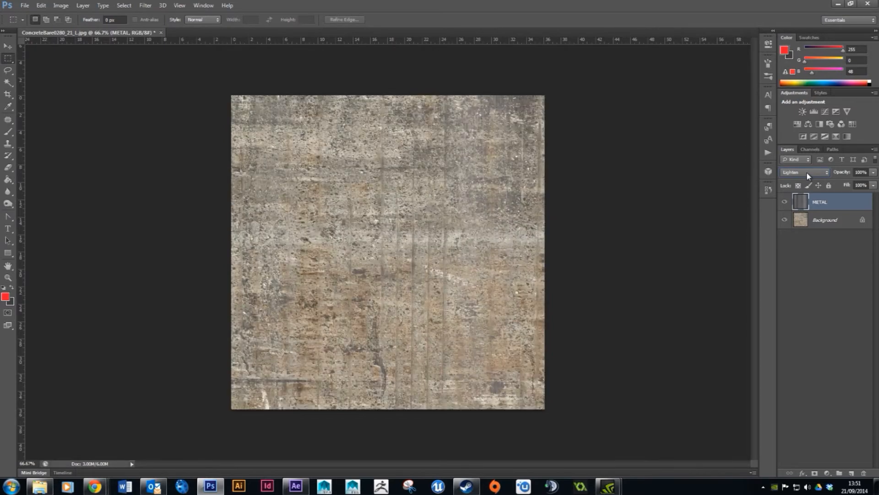
scroll(807, 171, "down", 6)
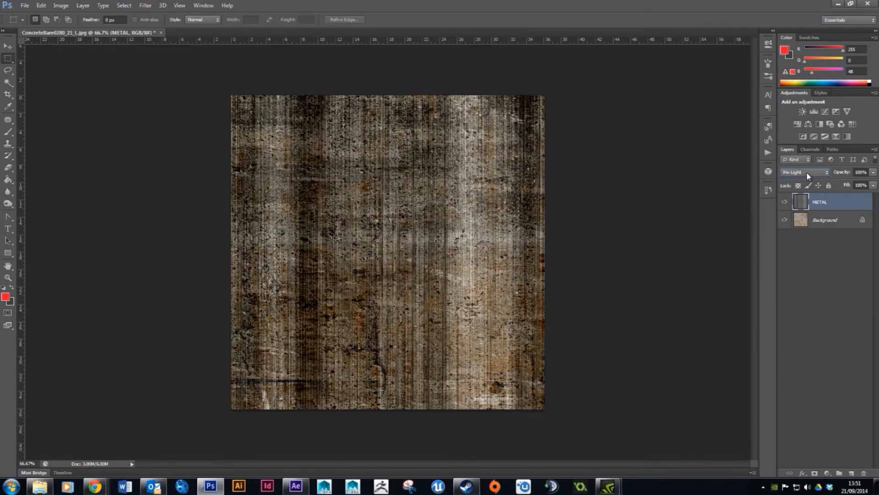
scroll(806, 172, "down", 4)
scroll(807, 172, "down", 5)
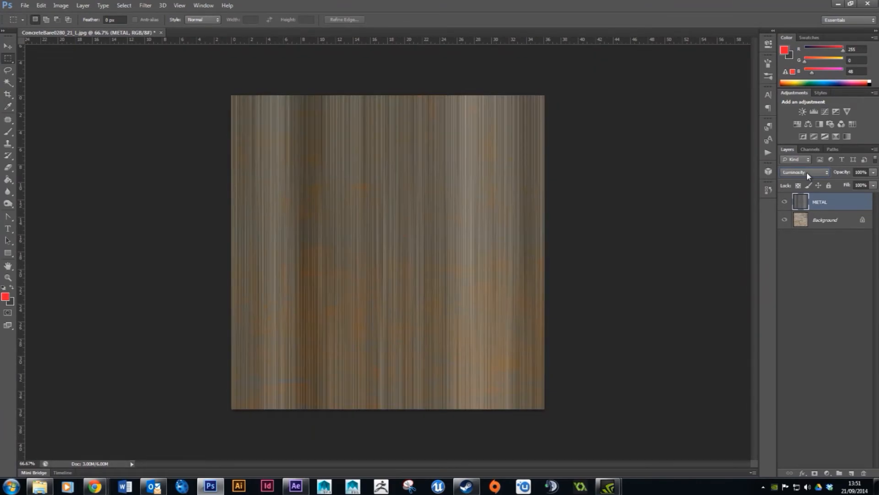
scroll(807, 172, "up", 19)
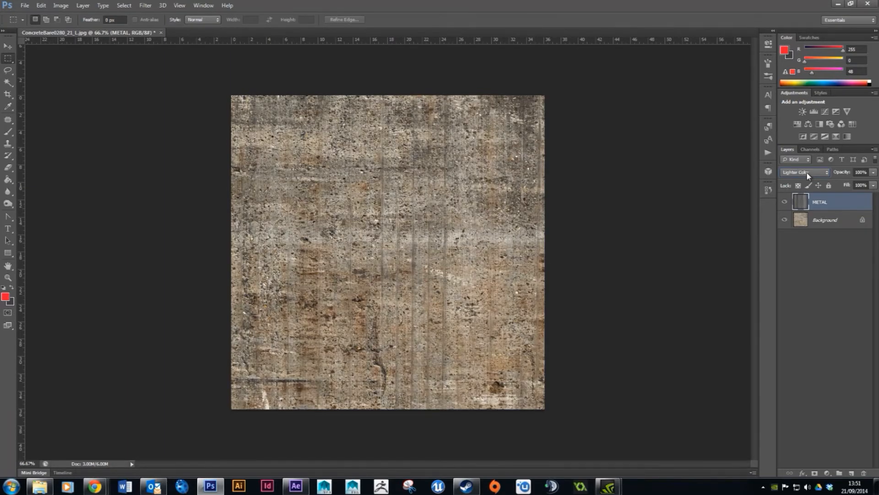
scroll(806, 172, "up", 6)
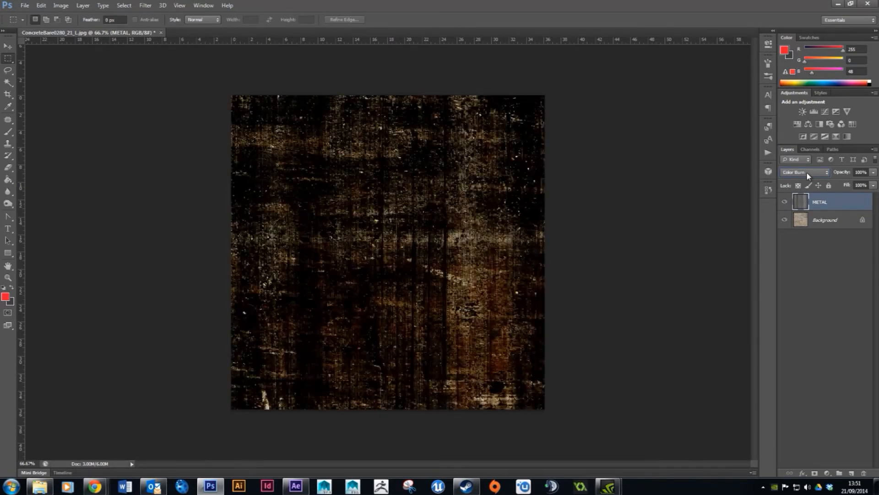
scroll(807, 172, "down", 1)
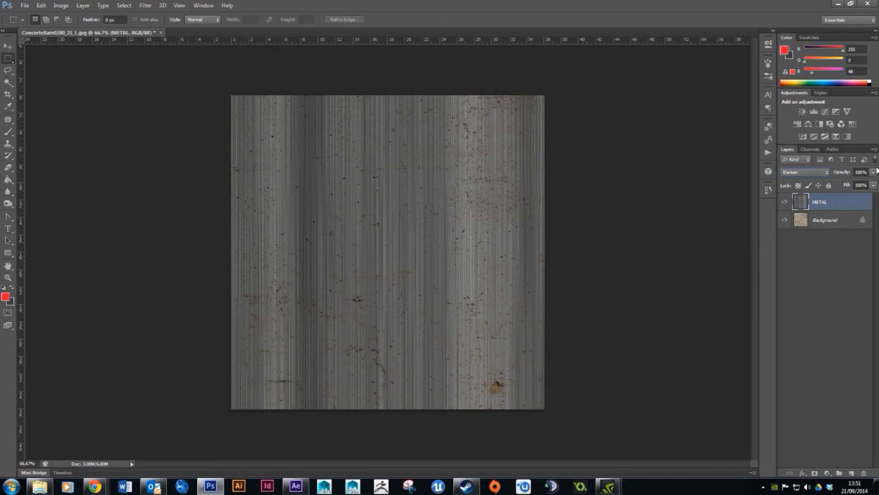
- Lower the METAL layer's opacity to 86% and deselect the layer
left_click(873, 172)
mouse_move(874, 183)
left_mouse_down()
mouse_move(863, 184)
mouse_move(875, 188)
left_mouse_up()
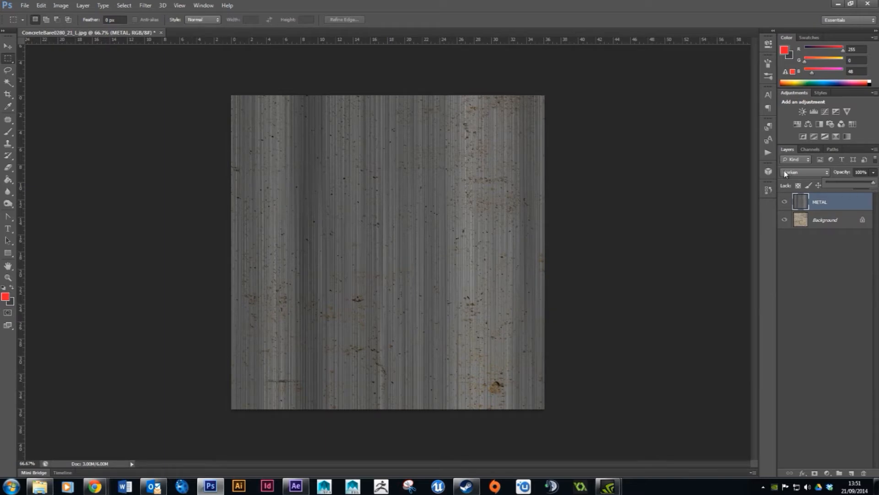
left_click_drag(875, 185, 869, 186)
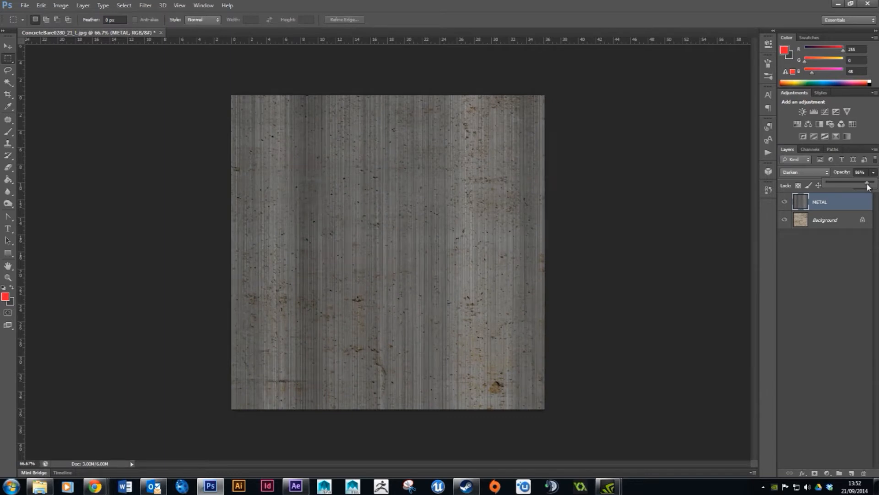
left_click(820, 272)
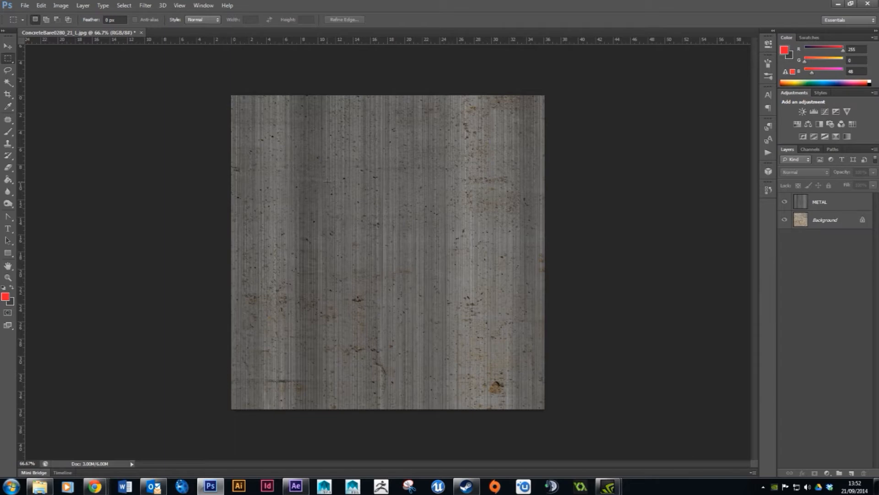
- Draw a green rounded rectangle about 796 by 571 px with a 10 px radius and no stroke over the canvas's upper middle
left_click(11, 256)
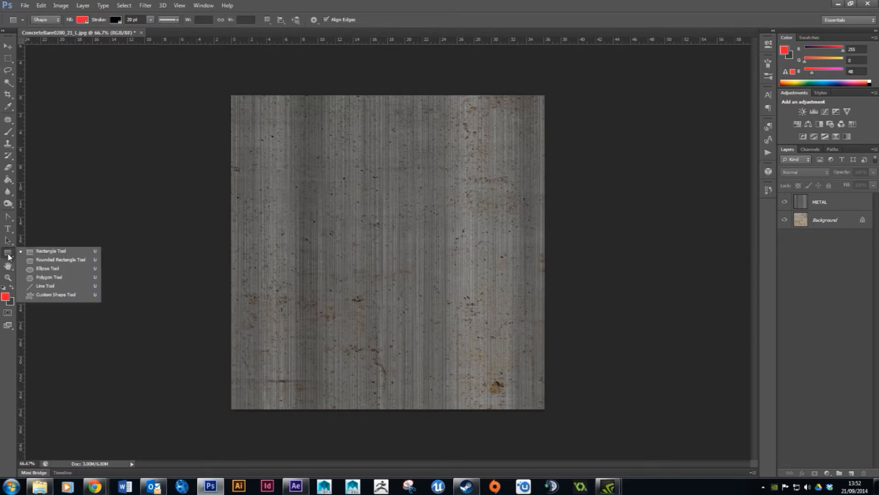
left_click(53, 262)
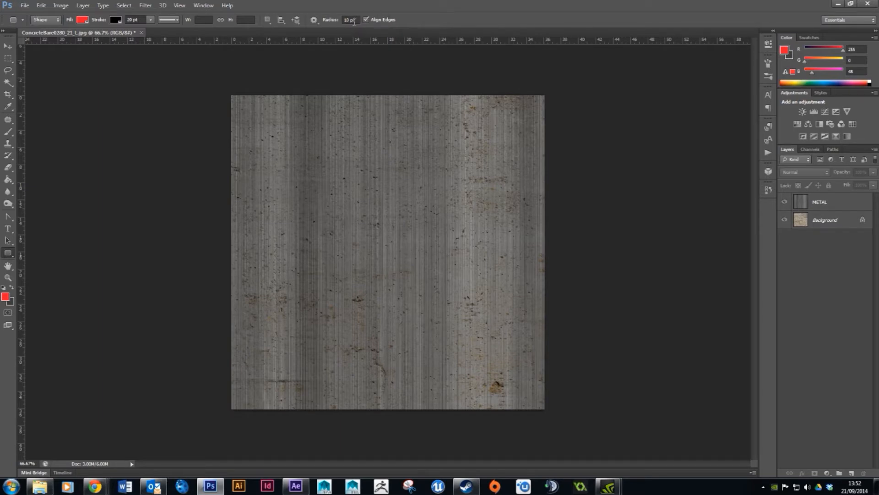
left_click(117, 20)
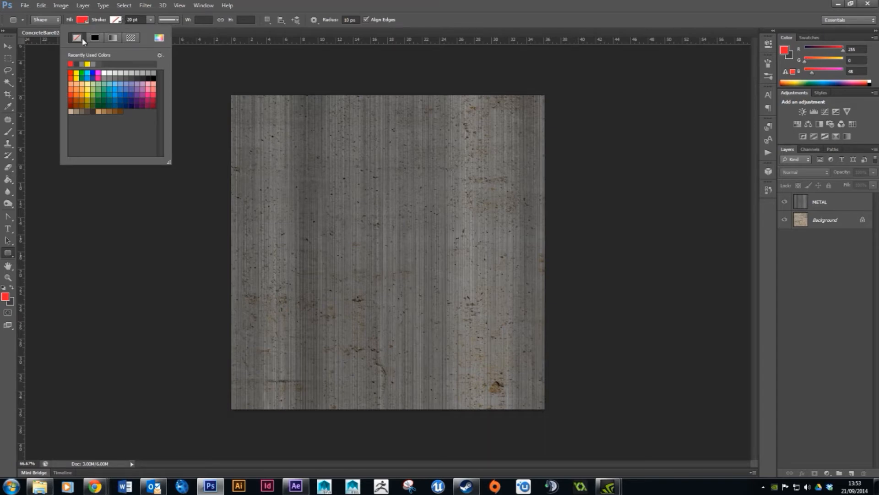
left_click(83, 21)
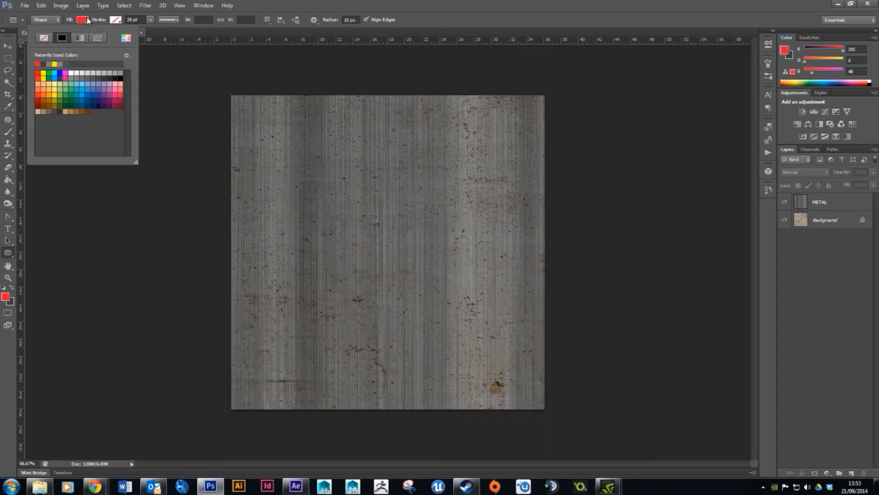
left_click(50, 75)
left_click_drag(264, 131, 507, 306)
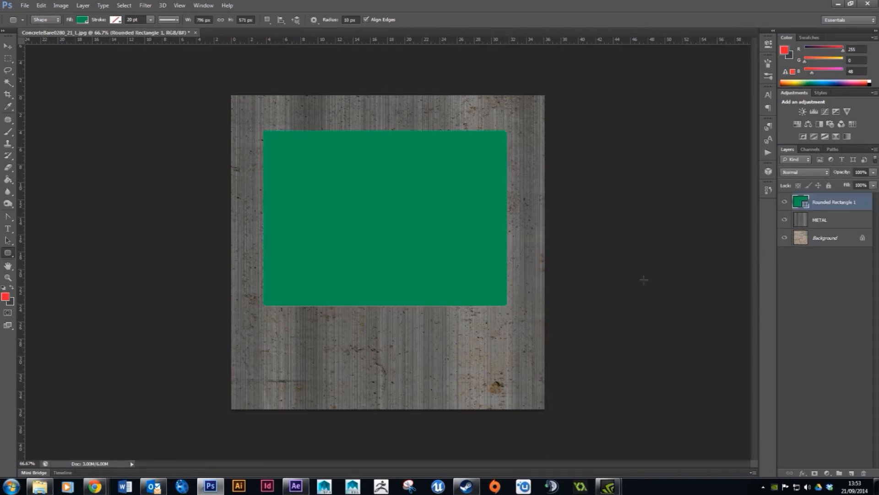
- Change the rounded rectangle's fill to a darker green, about #0c7740
double_click(801, 202)
left_click_drag(222, 223, 210, 241)
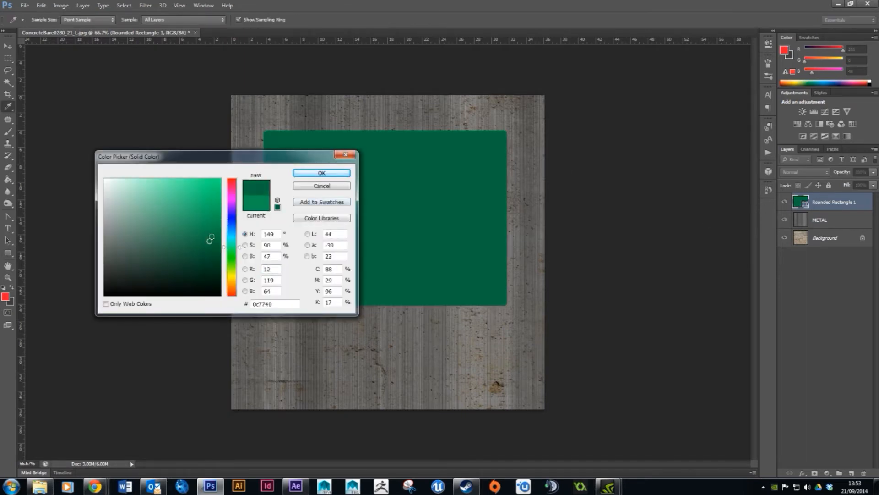
left_click(308, 175)
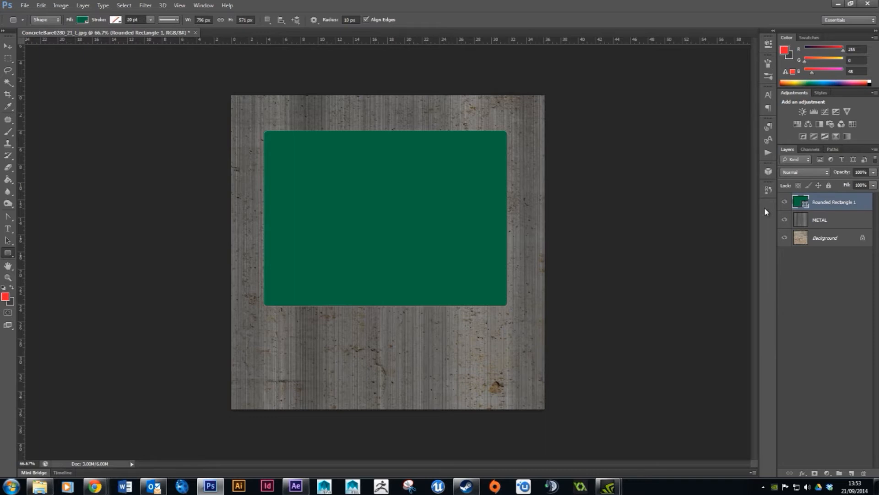
- Draw a narrow full-height yellow rectangle directly above the METAL layer and move it slightly inward from the canvas's left edge
left_click(804, 221)
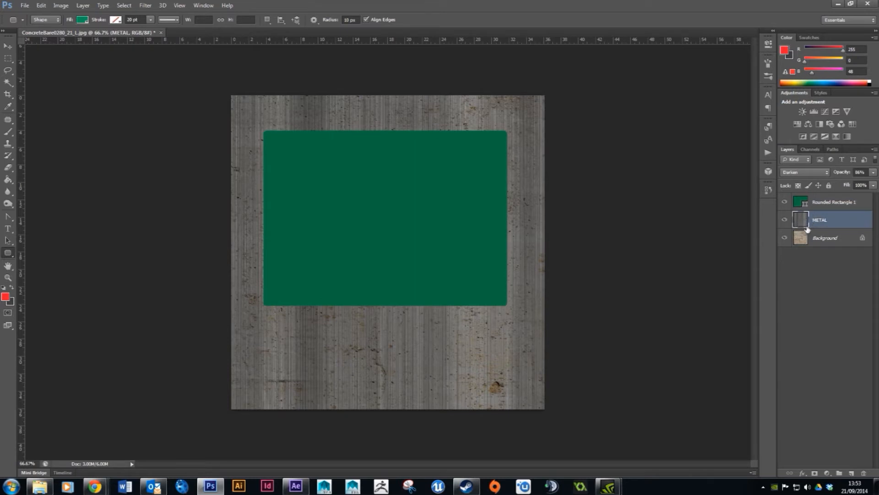
left_click(802, 204)
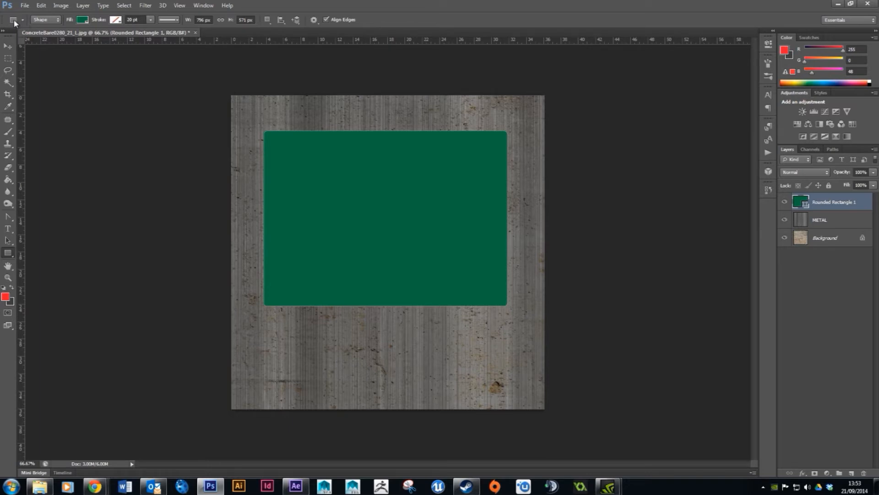
left_click(10, 254)
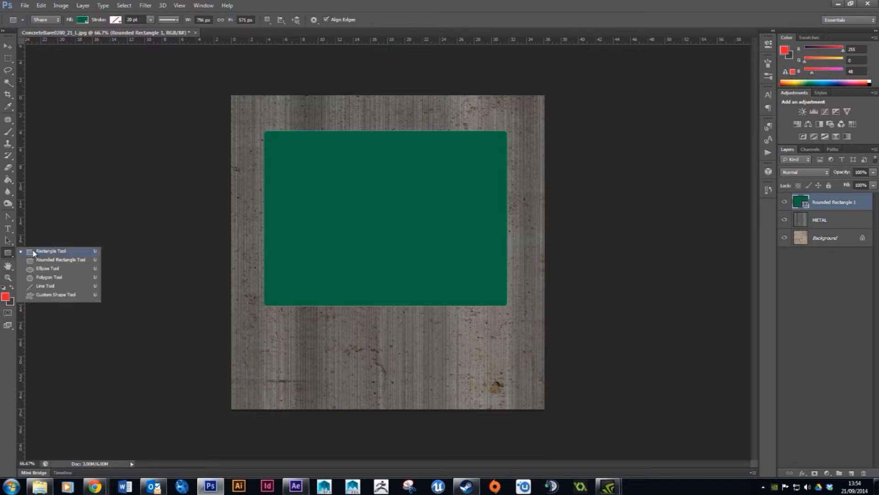
left_click(33, 252)
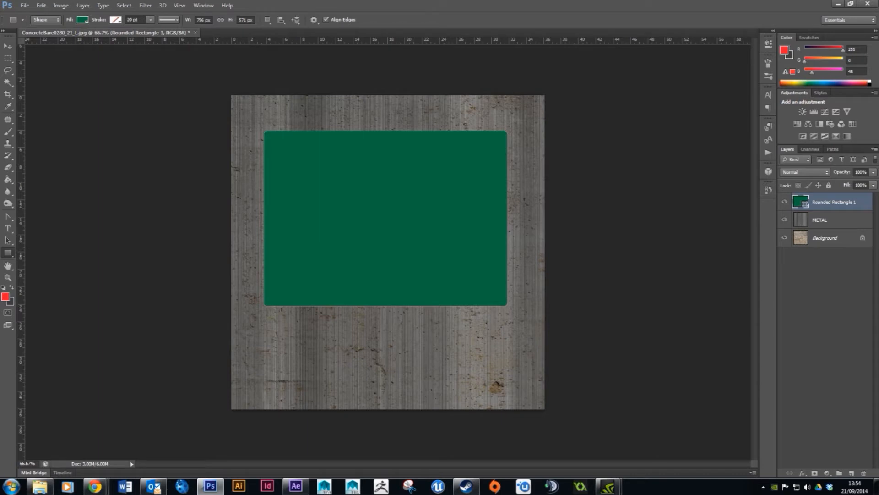
left_click(833, 221)
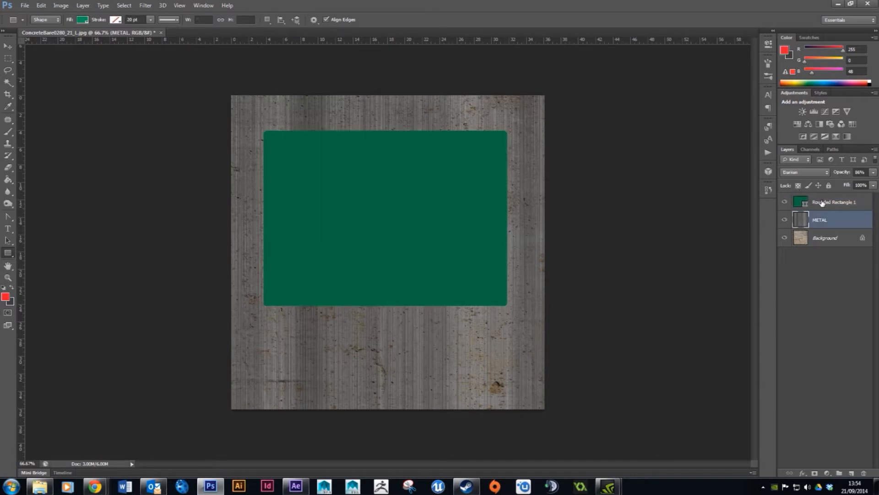
left_click(83, 20)
left_click(43, 72)
left_click_drag(225, 87, 238, 414)
key("v")
left_click_drag(237, 125, 275, 110)
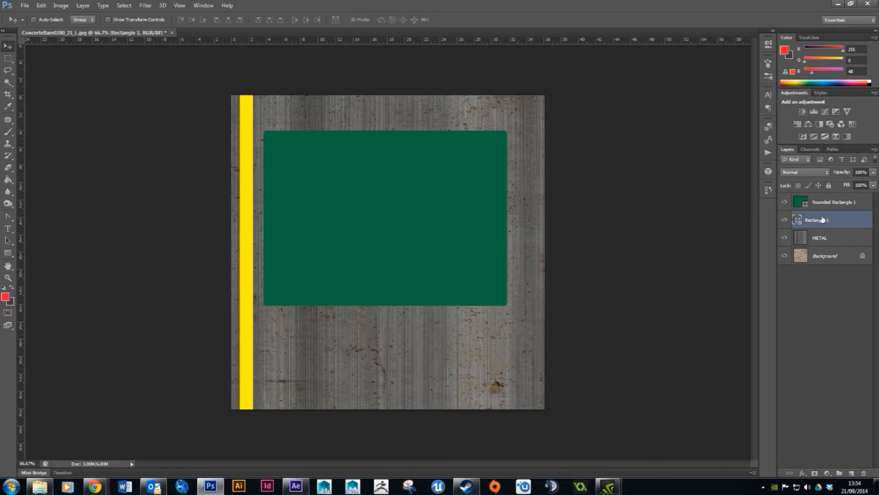
right_click(840, 222)
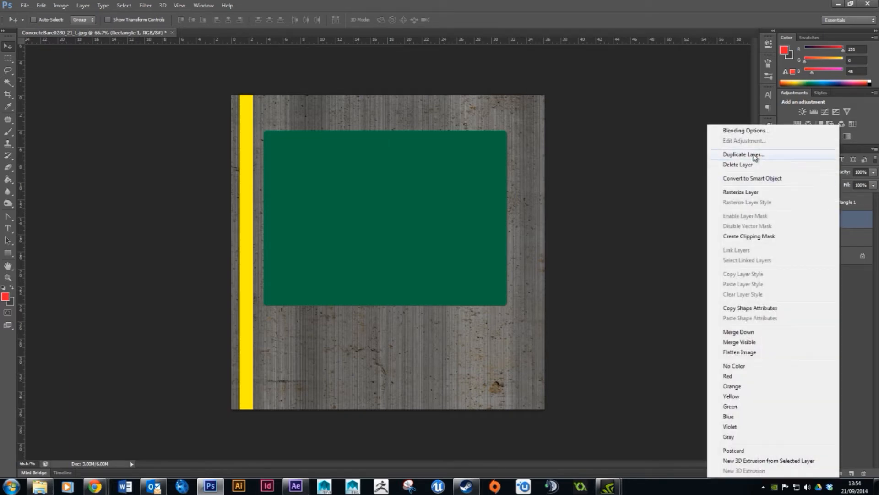
left_click(862, 240)
mouse_move(852, 223)
left_mouse_down()
mouse_move(850, 469)
mouse_move(840, 218)
left_mouse_up()
left_click(83, 5)
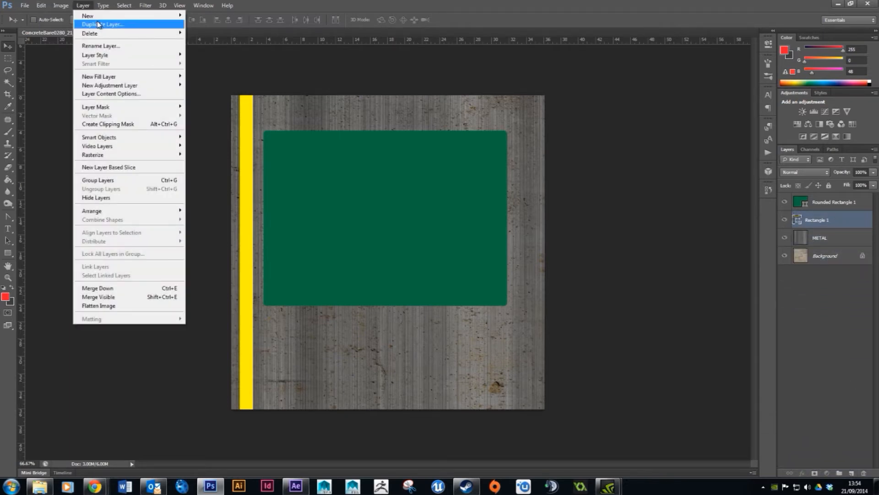
left_click(814, 224)
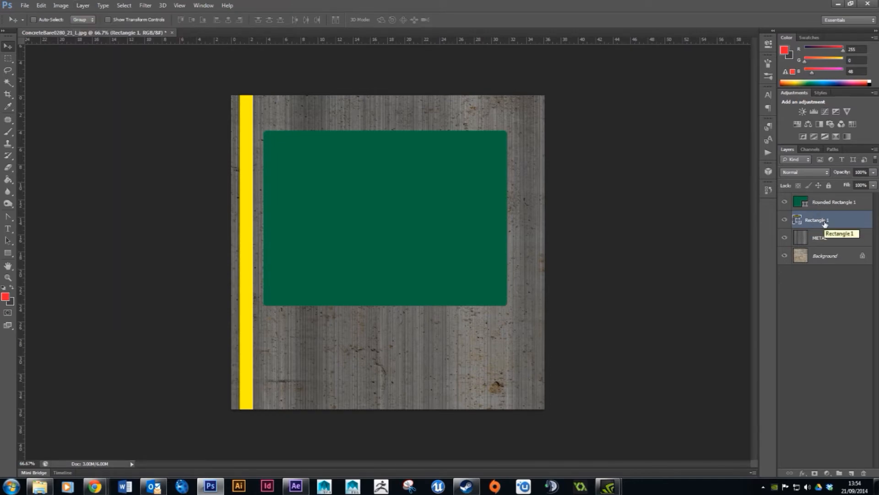
key("ctrl+j")
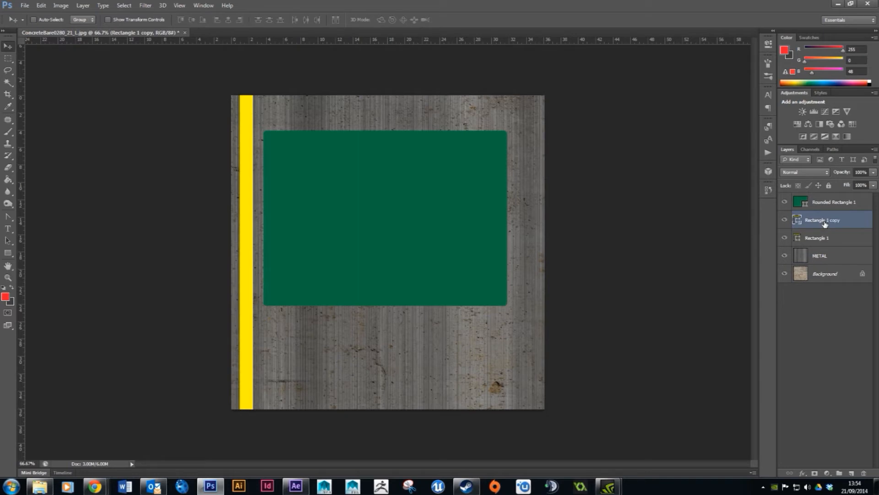
left_click_drag(826, 223, 864, 473)
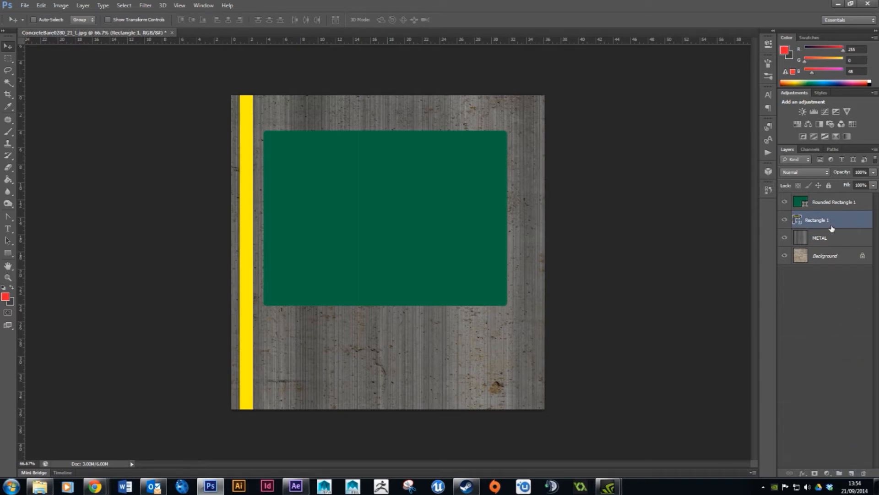
- Duplicate the yellow stripe, place the copy to its right with a small gap, and hide the Rounded Rectangle 1 layer
left_click_drag(850, 222, 851, 472)
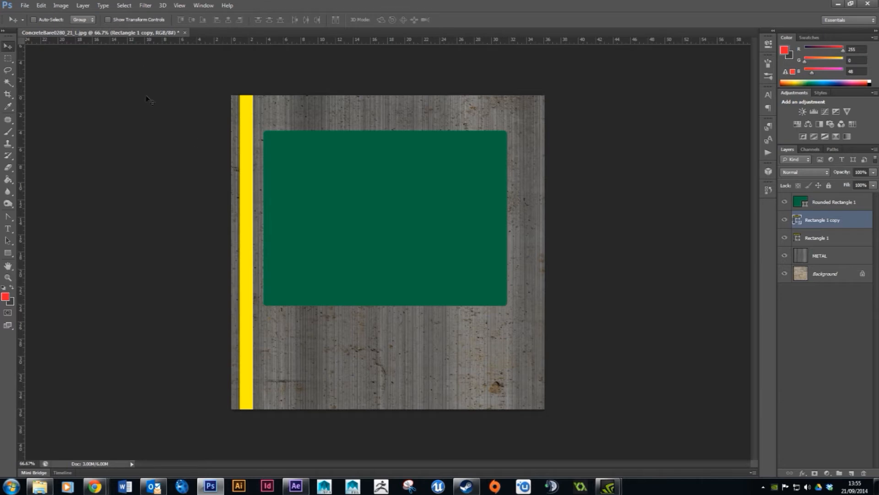
left_click_drag(252, 150, 272, 150)
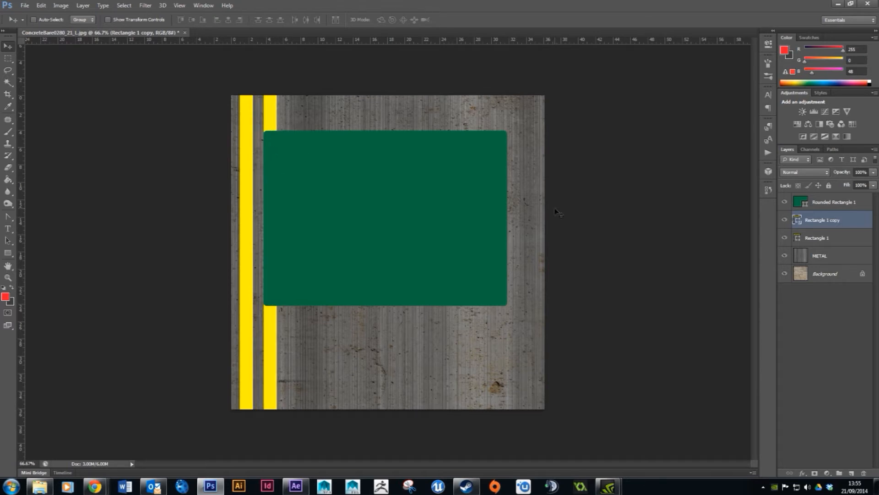
left_click(784, 202)
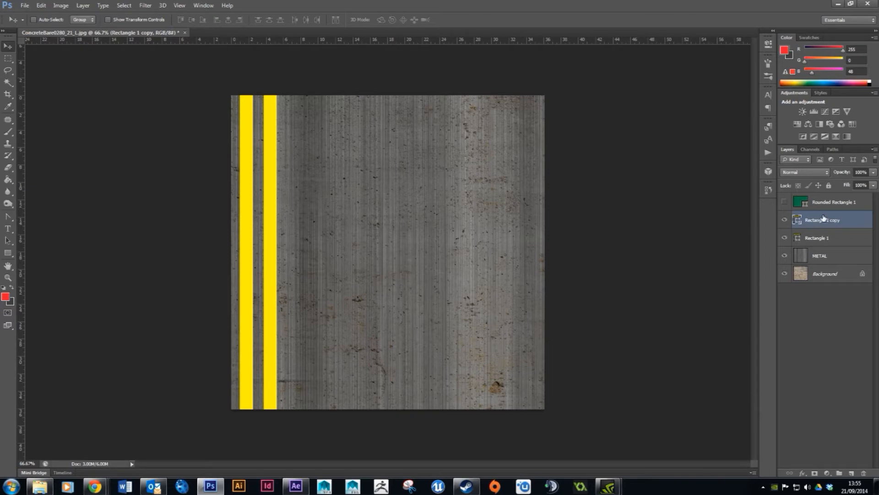
- Merge the Rectangle 1 and Rectangle 1 copy stripe shapes into one layer
left_click(837, 241, "shift")
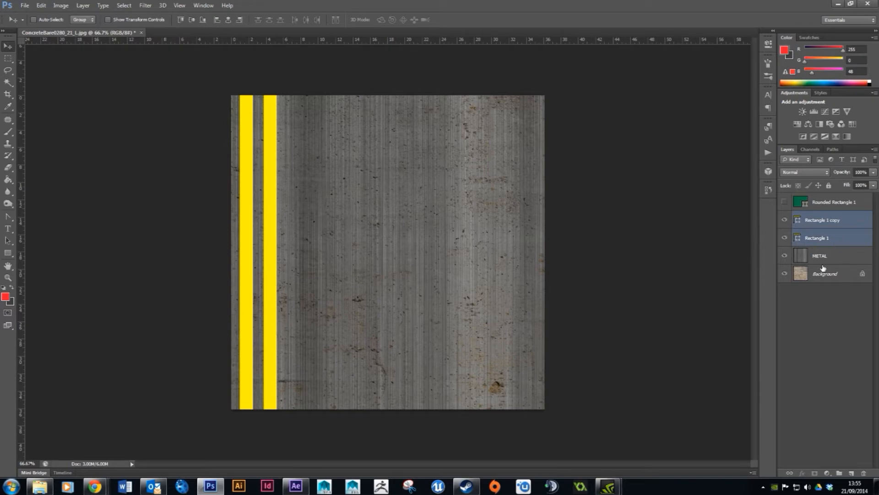
right_click(824, 237)
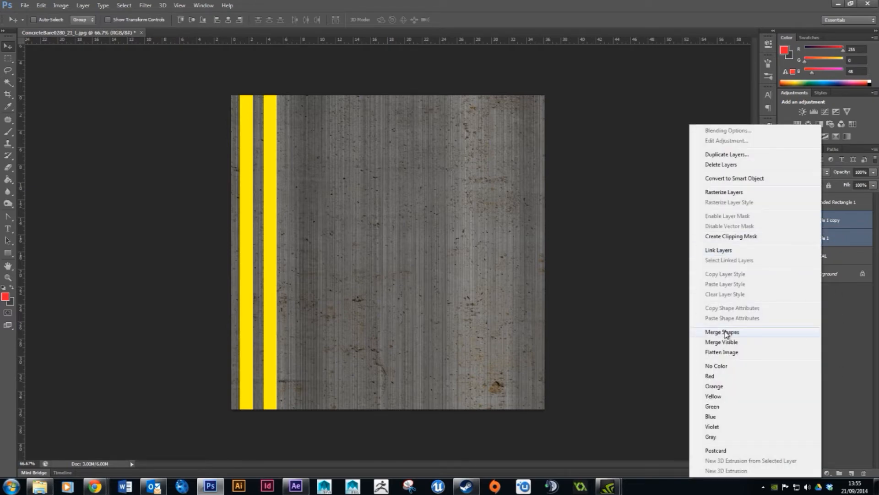
left_click(839, 231)
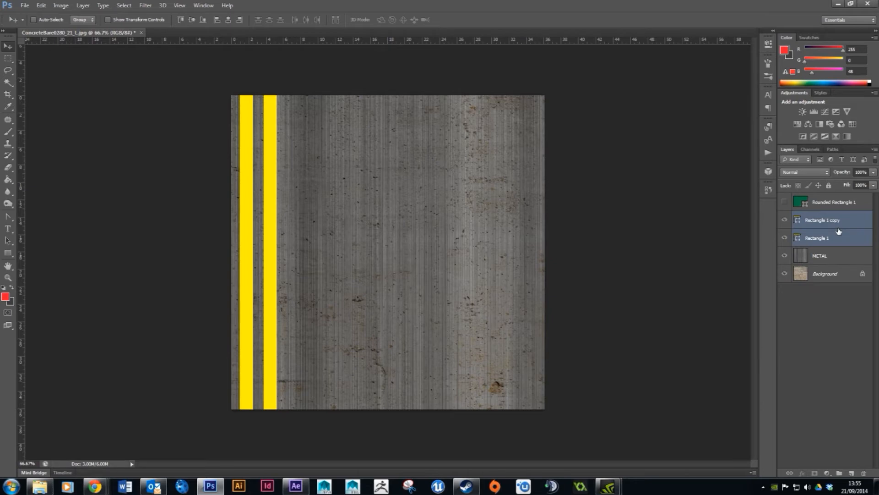
key("ctrl+e")
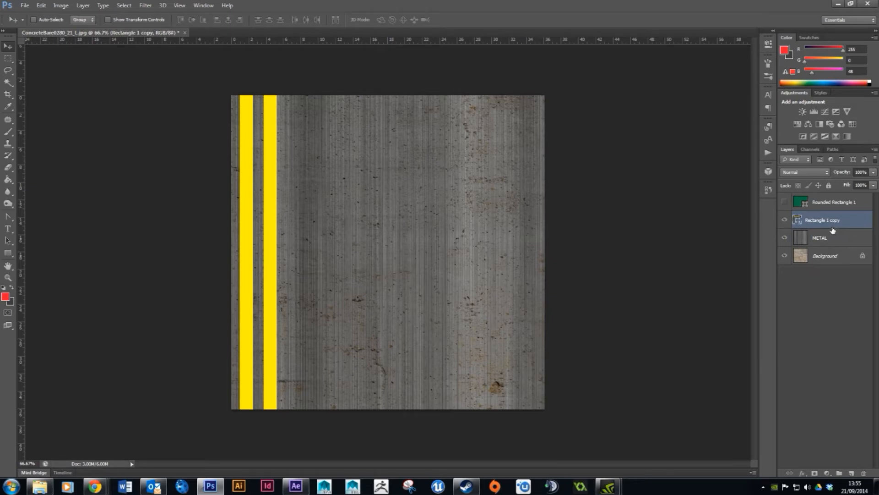
- Toggle the merged stripe layer off and on, then duplicate it and place the second pair to the right at matching spacing
left_click(784, 220)
left_click(785, 222)
left_click(784, 222)
left_click(784, 221)
left_click(784, 222)
left_click(785, 221)
left_click(785, 222)
left_click_drag(842, 221, 852, 473)
left_click_drag(263, 174, 315, 181)
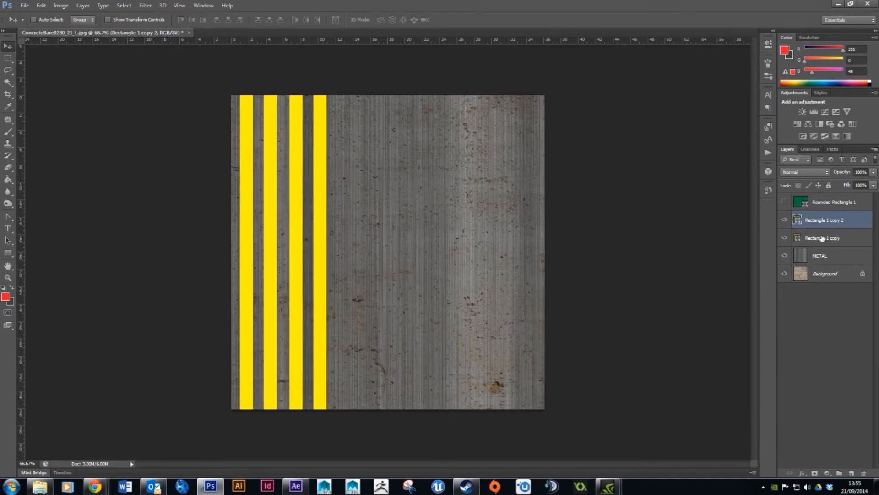
- Merge the two stripe-pair layers, duplicate the resulting four stripes and place the copy to their right at matching spacing
left_click(824, 238, "shift")
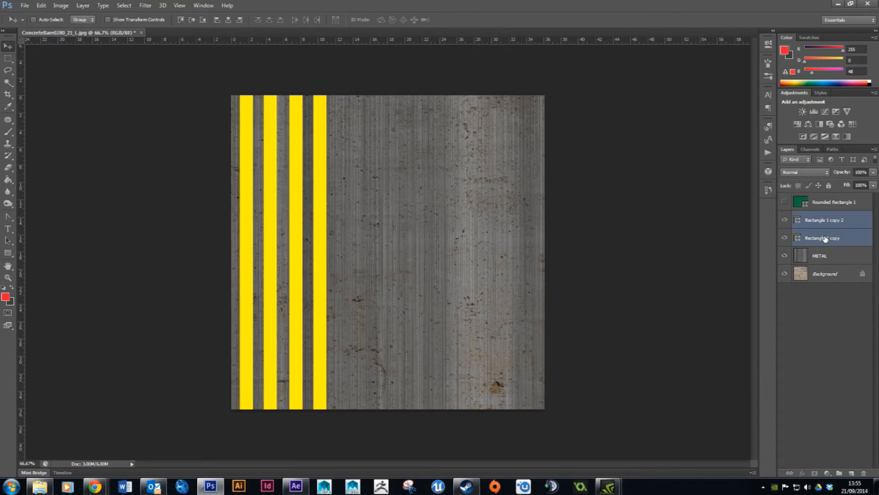
left_click(865, 219)
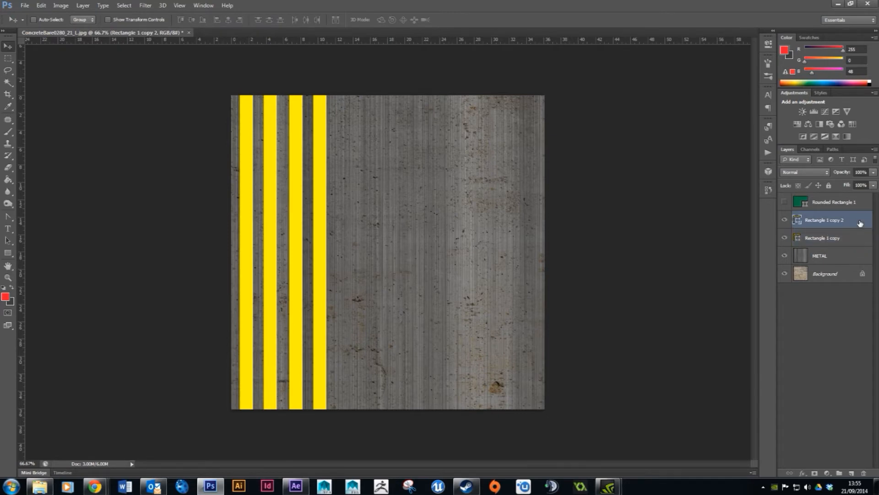
left_click(859, 236, "shift")
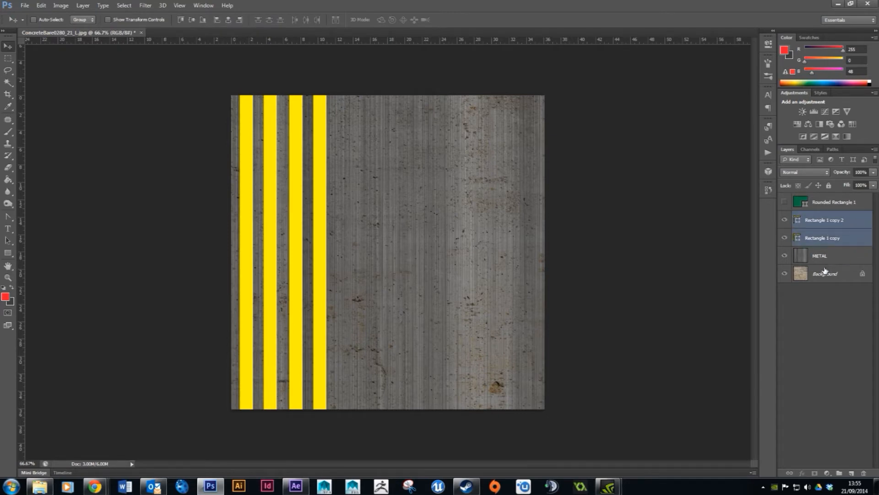
left_click_drag(829, 246, 851, 473)
left_click_drag(317, 197, 416, 196)
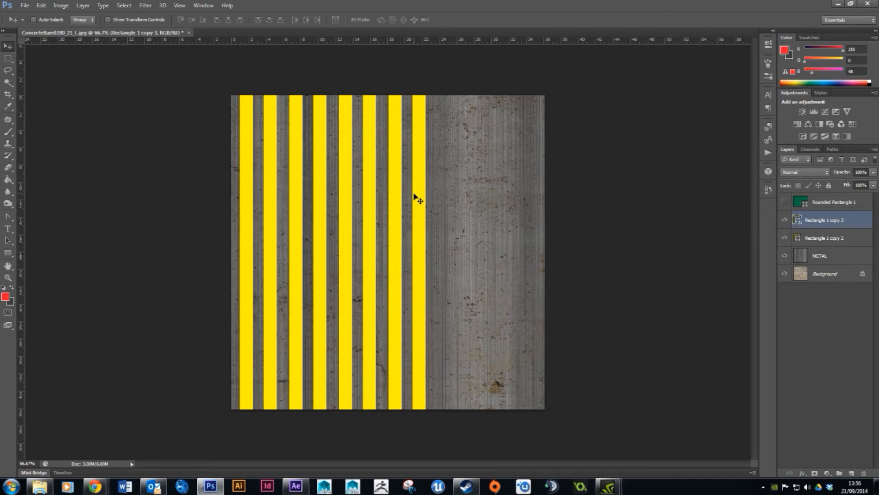
- Merge the stripe layers again, duplicate the eight stripes and extend the copy evenly past the canvas's right edge
left_click(841, 238, "shift")
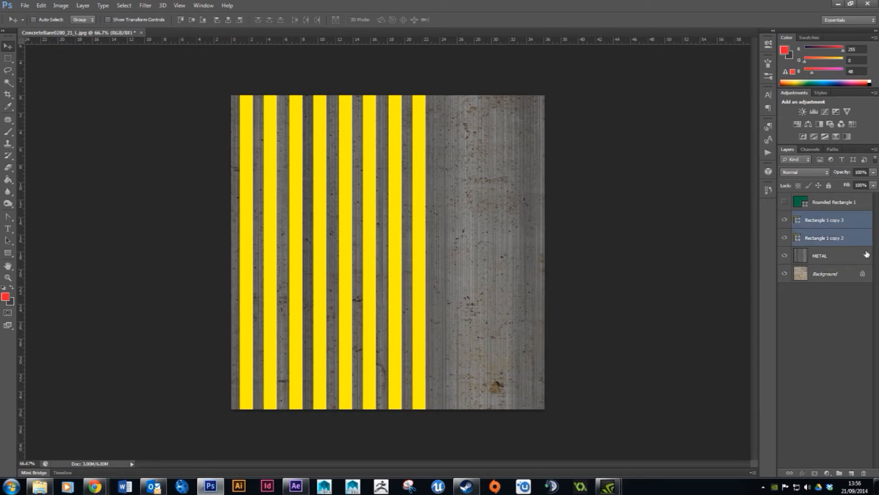
key("ctrl+e")
left_click_drag(838, 221, 852, 473)
left_click_drag(399, 200, 597, 205)
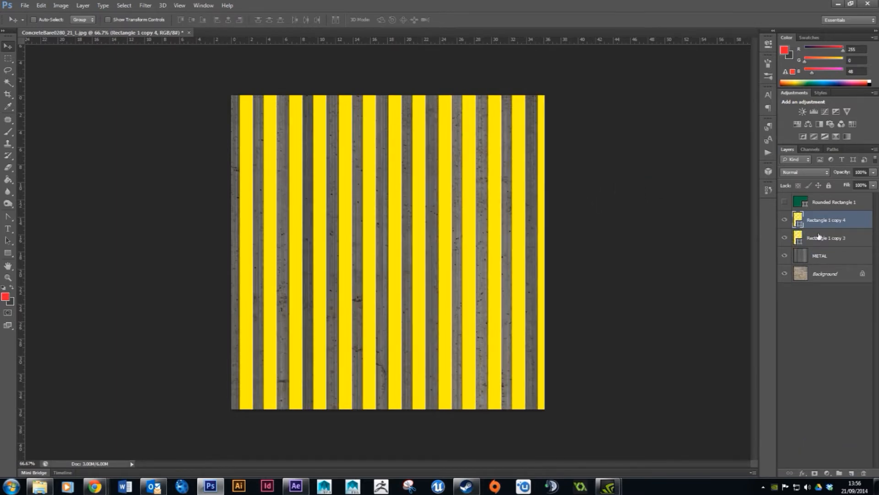
- Merge the Rectangle 1 copy 3 and Rectangle 1 copy 4 stripe layers, then toggle the merged layer's visibility to check it
left_click(845, 240, "shift")
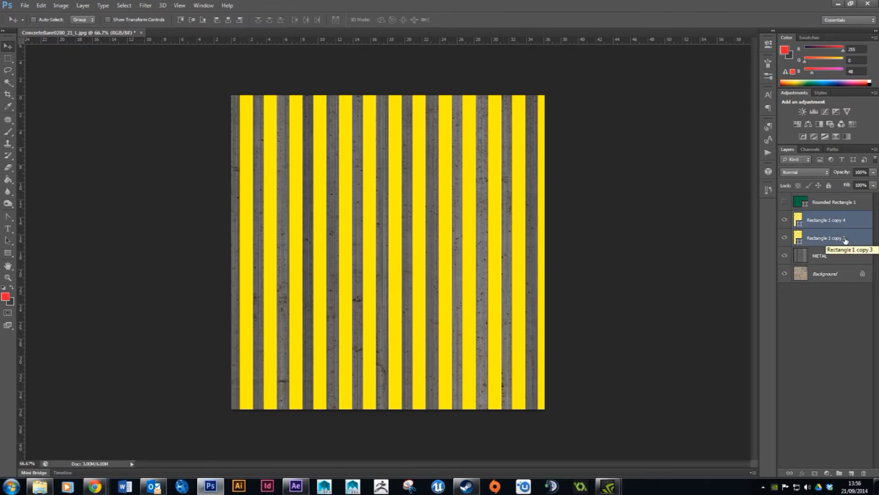
key("ctrl+e")
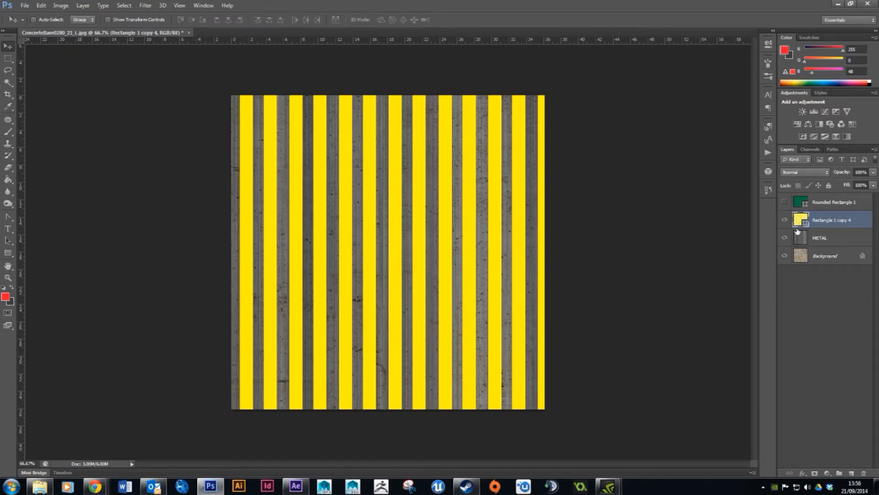
left_click(784, 220)
left_click(785, 220)
left_click(784, 221)
left_click(784, 221)
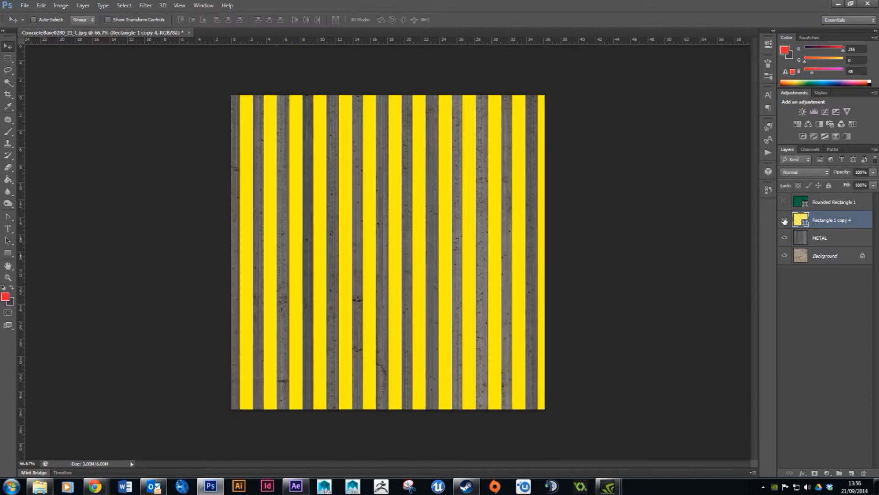
- Rename the merged stripe layer as YELLOW BAR and the Rounded Rectangle 1 layer as BIG GREEN
double_click(830, 220)
type("YELLOW")
key("Return")
double_click(841, 202)
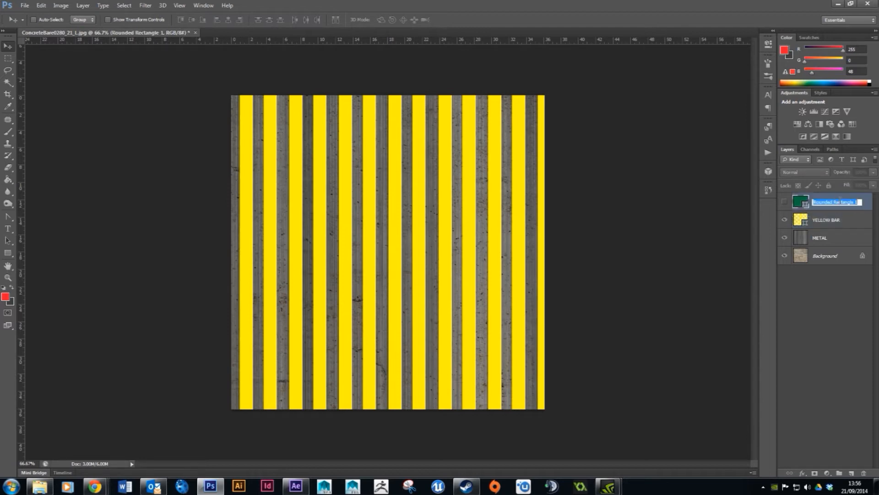
type("BIG GREEN")
key("Return")
- Show the BIG GREEN layer, place it beneath YELLOW BAR and shift the rectangle down to the canvas's vertical middle
left_click(785, 203)
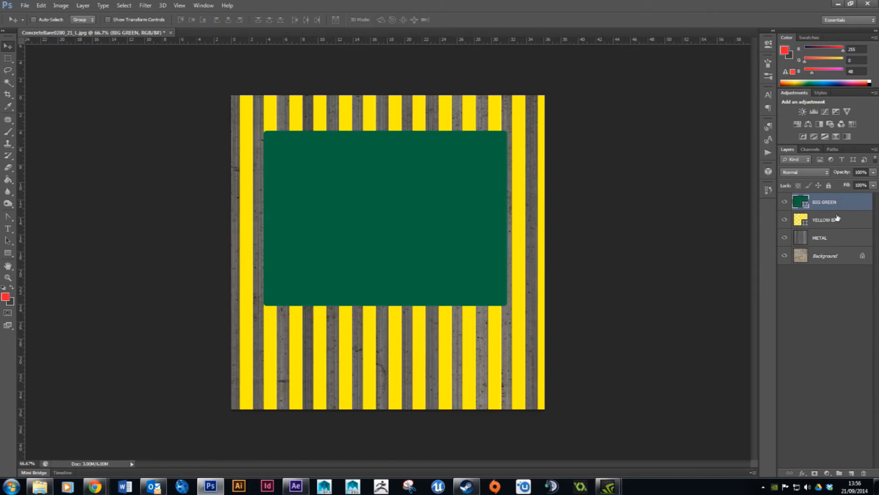
left_click_drag(843, 205, 838, 228)
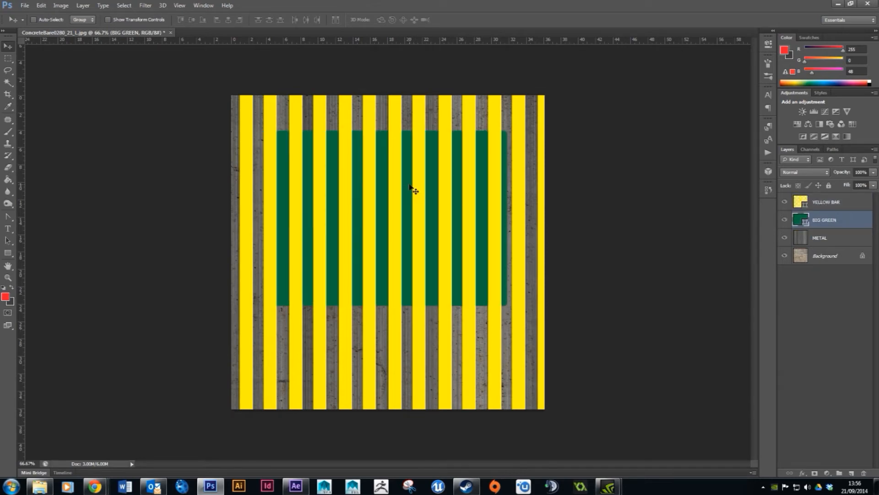
left_click_drag(414, 188, 417, 207)
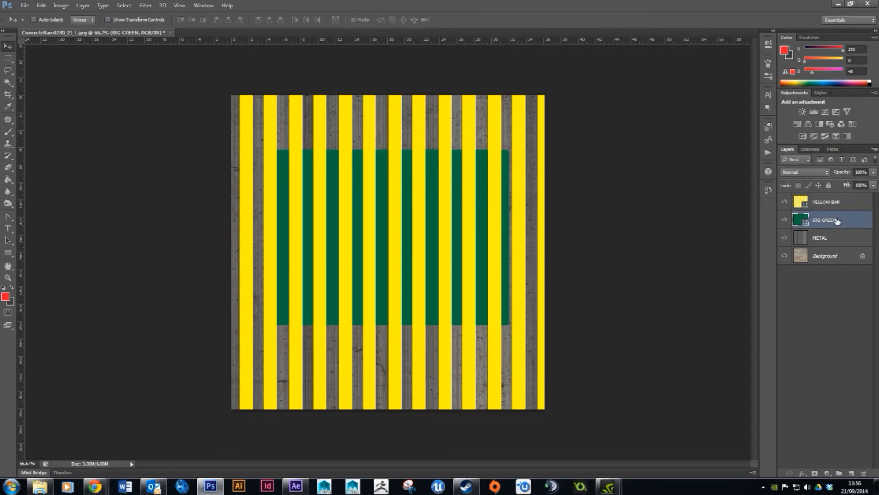
- Duplicate BIG GREEN, place the copy above YELLOW BAR and scale it proportionally to 73%
left_click_drag(852, 226, 851, 474)
left_click_drag(822, 231, 827, 201)
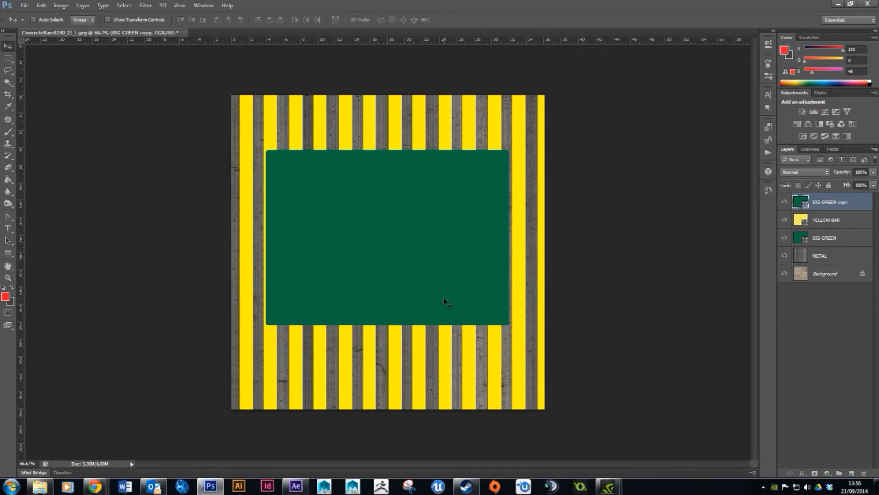
key("ctrl+t")
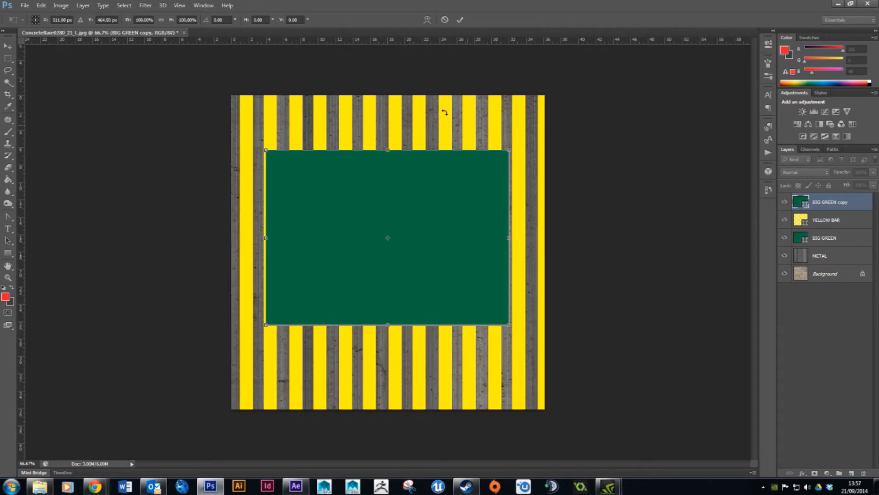
left_click(161, 20)
left_click_drag(129, 22, 117, 22)
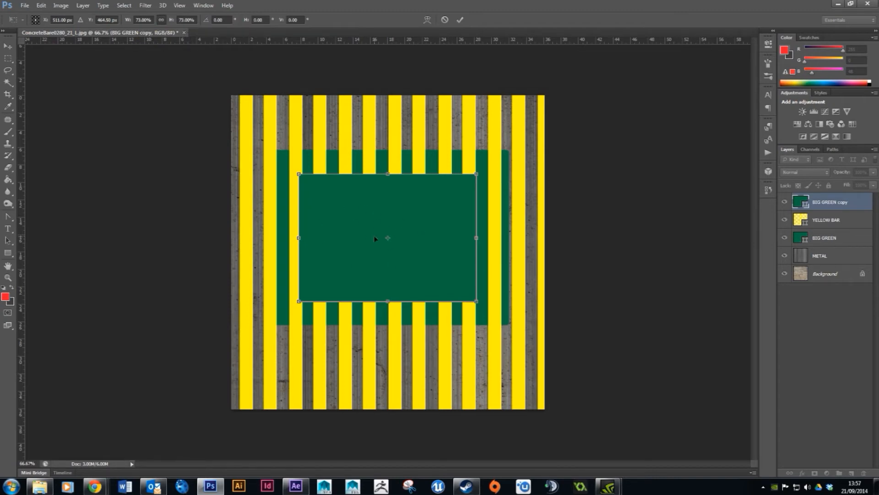
key("Return")
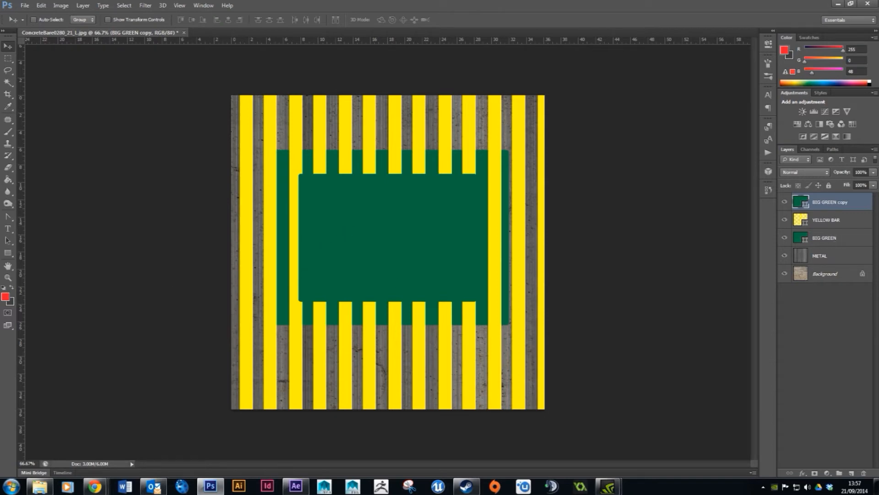
- Hide the two green layers and the yellow stripes, then set the Horizontal Type tool's text colour to light grey c5c5c5
left_click_drag(785, 202, 786, 238)
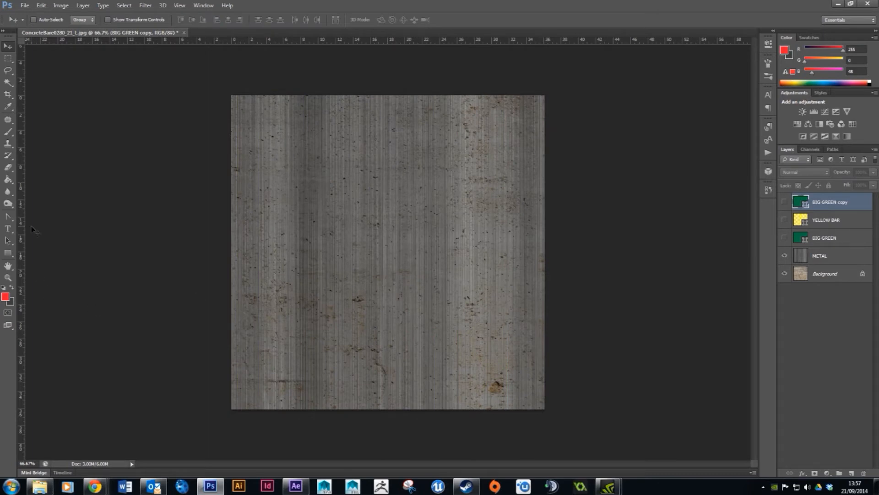
left_click(7, 228)
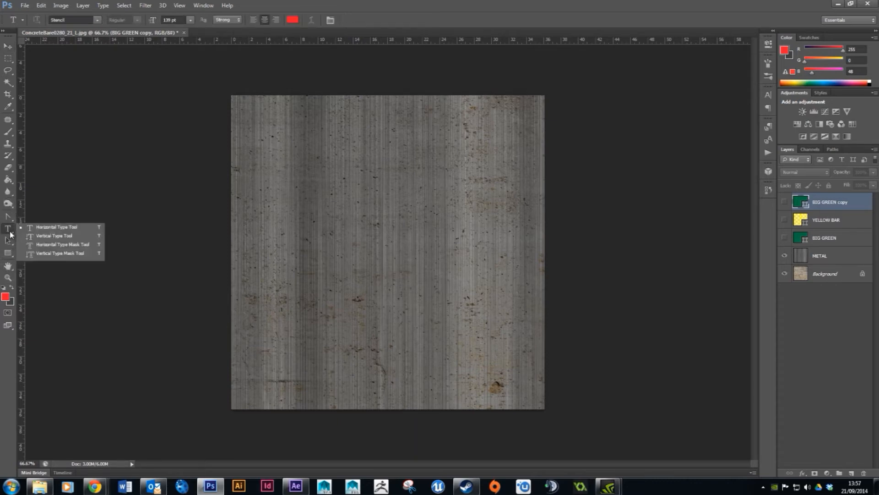
left_click(51, 227)
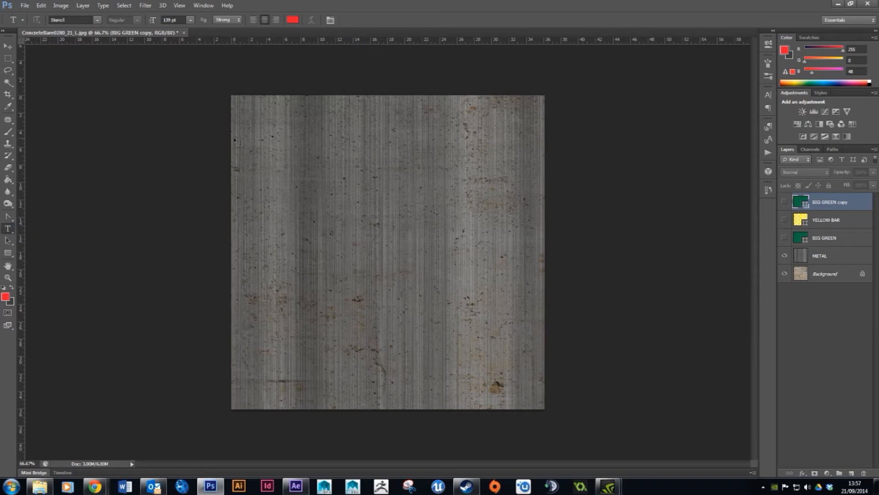
left_click(293, 20)
left_click_drag(137, 215, 98, 205)
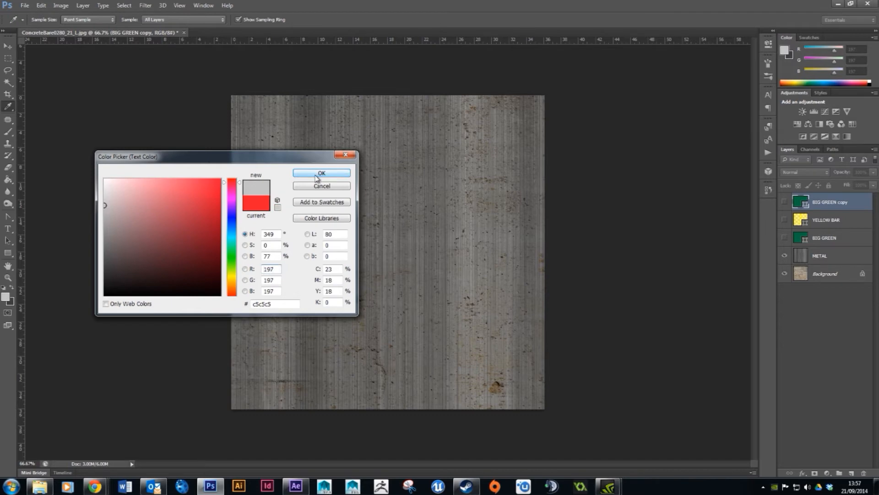
left_click(321, 173)
- Add the centred Stencil text "LEVEL 09" in a text box across the middle of the canvas, sized at 138 pt
left_click_drag(271, 176, 510, 290)
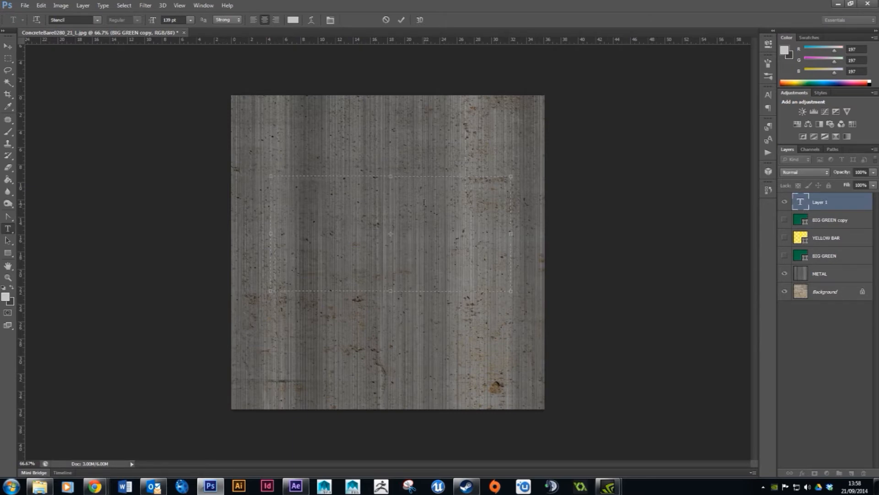
type("LEVEL")
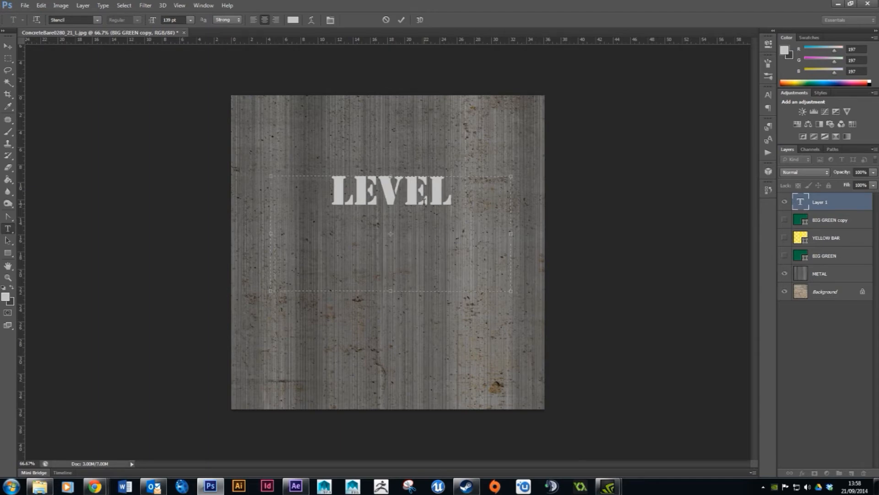
type(" 0")
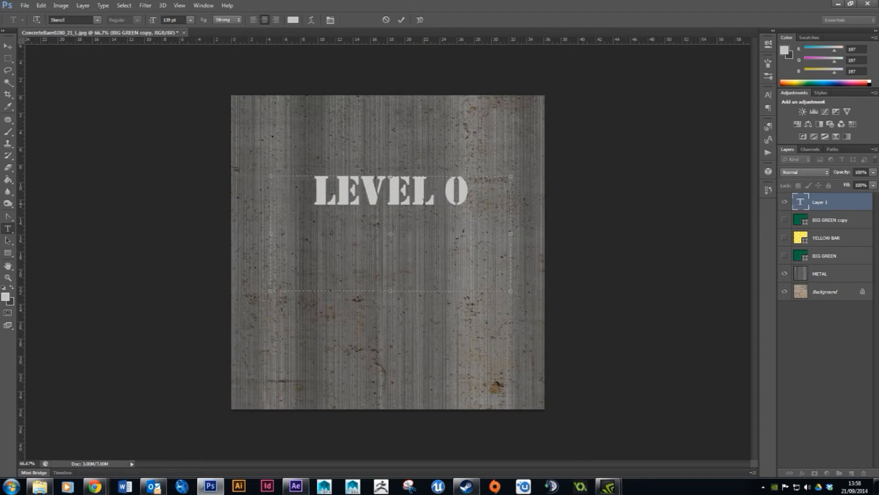
type("9")
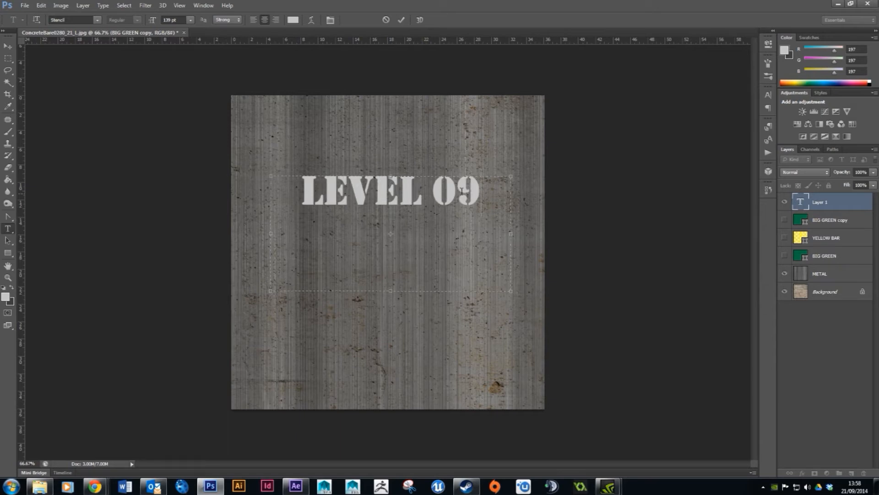
key("ctrl+a")
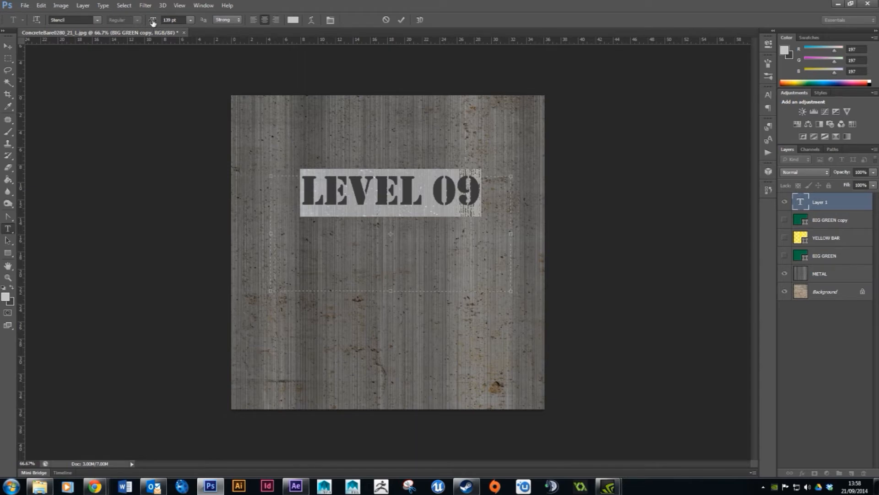
left_click_drag(153, 20, 152, 20)
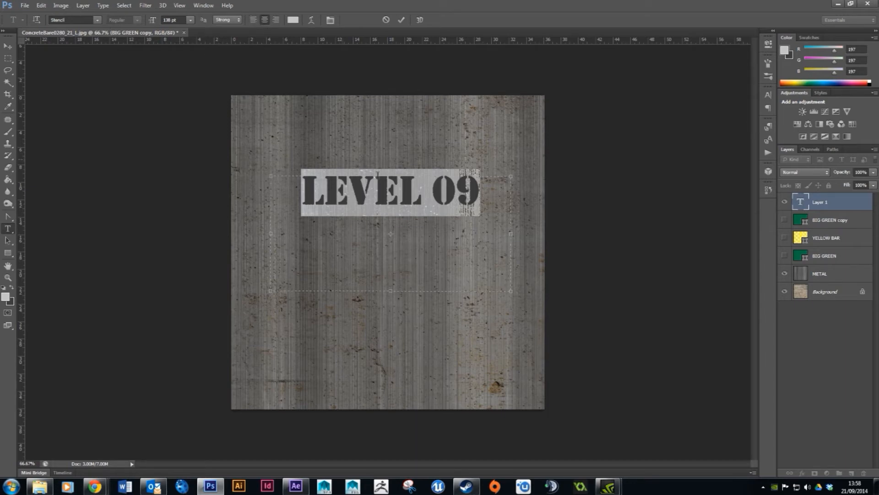
left_click(8, 46)
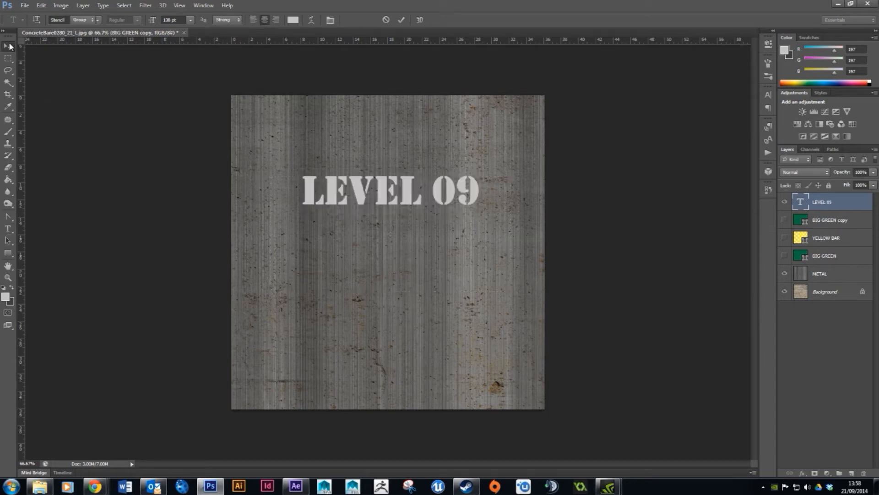
- Show the green and yellow layers again and move the LEVEL 09 text to the middle of the smaller green rectangle
left_click_drag(783, 221, 786, 256)
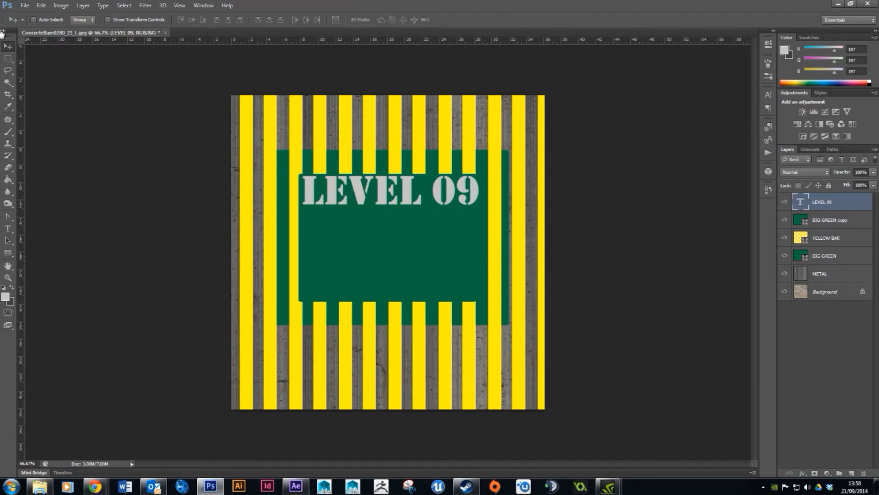
left_click_drag(426, 198, 429, 246)
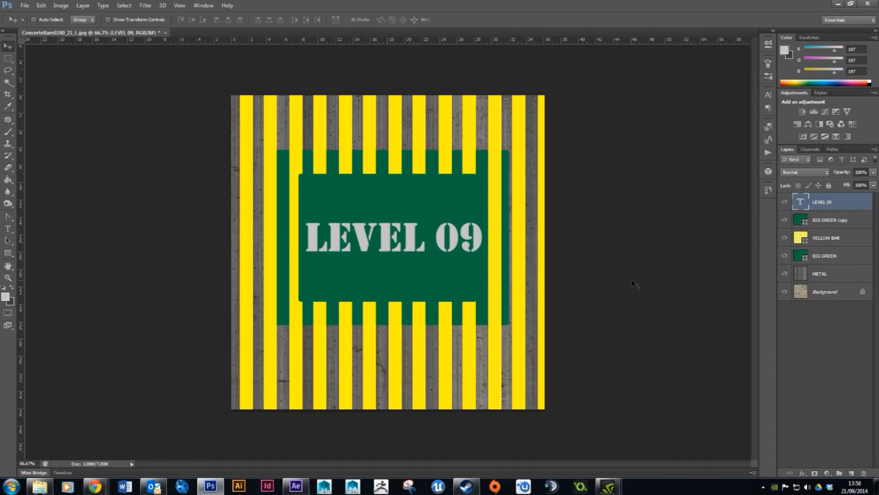
- Rotate the YELLOW BAR stripes by 25 degrees and shift them up and to the left over the canvas
left_click(838, 238)
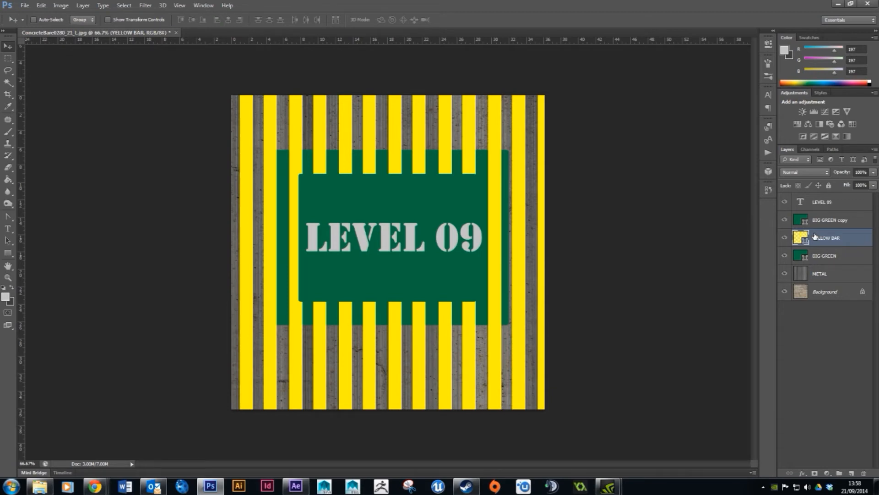
key("ctrl+t")
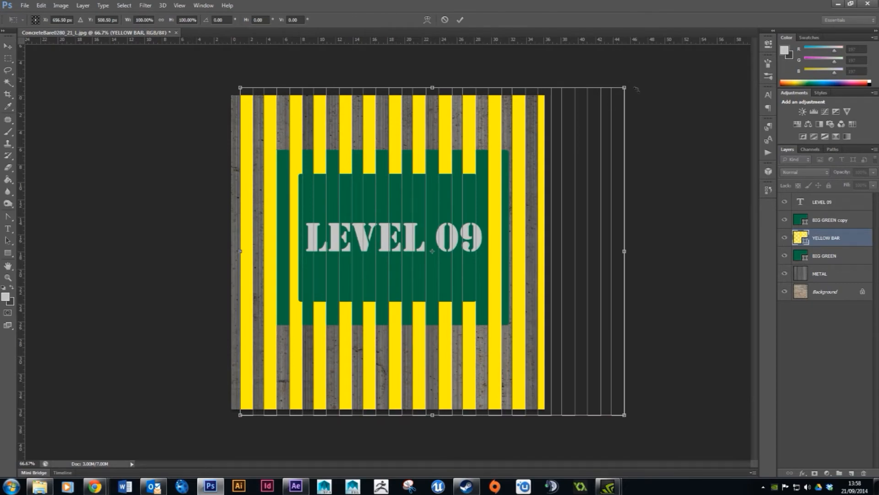
left_click_drag(633, 87, 687, 199)
double_click(228, 20)
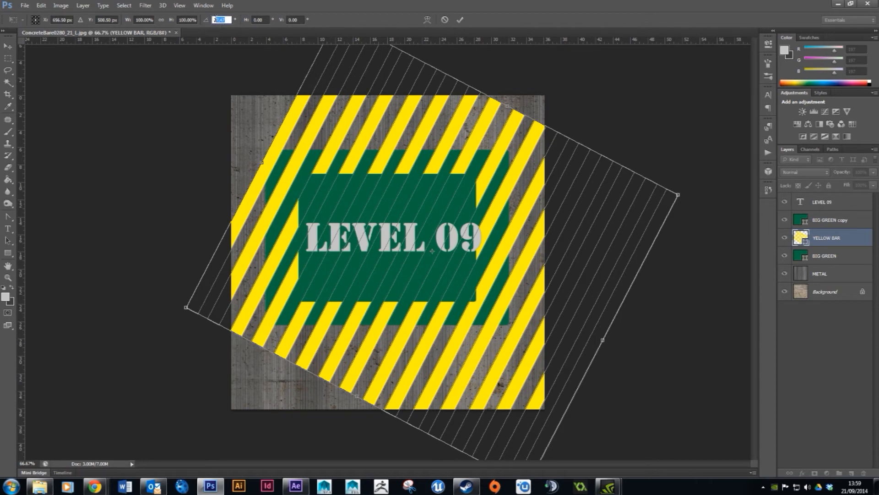
type("25")
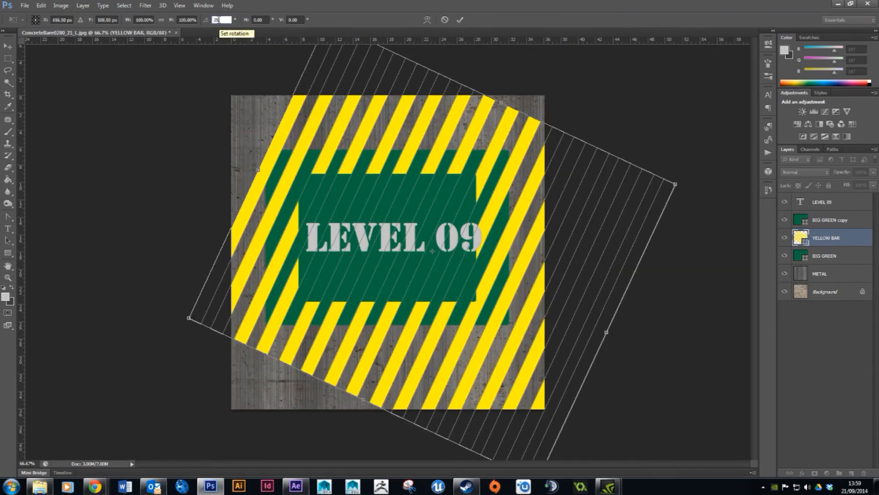
key("Return")
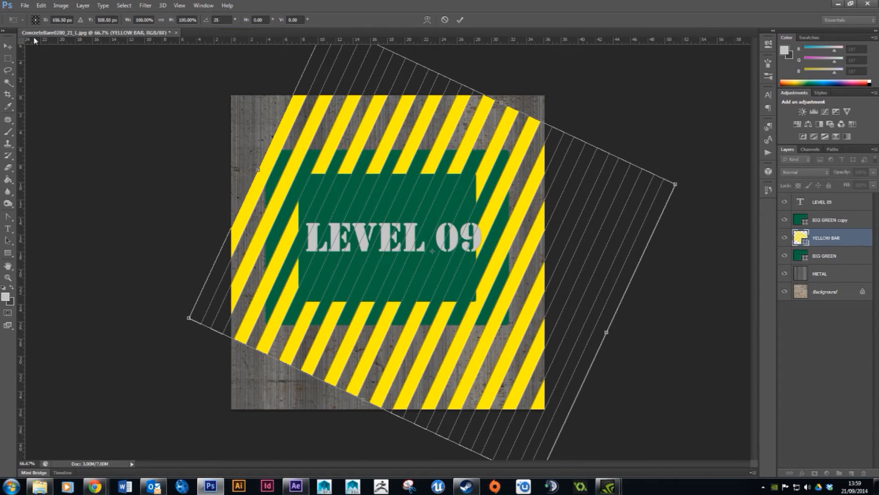
left_click(8, 46)
left_click(406, 182)
left_click_drag(485, 211, 466, 193)
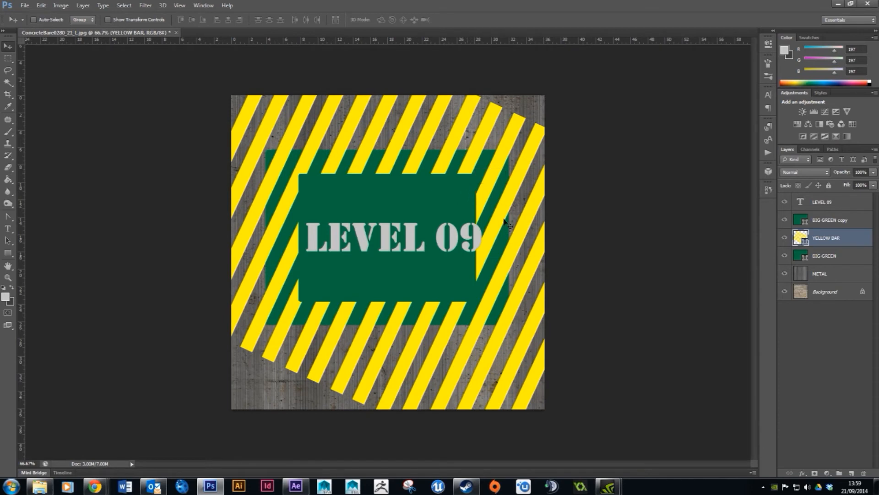
- Toggle the LEVEL 09 text layer off and on to check what it contributes
left_click(836, 221)
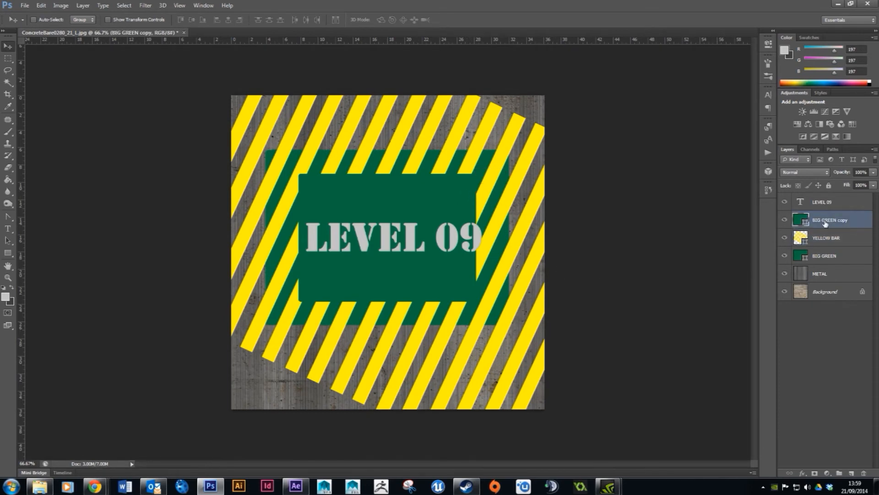
left_click(797, 203)
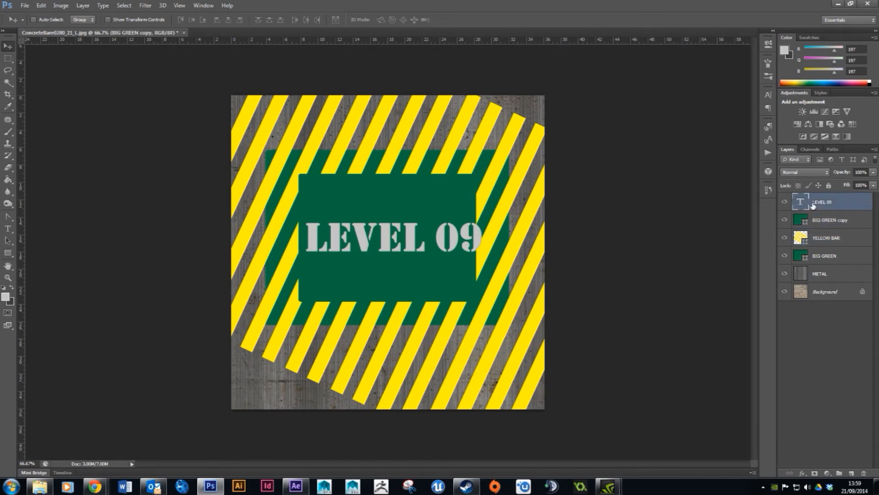
left_click(785, 202)
left_click(785, 202)
- Rename the BIG GREEN copy layer as SMALL GREEN and toggle its visibility to check it
left_click(838, 221)
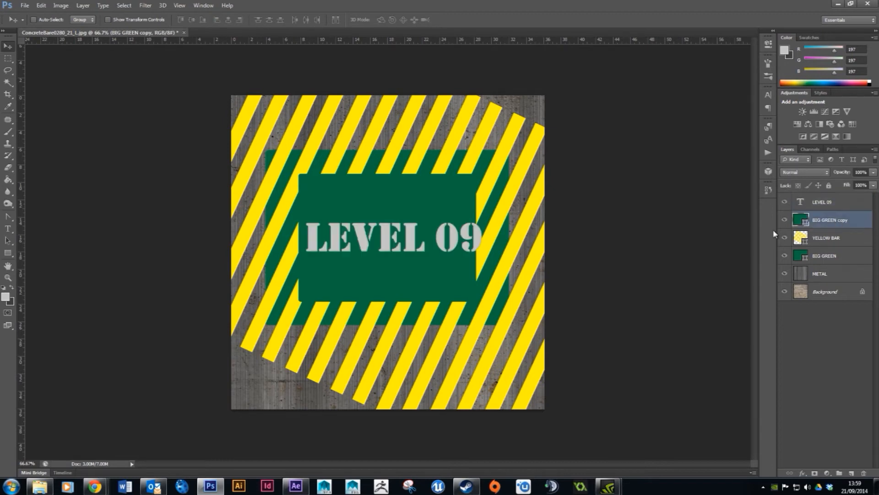
double_click(835, 221)
type("SMALL GREEN")
key("Return")
left_click(785, 220)
left_click(785, 220)
- Toggle the YELLOW BAR and BIG GREEN layers off and on to review each one, then select the METAL layer
left_click(799, 238)
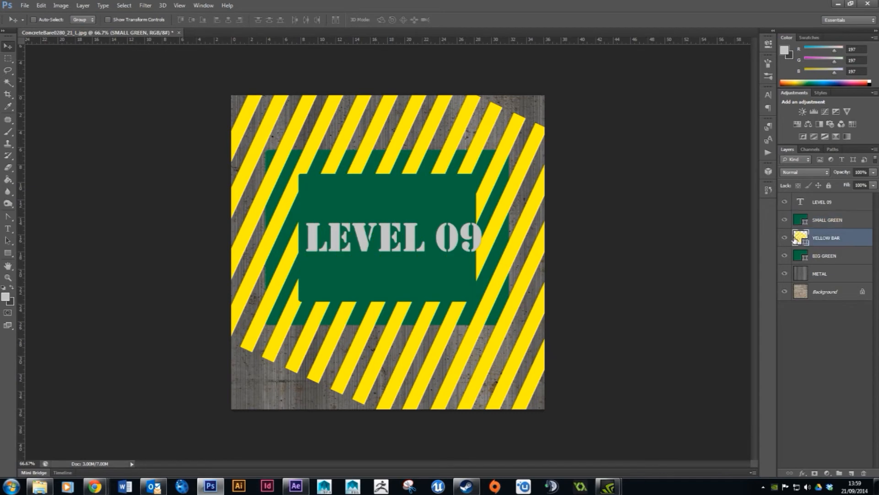
left_click(785, 239)
left_click(784, 239)
left_click(785, 239)
left_click(785, 239)
left_click(784, 256)
left_click(785, 257)
left_click(785, 256)
left_click(784, 256)
left_click(816, 275)
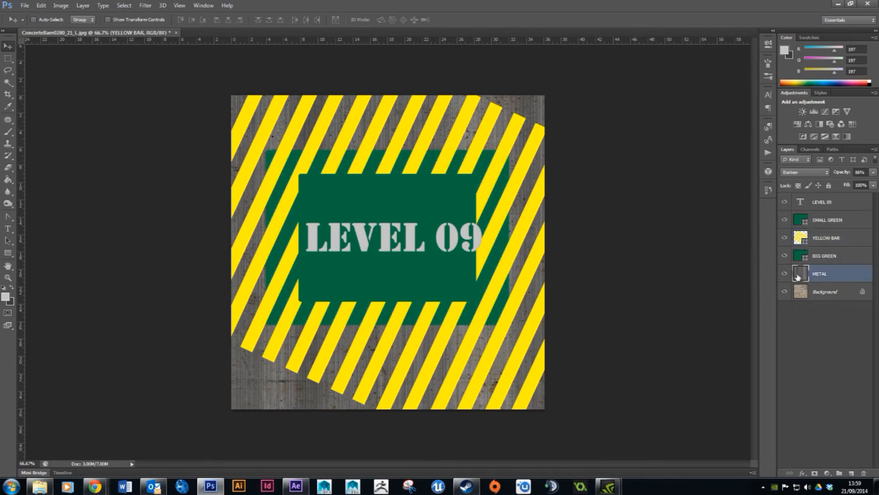
- Toggle the METAL and Background layers off and on to review what each contributes
left_click(785, 274)
left_click(784, 274)
left_click(785, 292)
left_click(785, 292)
left_click(784, 274)
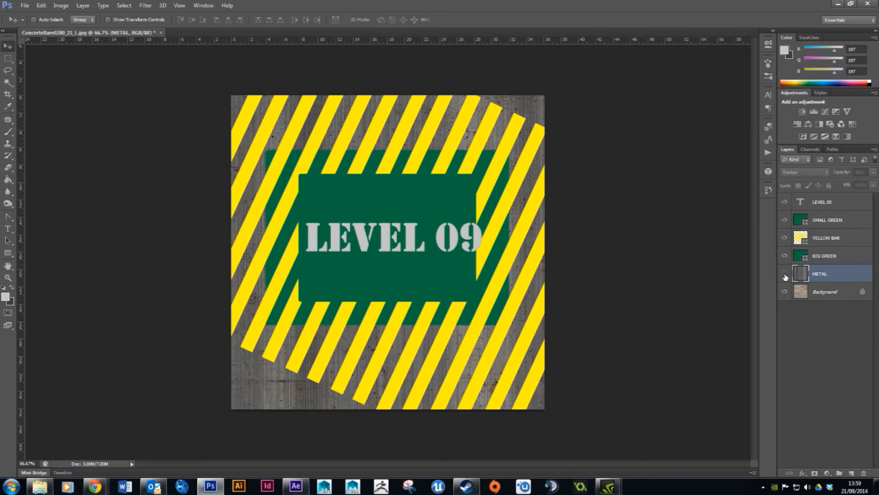
left_click(785, 275)
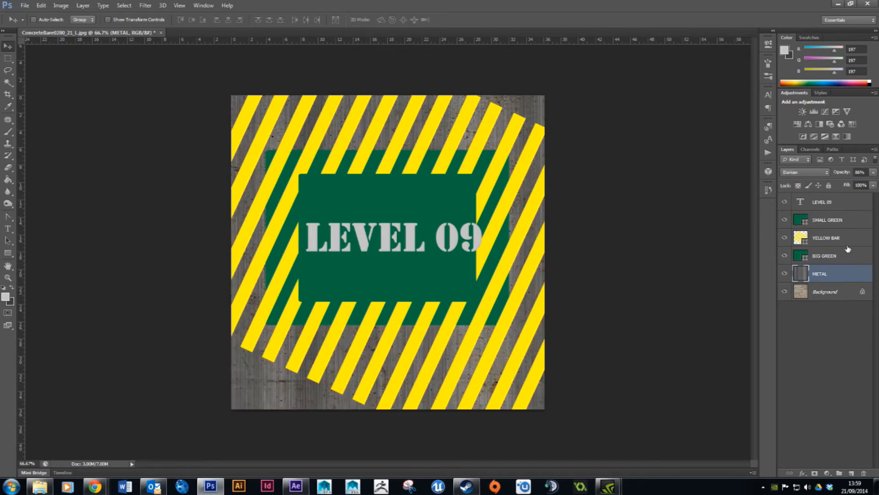
- Load the LEVEL 09 text outline as a selection and deselect it
left_click(833, 220)
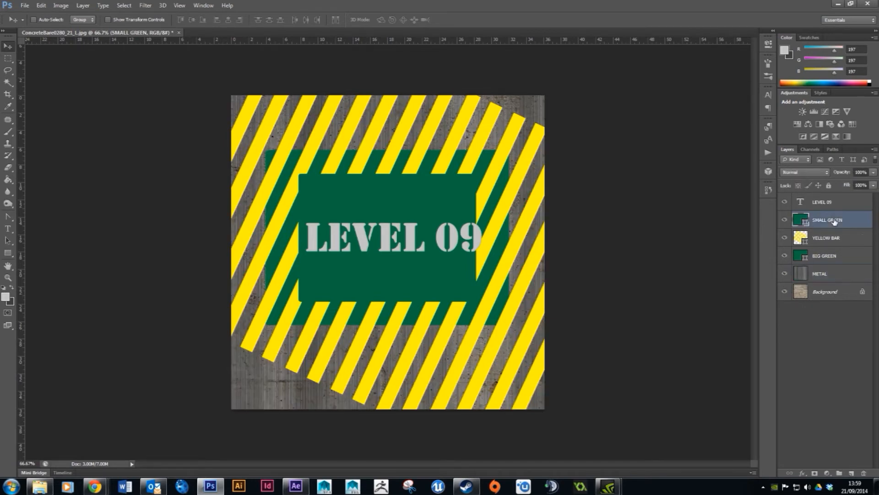
left_click(803, 201)
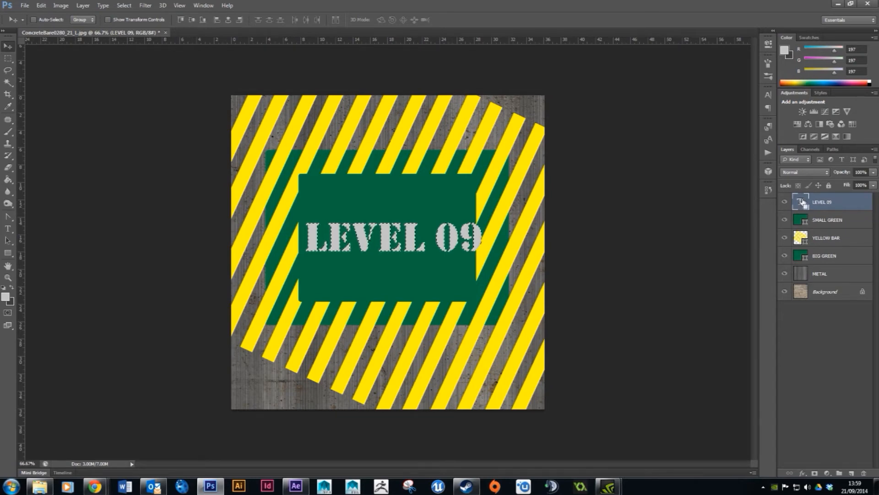
key("ctrl+d")
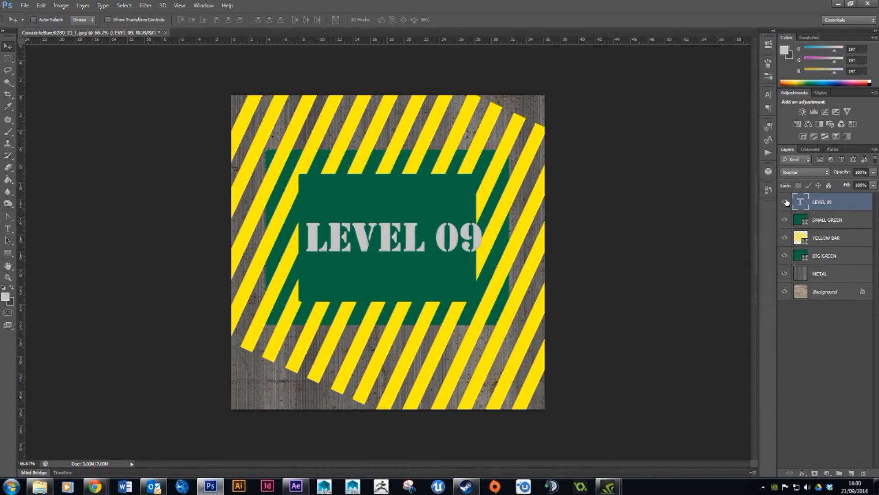
- Hide all layers above Background and duplicate the Background layer, leaving only the copy visible
left_click_drag(786, 202, 785, 257)
left_click(784, 273)
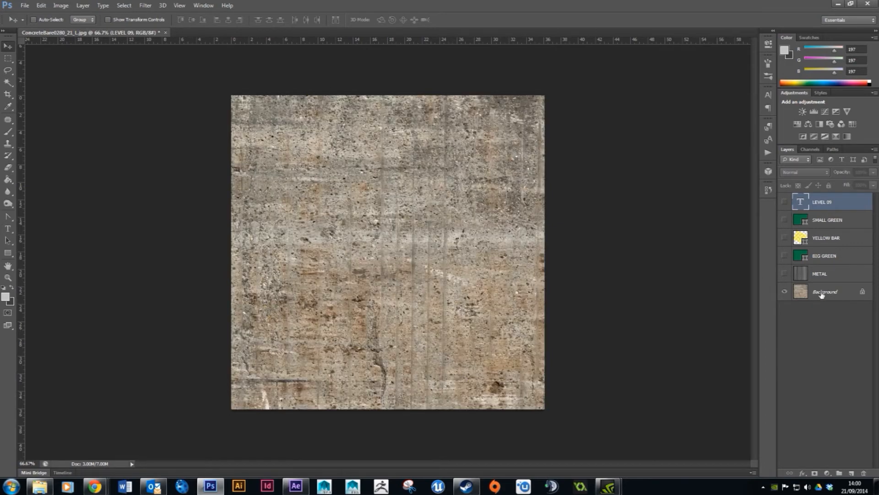
left_click(809, 297)
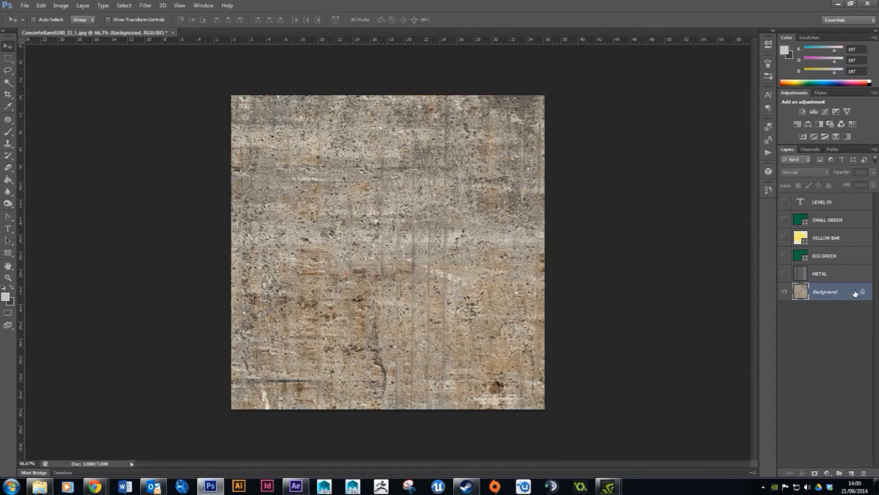
left_click_drag(836, 295, 851, 472)
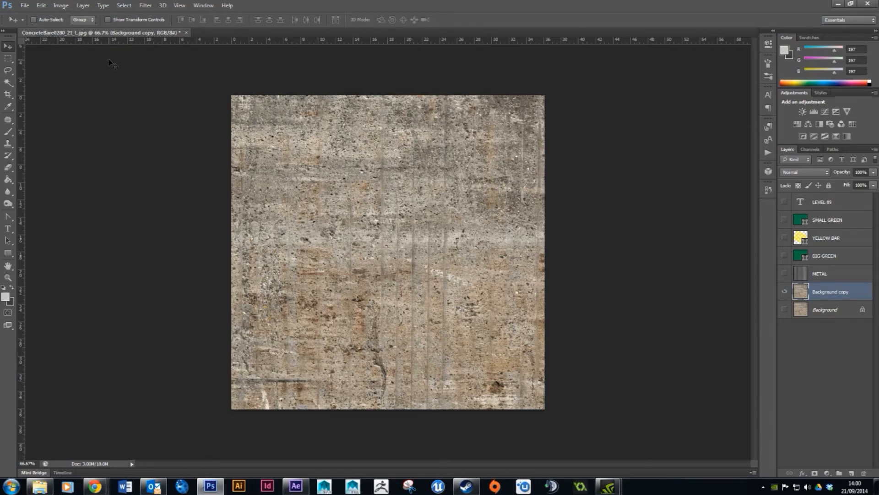
- Brighten Background copy with a Levels adjustment, using input levels of 17 for shadows and 204 for highlights, and compare the preview before applying
left_click(60, 5)
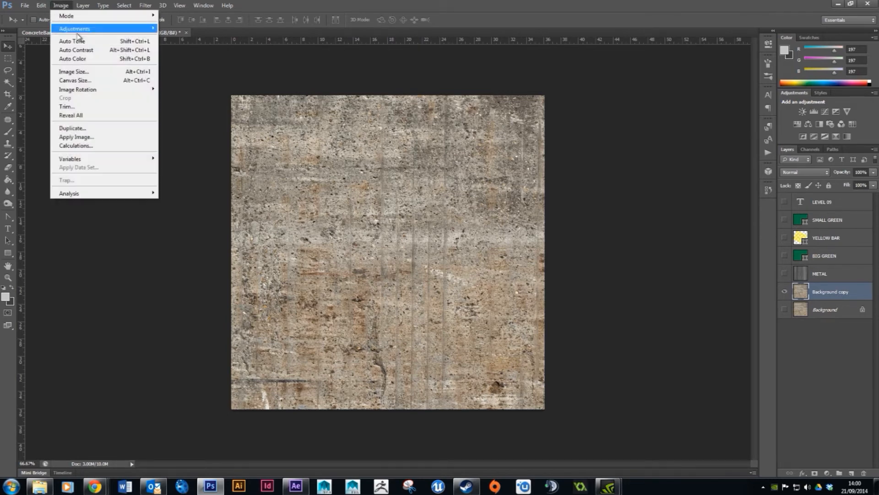
mouse_move(93, 31)
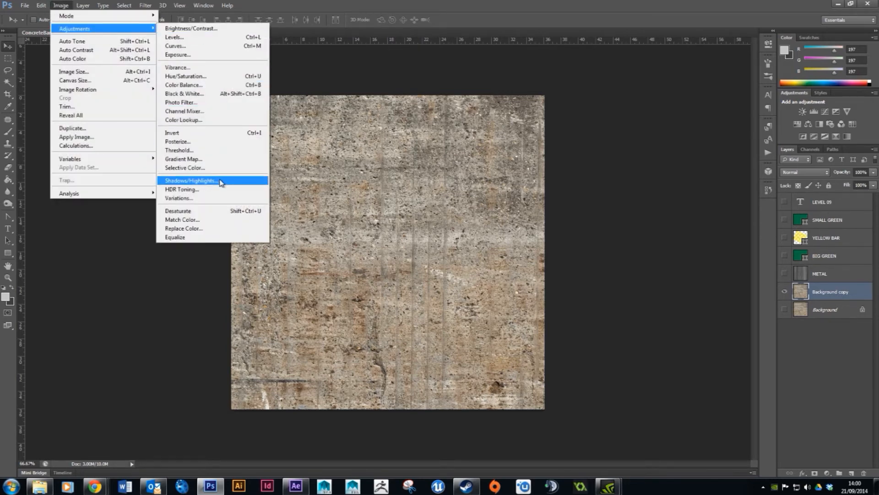
left_click(182, 38)
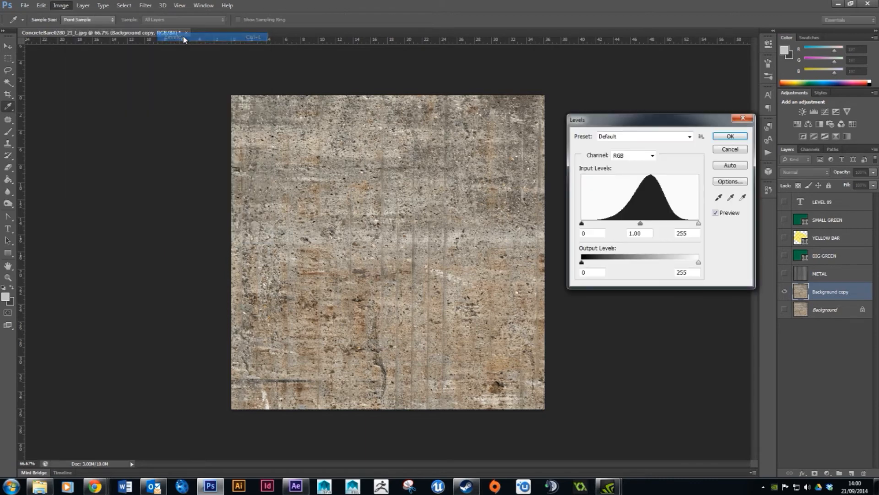
left_click_drag(641, 224, 639, 225)
mouse_move(698, 224)
left_mouse_down()
mouse_move(589, 225)
mouse_move(640, 226)
mouse_move(621, 228)
left_mouse_up()
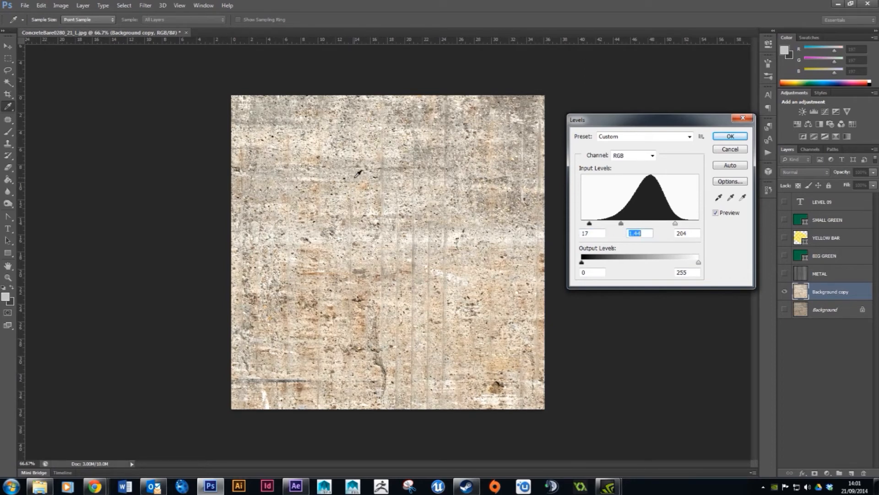
left_click_drag(618, 228, 624, 227)
left_click(717, 213)
left_click(717, 213)
left_click(716, 213)
left_click(731, 138)
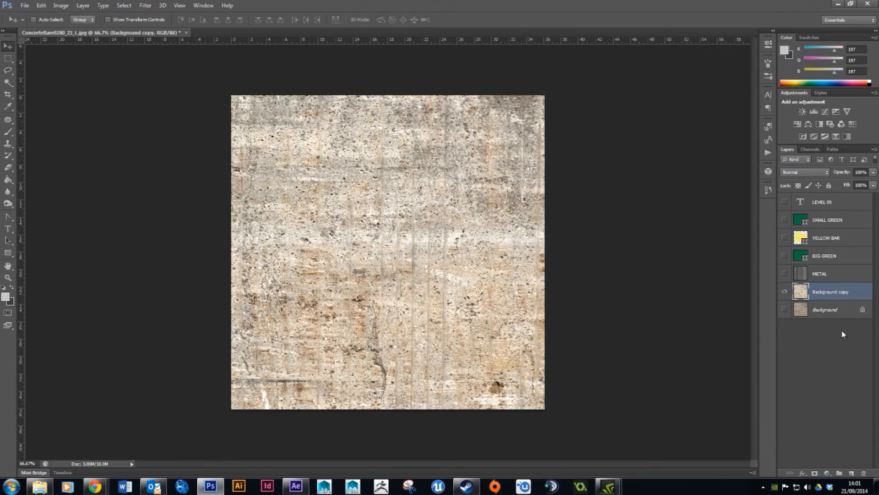
- Add a new layer above Background copy and name it PAINT 1
left_click(852, 474)
double_click(820, 292)
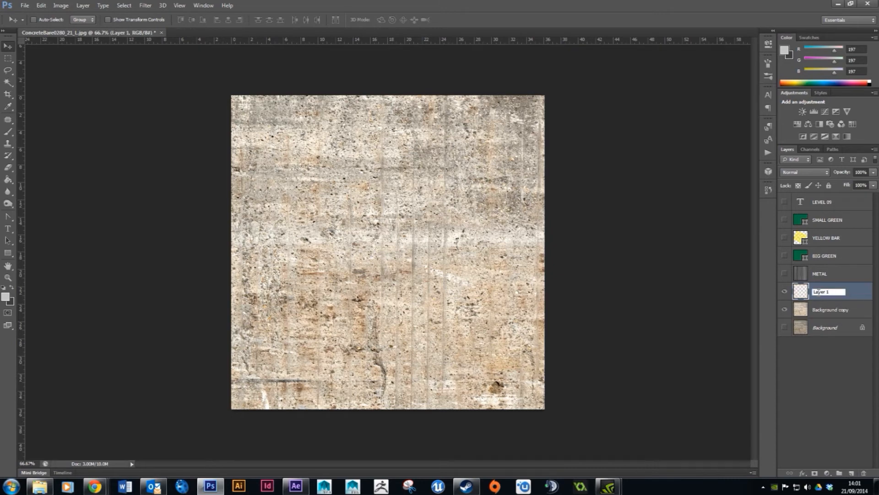
type("PAINT")
key("Return")
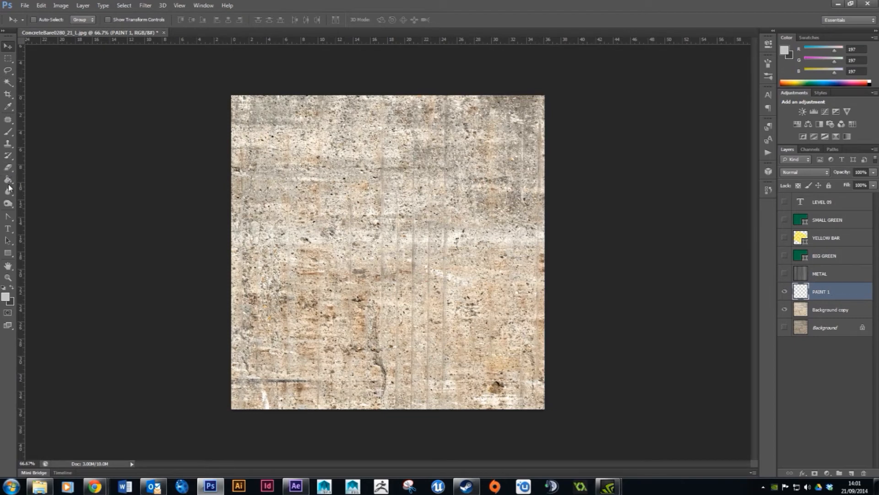
- Choose the Paint Bucket tool and set the foreground colour to dark green 007b06
left_click_drag(7, 182, 34, 178)
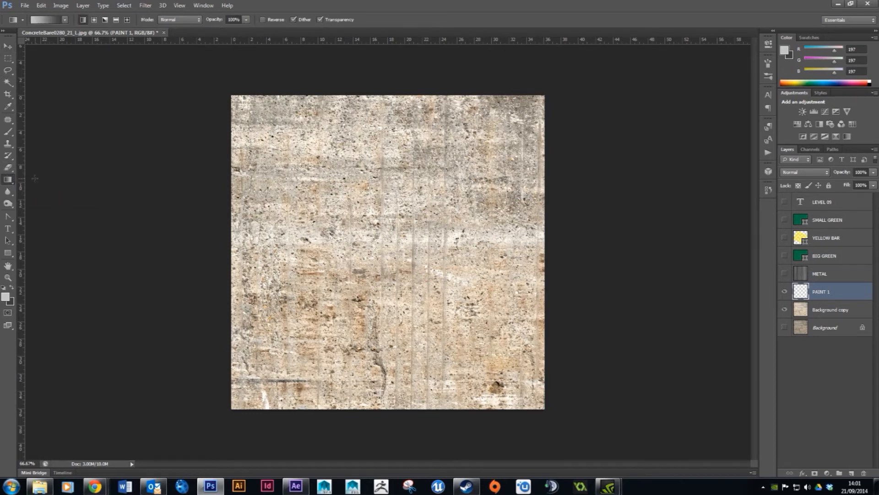
left_click(7, 183)
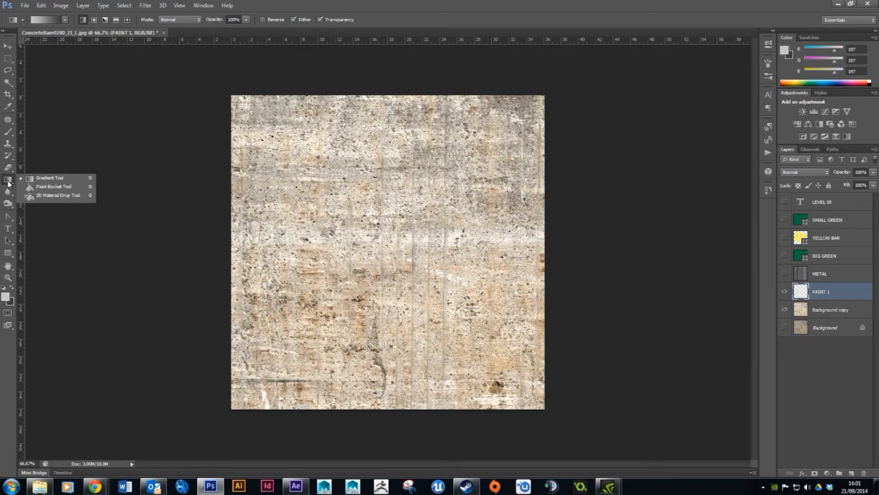
left_click(51, 187)
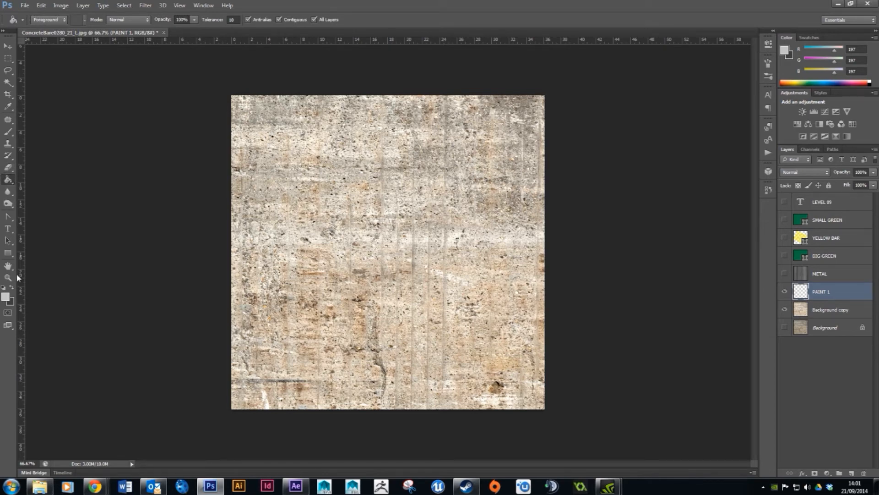
left_click(5, 297)
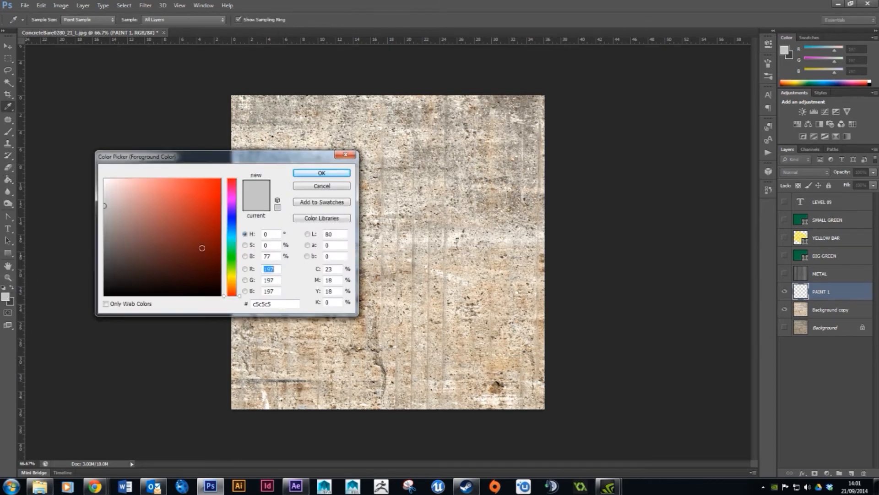
left_click(234, 255)
left_click_drag(219, 233, 216, 239)
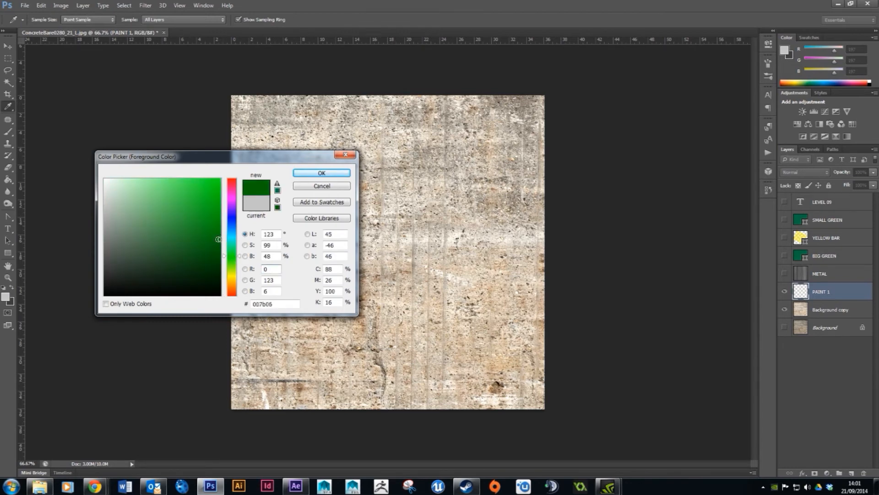
left_click(323, 173)
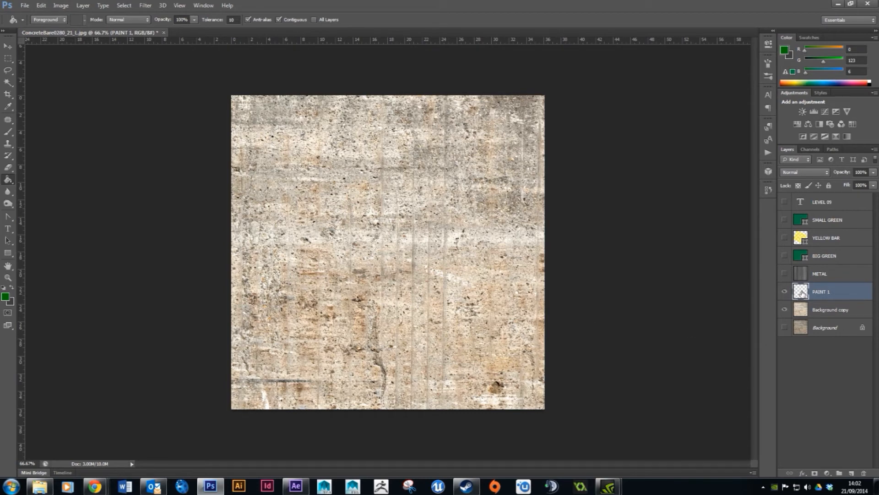
- Try filling the whole PAINT 1 layer with green while Background copy is hidden, and undo the fill
left_click(785, 309)
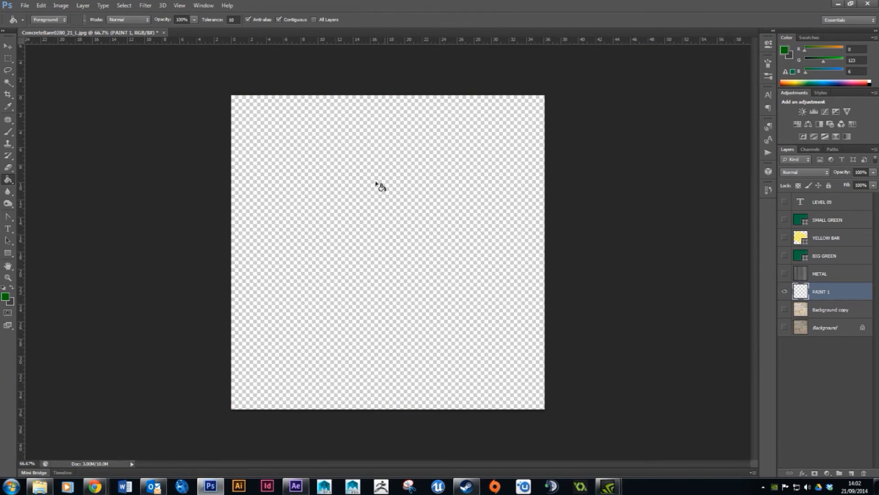
left_click(417, 243)
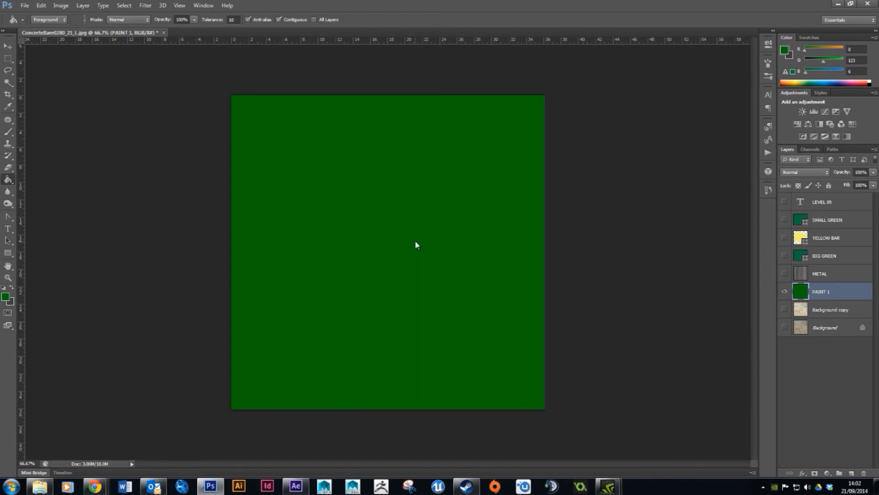
key("ctrl+z")
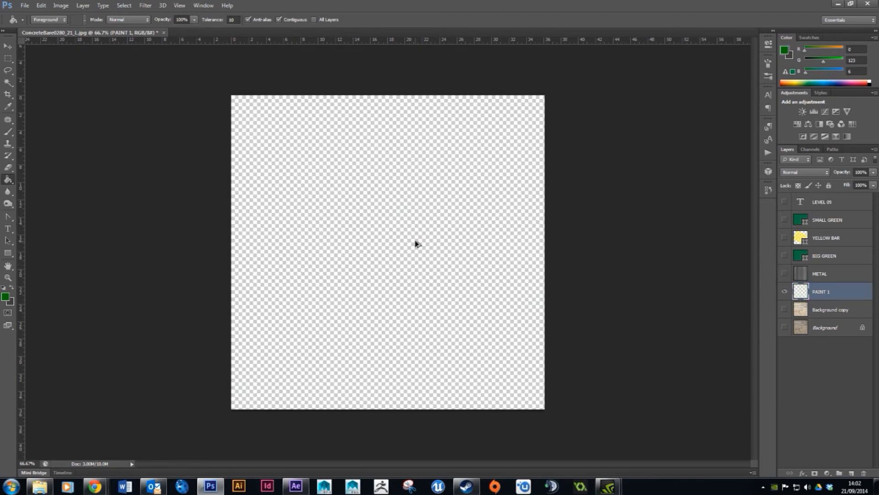
left_click(785, 310)
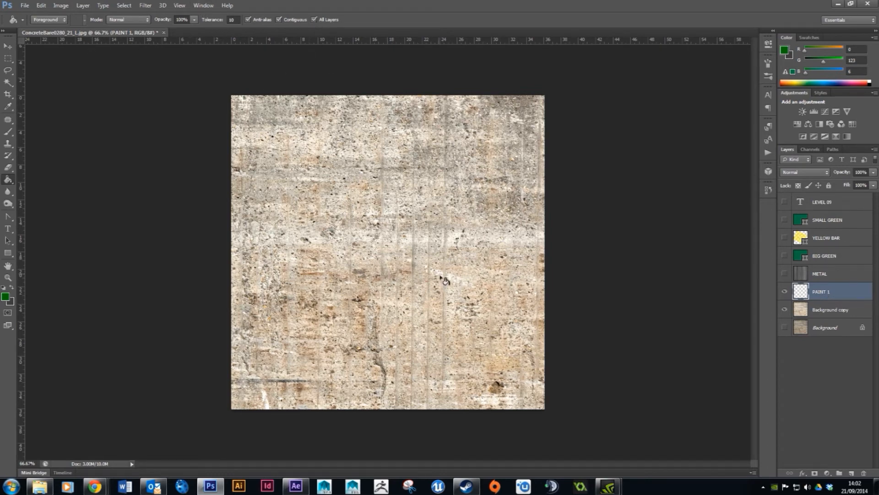
- Try filling several concrete areas with green on PAINT 1 using All Layers, clear the layer, and undo one more test fill
left_click(473, 247)
left_click(451, 274)
left_click(354, 362)
left_click(288, 347)
key("ctrl+a")
key("Delete")
key("ctrl+d")
left_click(311, 138)
key("ctrl+z")
- Set the Paint Bucket tolerance to 30 and fill the concrete's centre, edges and upper corners with green on PAINT 1
left_click(233, 20)
key("Return")
left_click(471, 230)
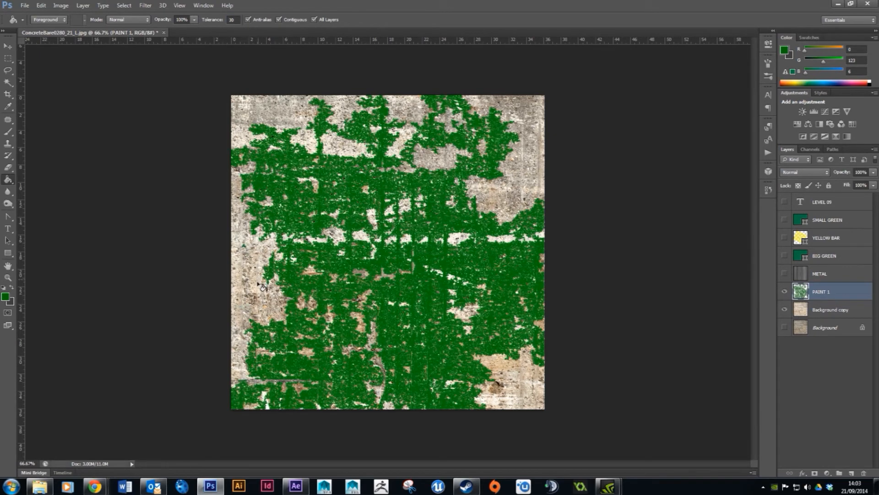
left_click(271, 251)
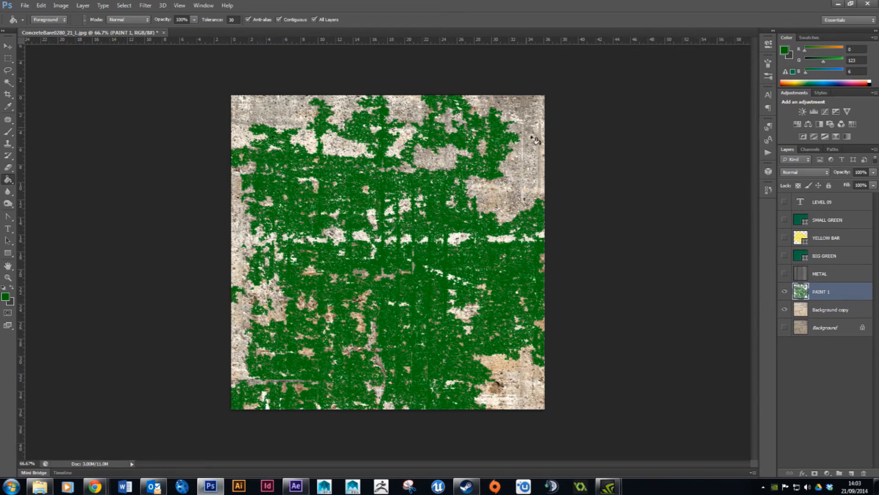
left_click(489, 195)
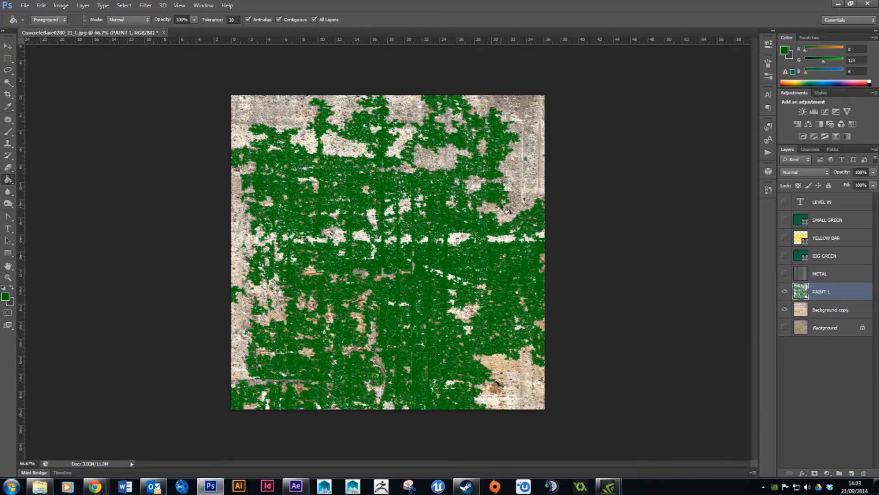
left_click(532, 185)
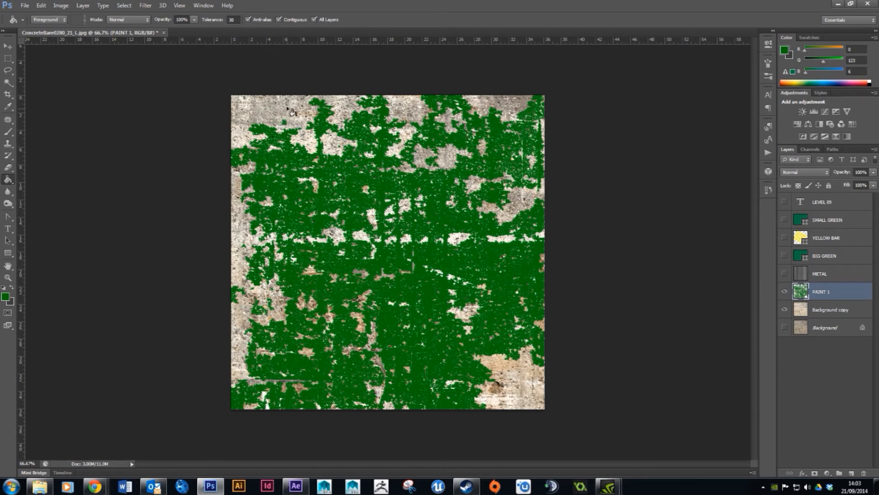
left_click(255, 112)
left_click(307, 124)
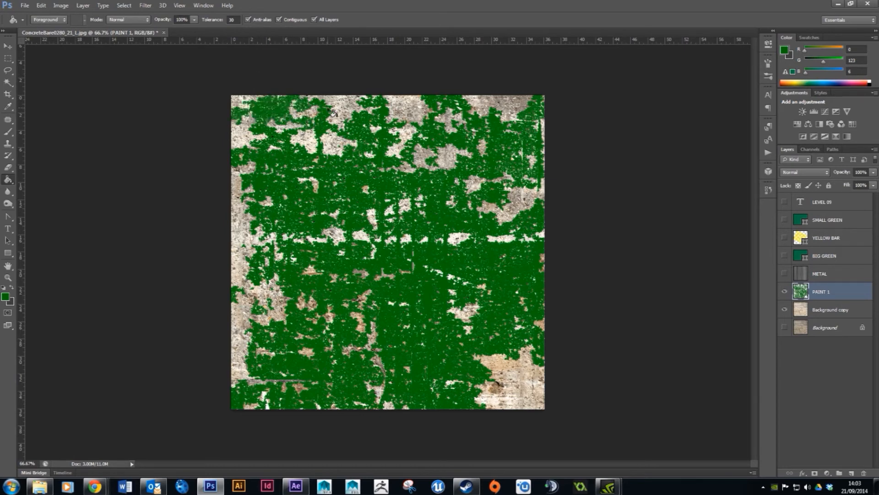
- Clear all green paint from the PAINT 1 layer and remove the selection
key("ctrl+z")
key("ctrl+a")
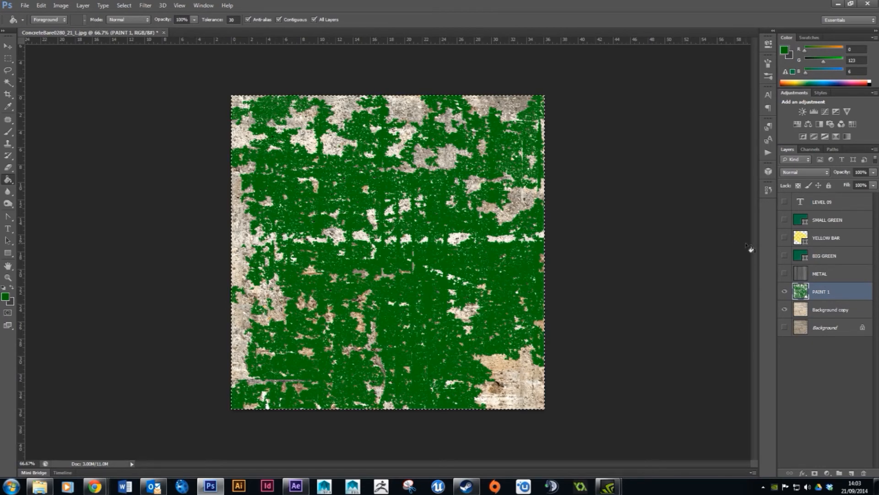
key("Delete")
key("ctrl+d")
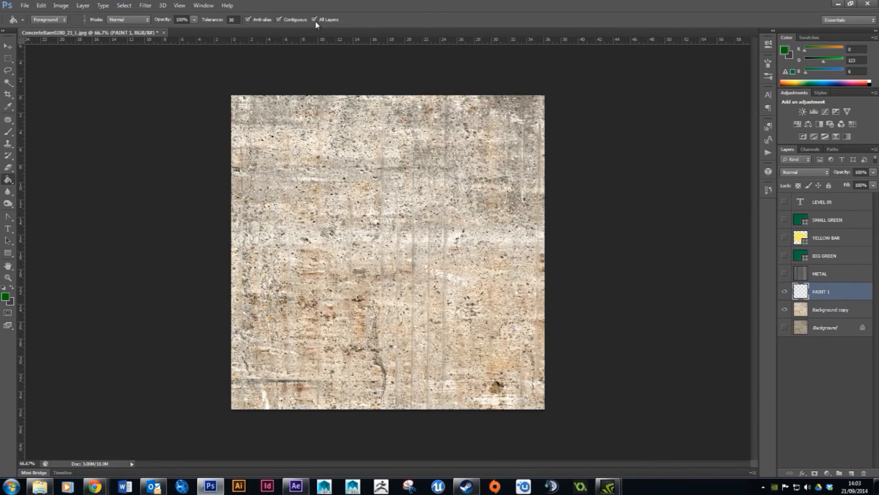
- Set the Paint Bucket tolerance to 40 and fill the concrete's bare areas with green on the PAINT 1 layer, including the upper-left corner
left_click(229, 19)
type("40")
left_click(277, 185)
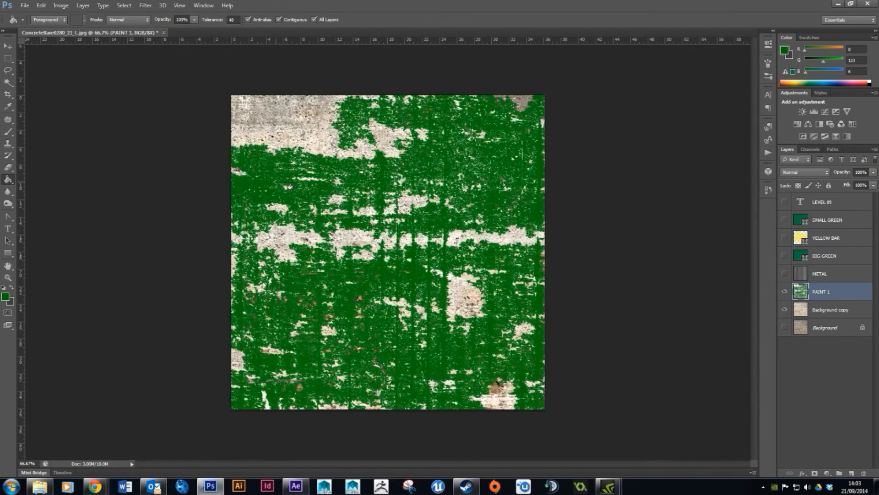
left_click(294, 114)
left_click(286, 241)
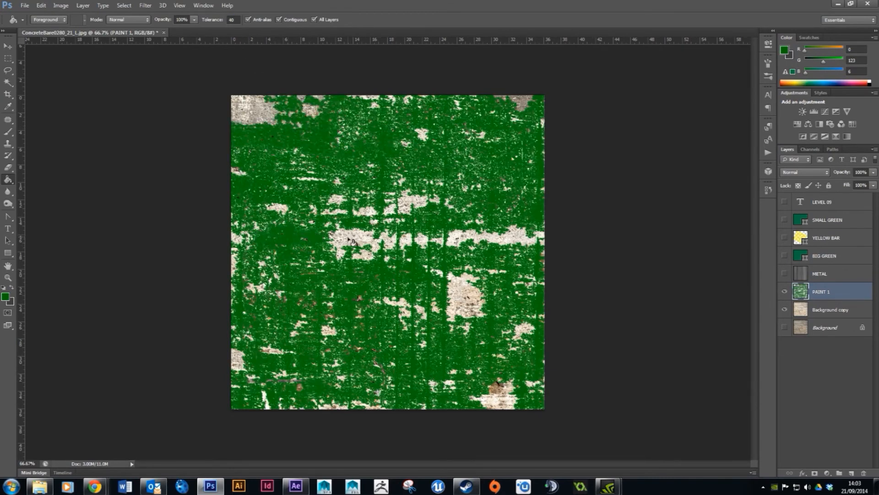
left_click(353, 241)
left_click(407, 240)
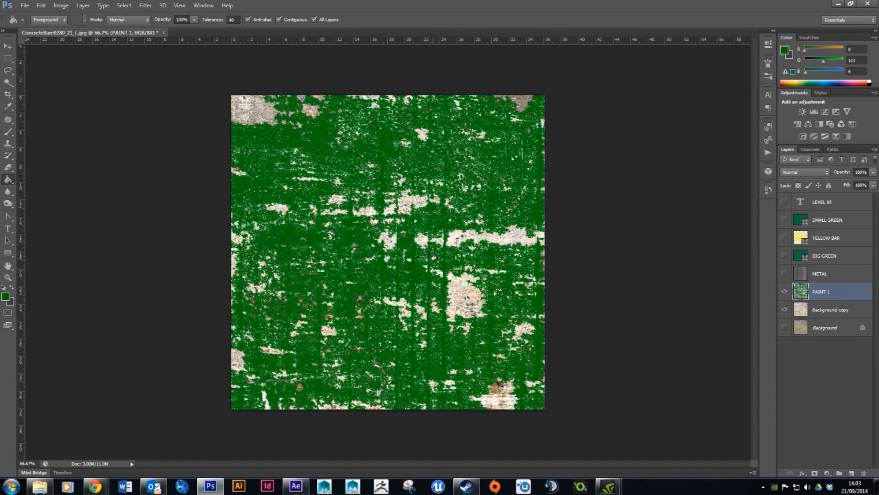
left_click(412, 206)
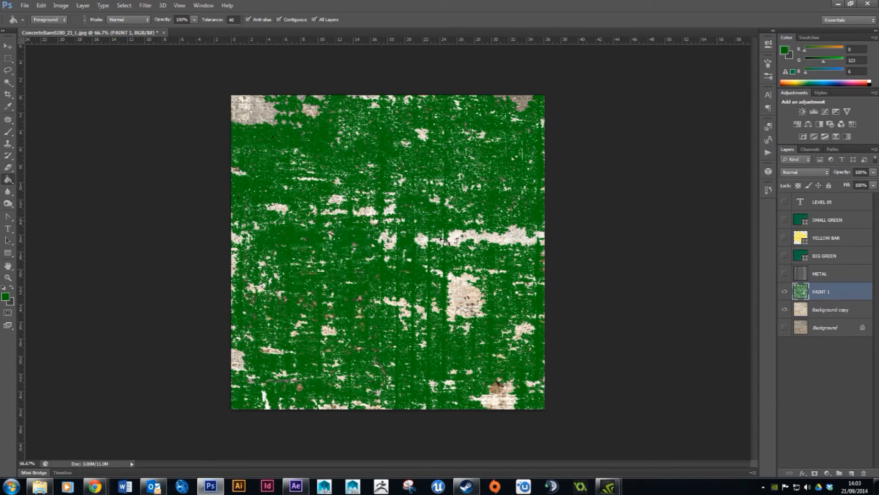
left_click(466, 293)
left_click(474, 239)
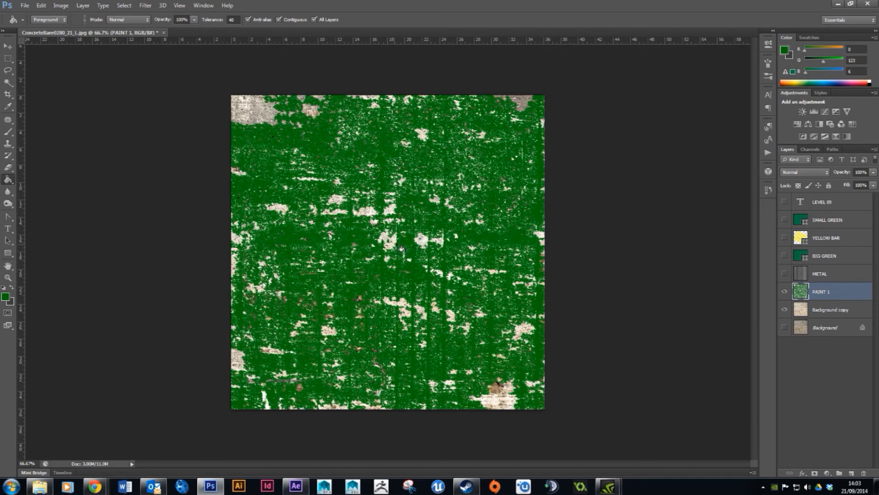
left_click(422, 241)
left_click(387, 244)
left_click(258, 106)
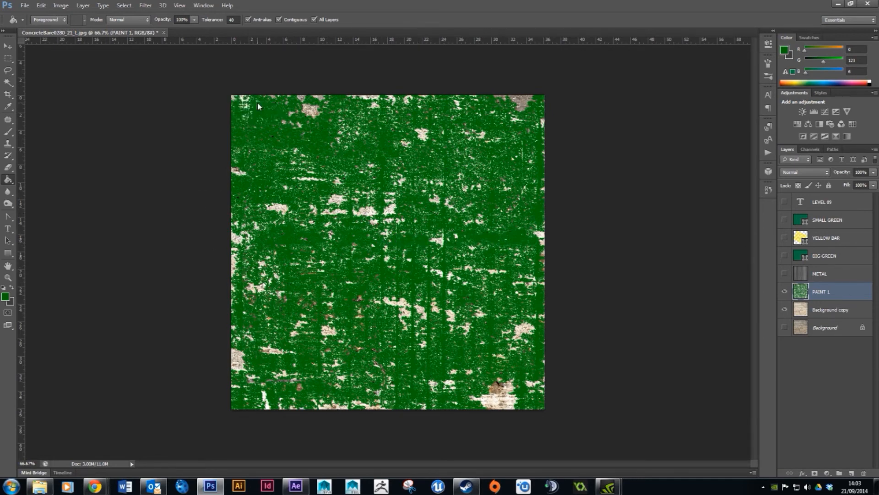
- Hide the PAINT 1 layer and add a new layer above it named PAINT 2
left_click(785, 292)
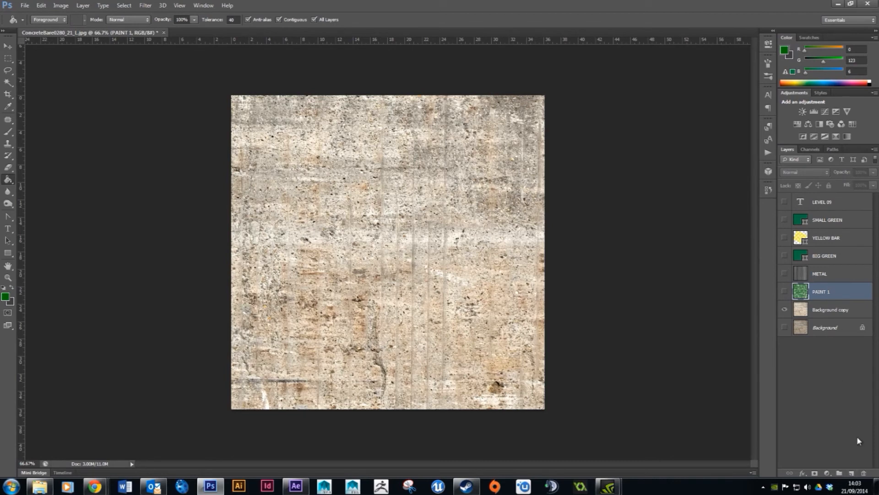
left_click(853, 473)
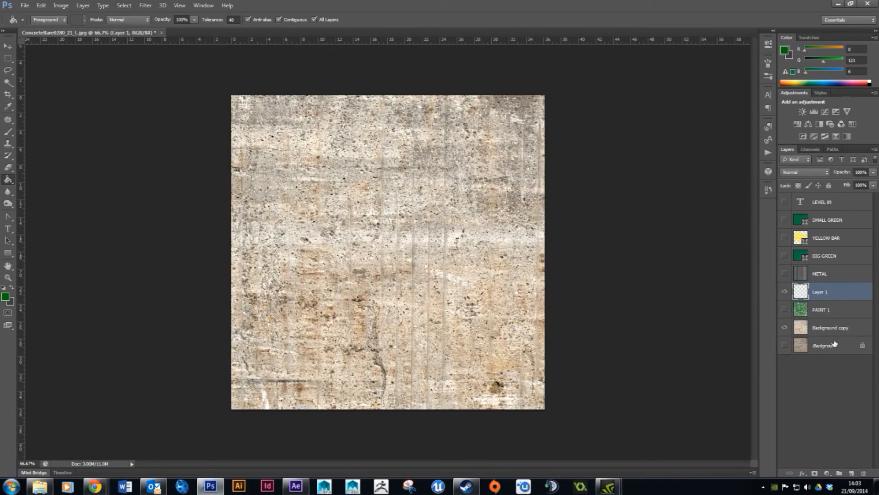
double_click(819, 292)
type("PAINT 2")
key("Return")
- Set the foreground colour to the dark yellow d1c500
left_click(6, 296)
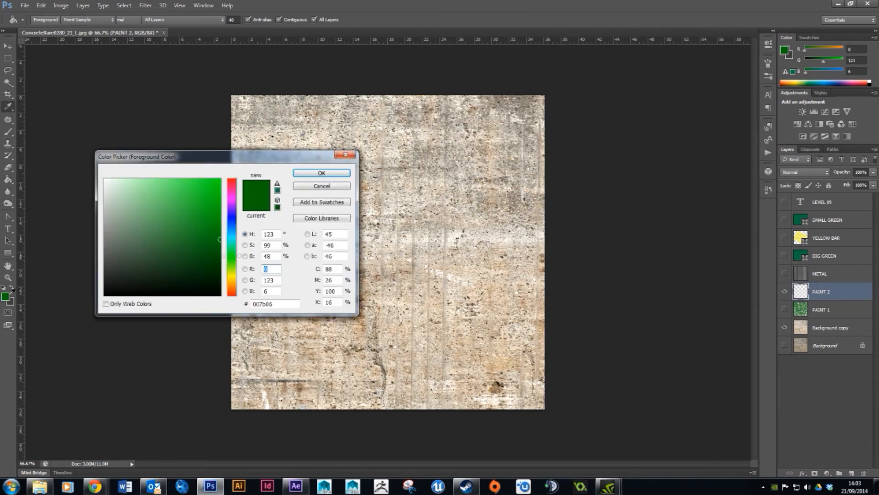
left_click_drag(235, 260, 233, 277)
left_click_drag(220, 188, 220, 200)
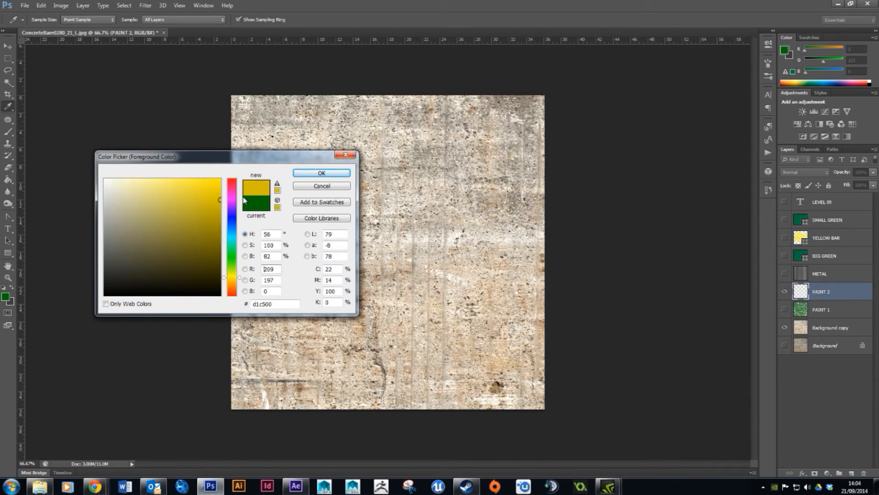
left_click(316, 173)
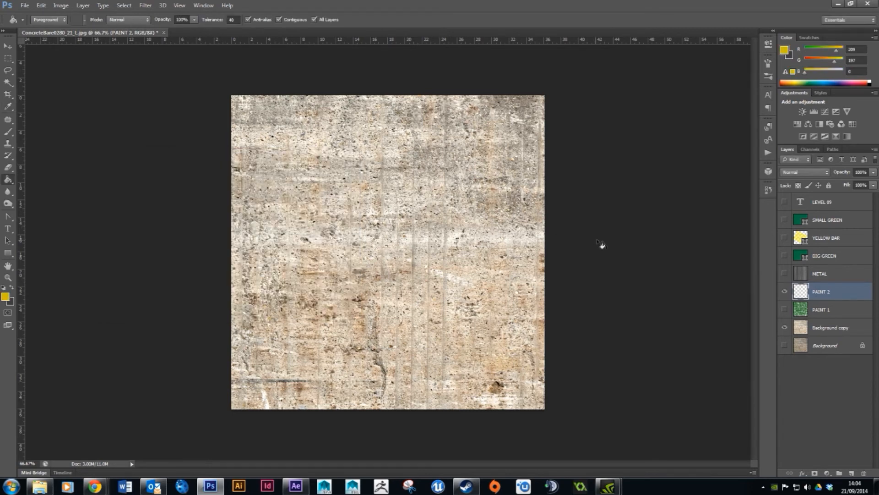
- Set the Paint Bucket tolerance to 35 and fill the concrete's centre, sides and corners with yellow on the PAINT 2 layer
double_click(235, 20)
type("35")
key("Return")
left_click(418, 204)
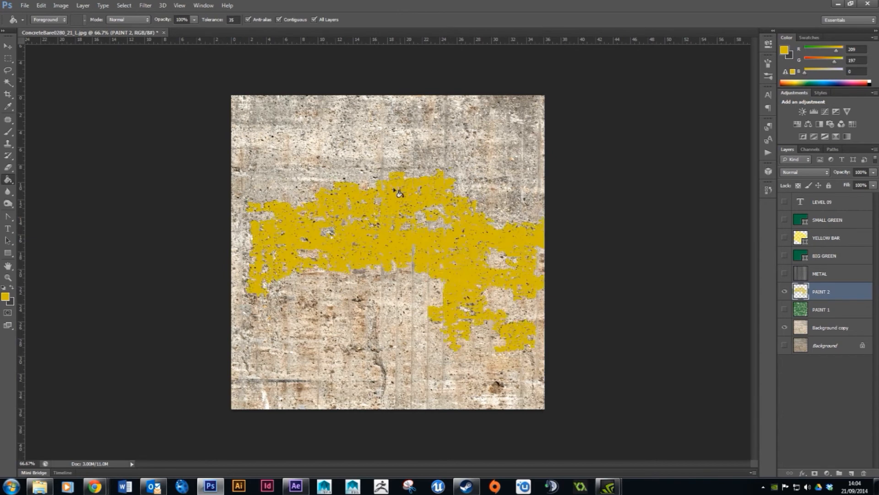
left_click(338, 162)
left_click(366, 312)
left_click(322, 188)
left_click(277, 191)
left_click(325, 181)
left_click(244, 235)
left_click(308, 348)
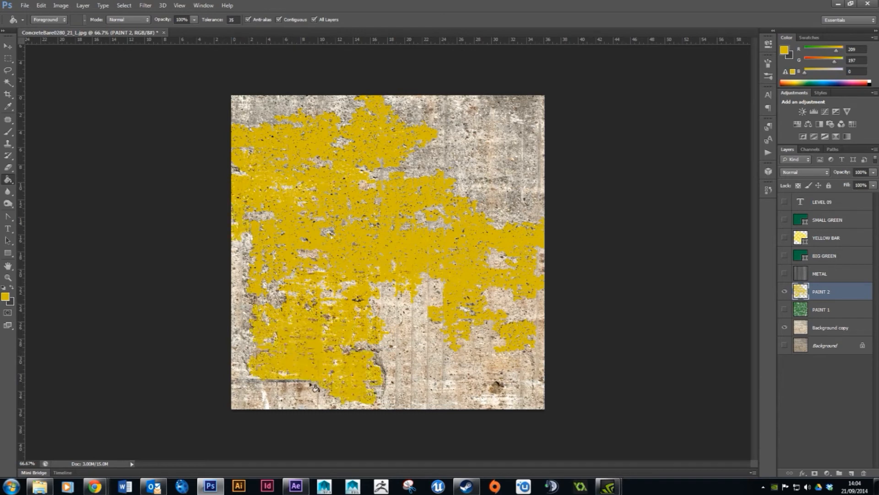
left_click(414, 316)
left_click(399, 356)
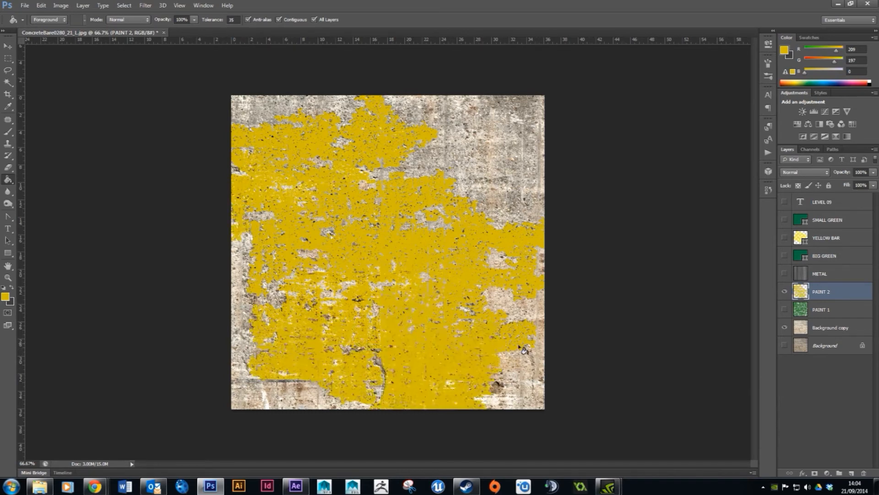
left_click(522, 317)
left_click(473, 156)
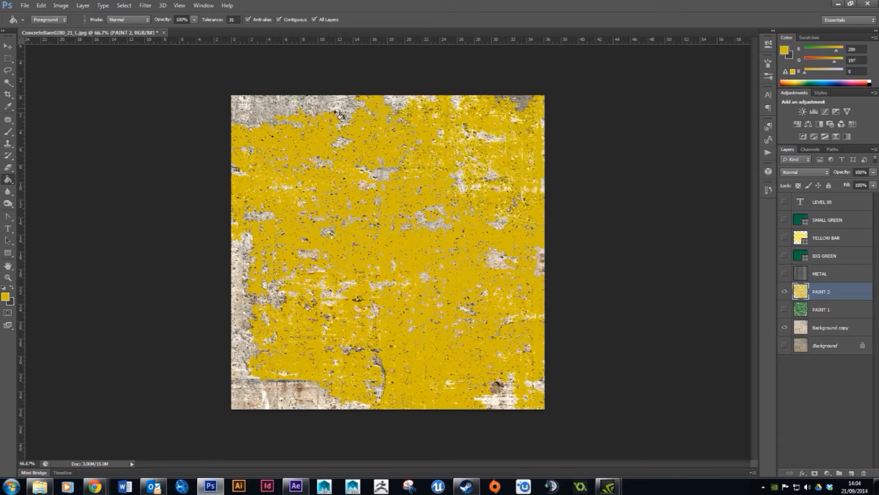
left_click(248, 111)
left_click(278, 111)
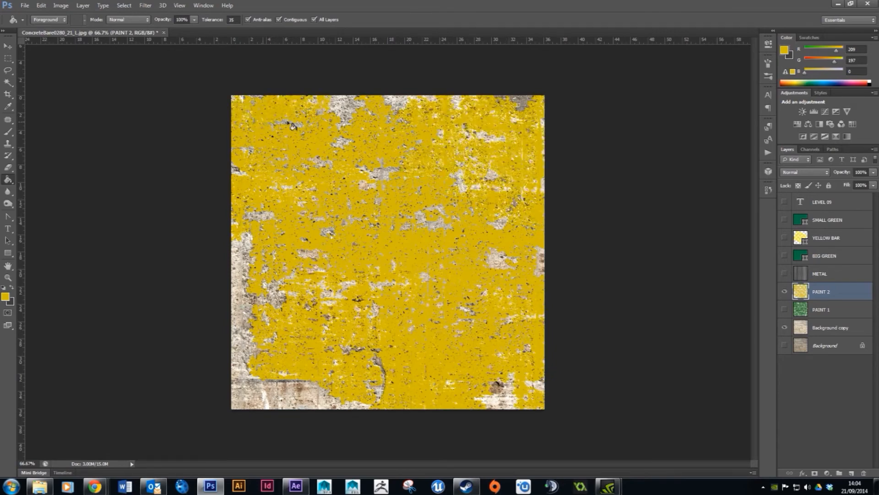
left_click(352, 111)
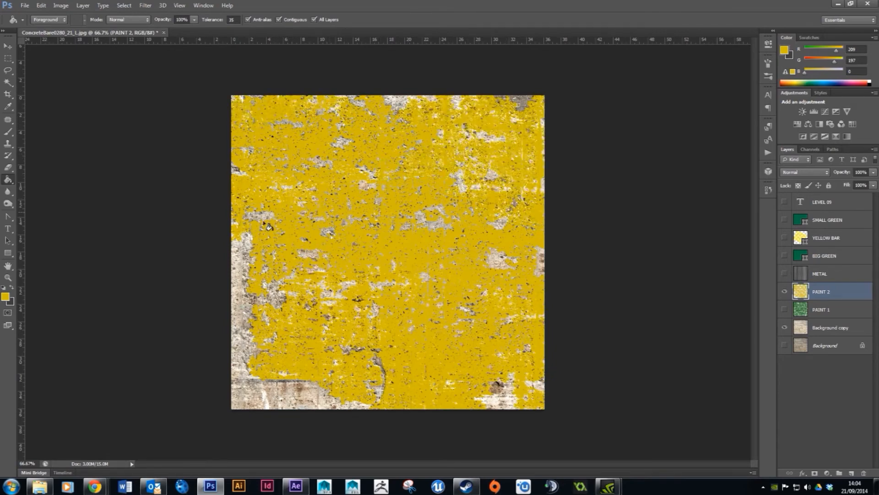
left_click(239, 313)
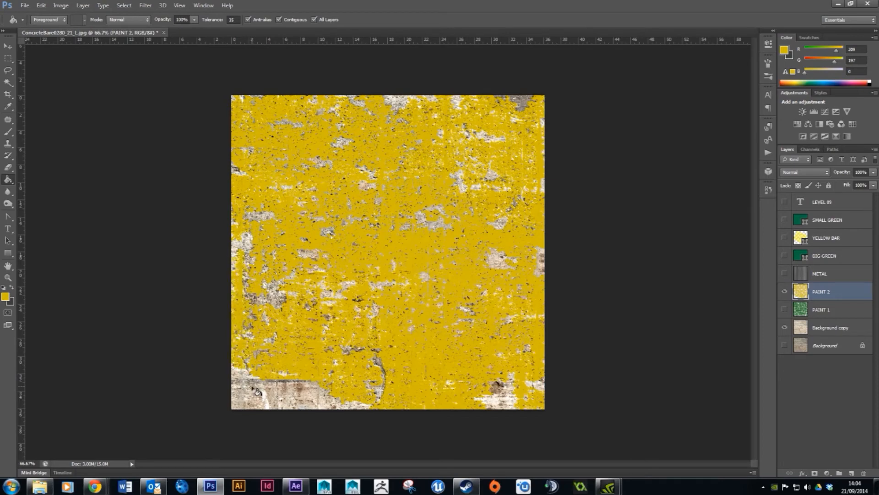
left_click(306, 401)
left_click(251, 403)
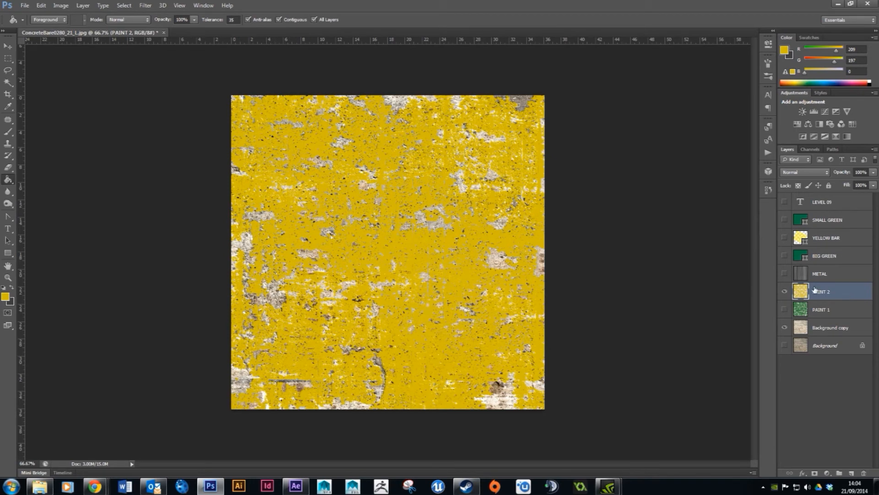
- Add a new layer above the hidden PAINT 2 layer and set the foreground colour to light grey, RGB 206, 206, 206
left_click(785, 292)
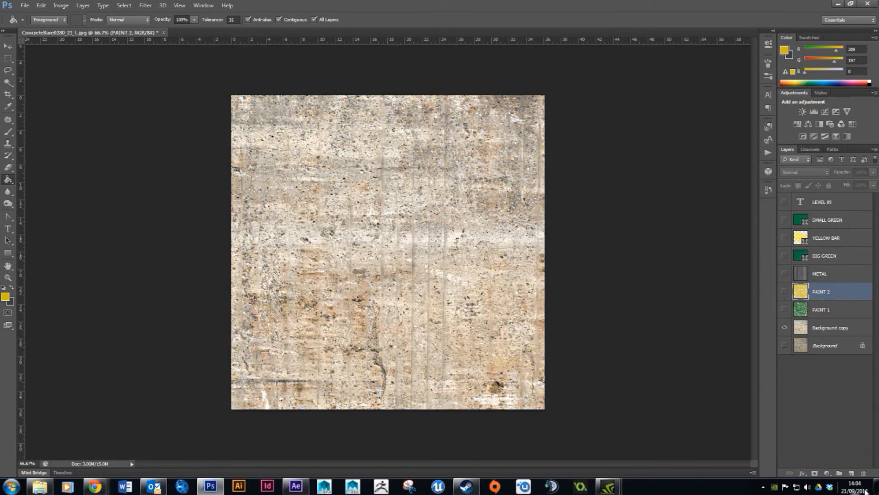
left_click(852, 472)
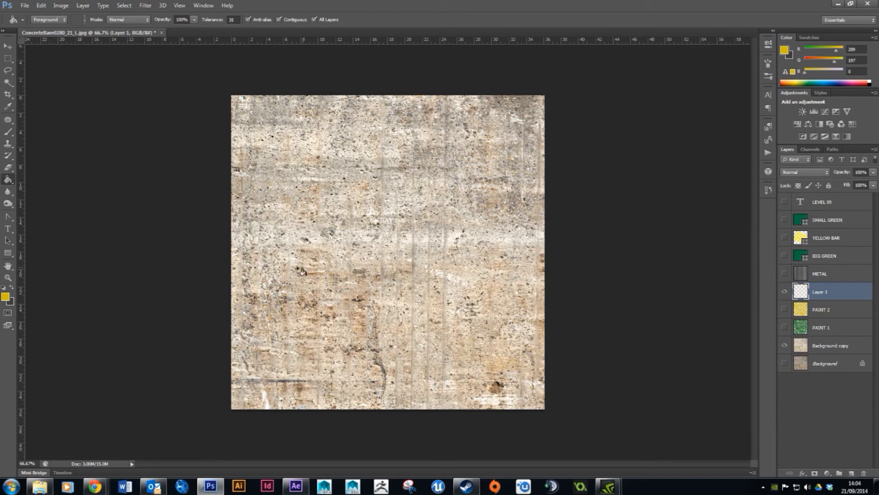
left_click(7, 297)
left_click_drag(137, 212, 105, 200)
key("g")
left_click(322, 172)
- Set the Paint Bucket tolerance to 25 and fill the concrete's centre, lower middle and upper left with light grey on Layer 1
left_click_drag(245, 21, 227, 20)
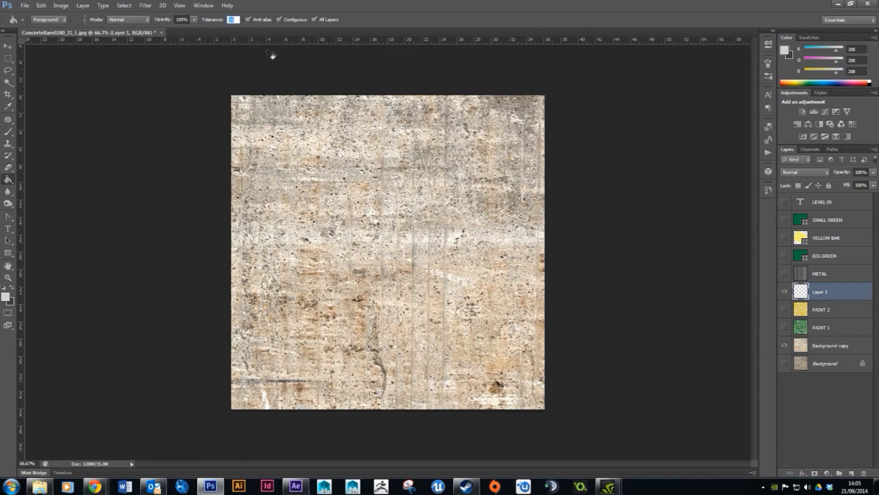
type("25")
left_click(404, 204)
left_click(397, 179)
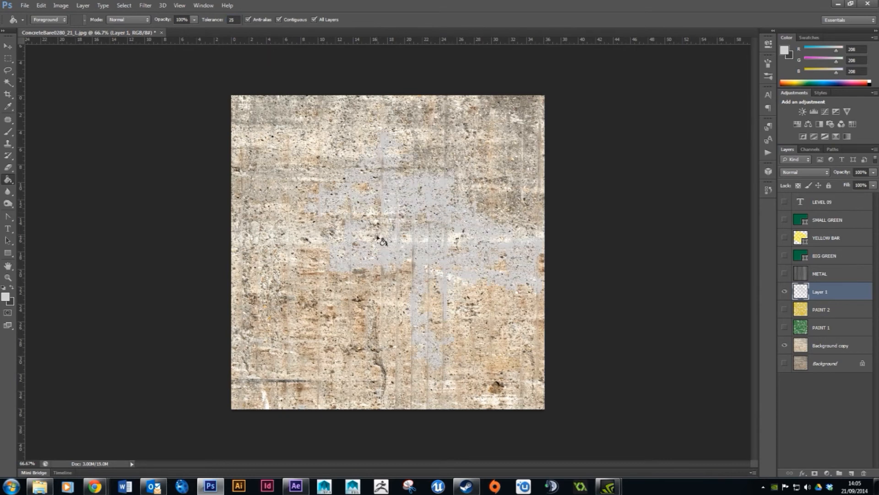
left_click(298, 235)
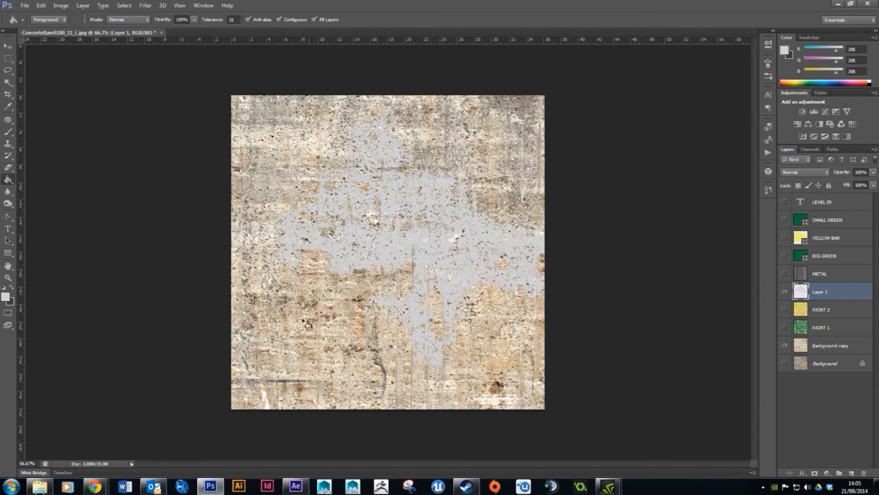
left_click(350, 299)
left_click(287, 162)
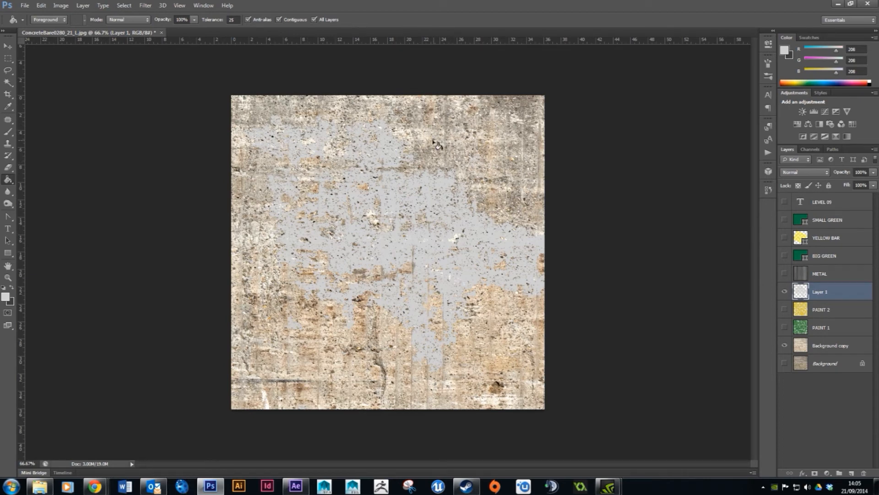
- Raise the Paint Bucket tolerance to 30 and fill the concrete's upper right, upper-left corner, lower half and left side with light grey
left_click(230, 20)
type("8")
key("Return")
left_click(494, 140)
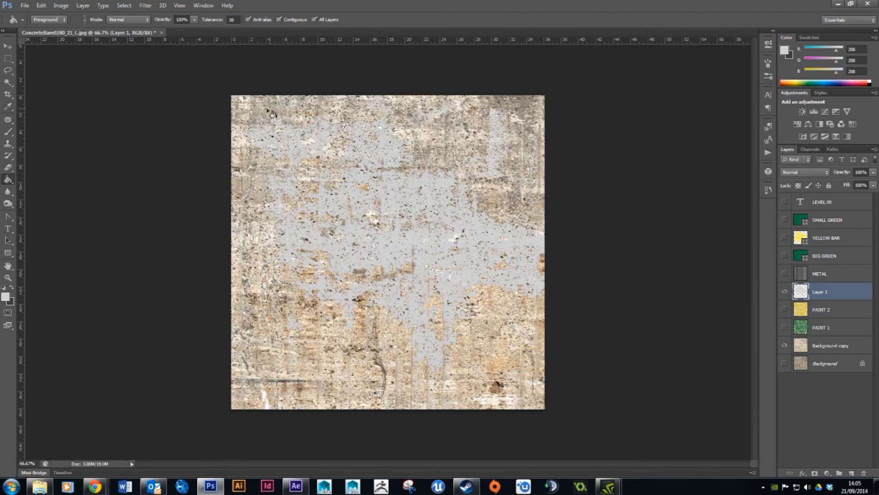
left_click(258, 117)
left_click(320, 339)
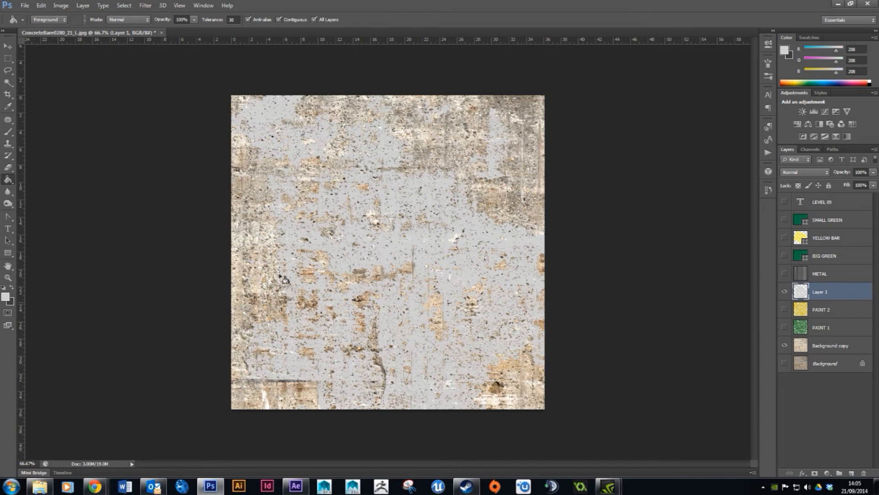
left_click(256, 207)
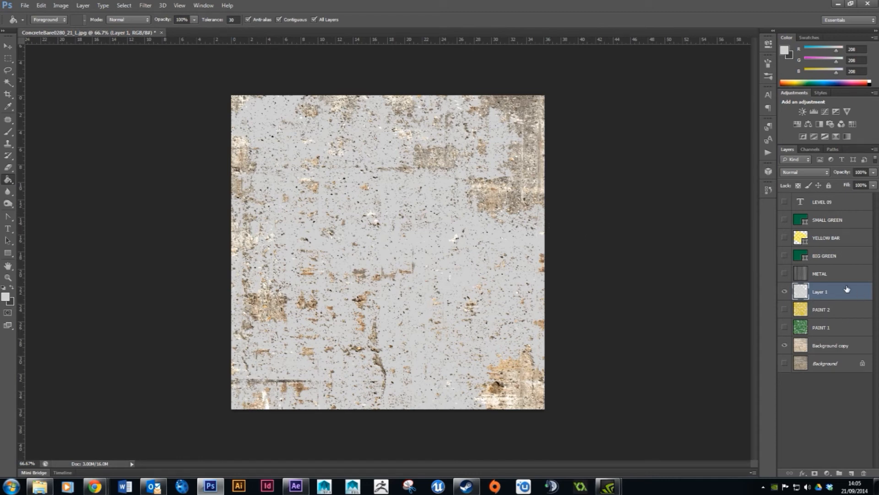
- Hide Layer 1 and move it together with PAINT 2 and PAINT 1 above the LEVEL 09 layer
left_click(785, 292)
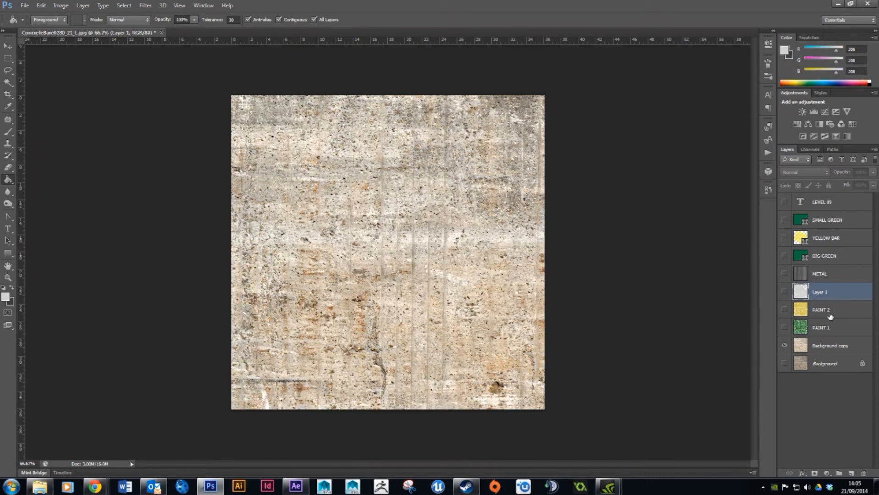
left_click(830, 329, "shift")
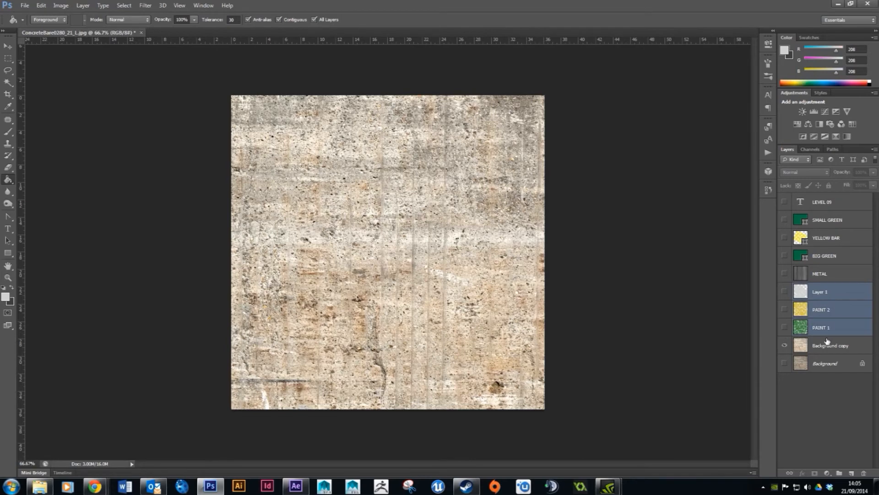
left_click_drag(837, 296, 829, 201)
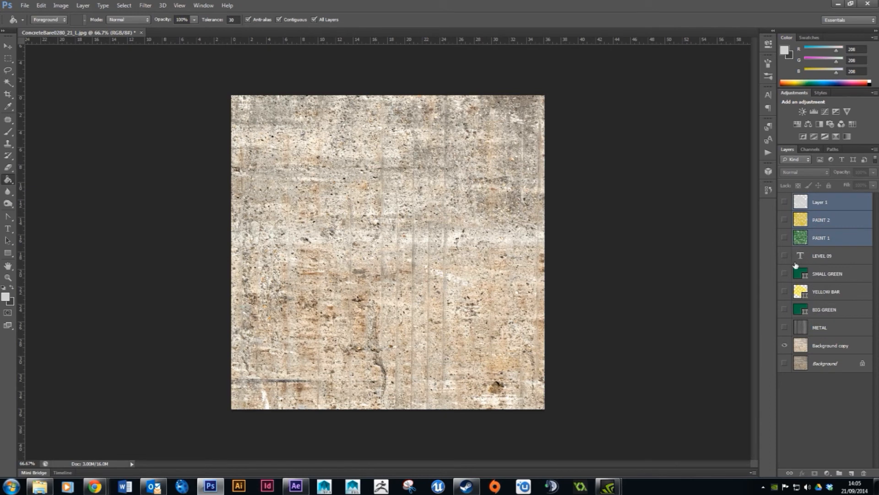
- Select only the PAINT 1 layer and make it visible over the concrete
left_click_drag(786, 259, 786, 304)
left_click_drag(787, 310, 788, 258)
left_click(802, 239)
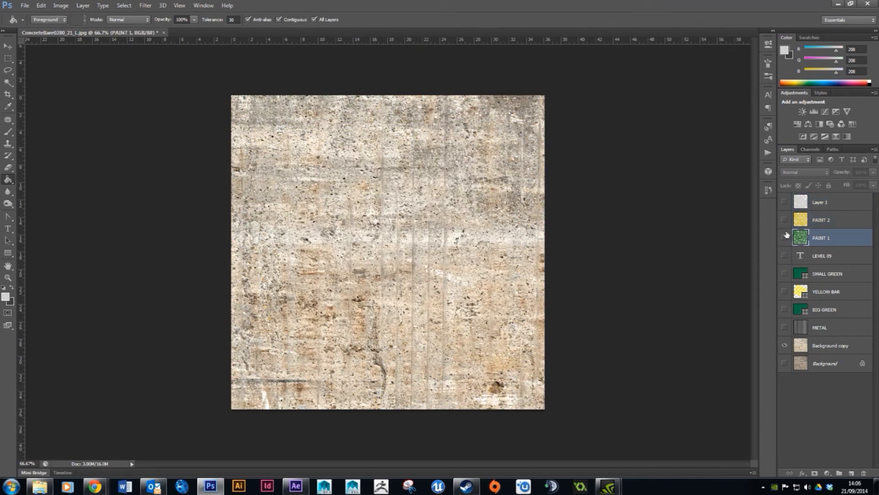
left_click(785, 238)
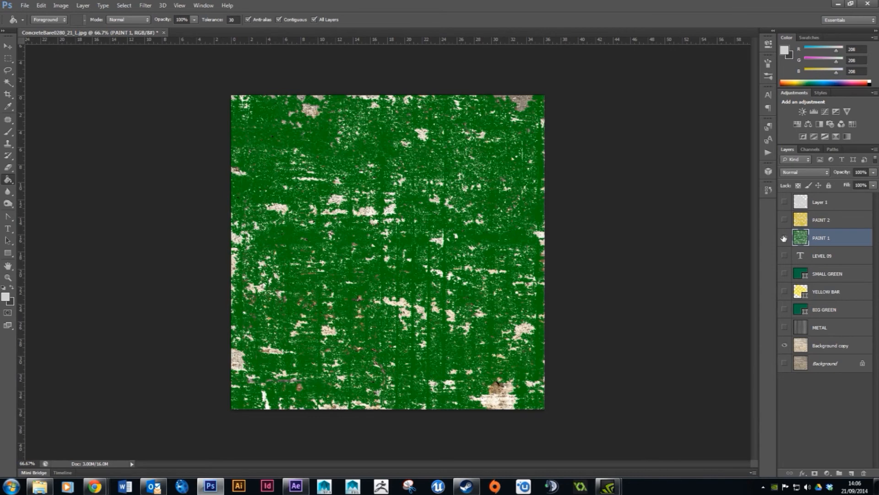
left_click(785, 238)
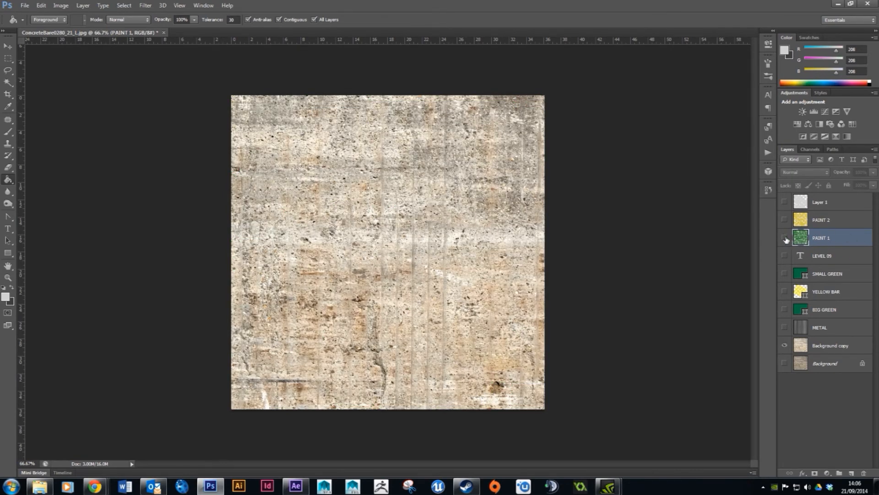
left_click(784, 238)
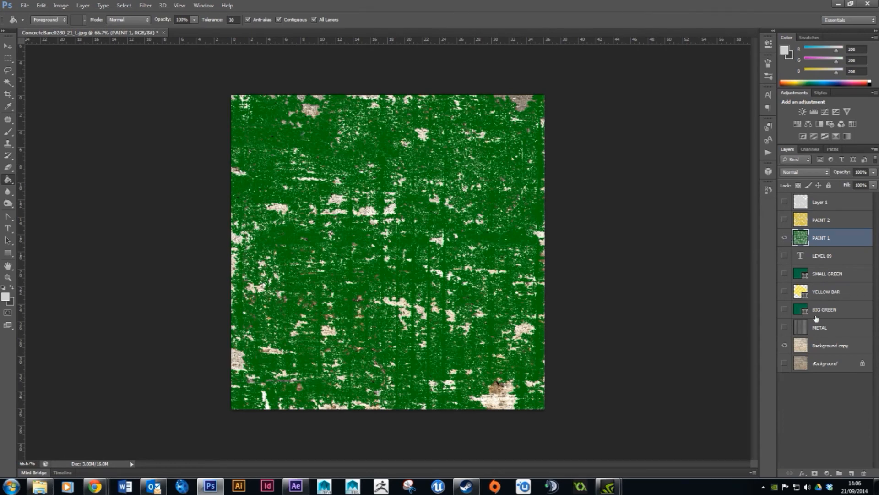
- Compare the BIG GREEN rectangle with the PAINT 1 texture by toggling the visibility of both layers
left_click(785, 310)
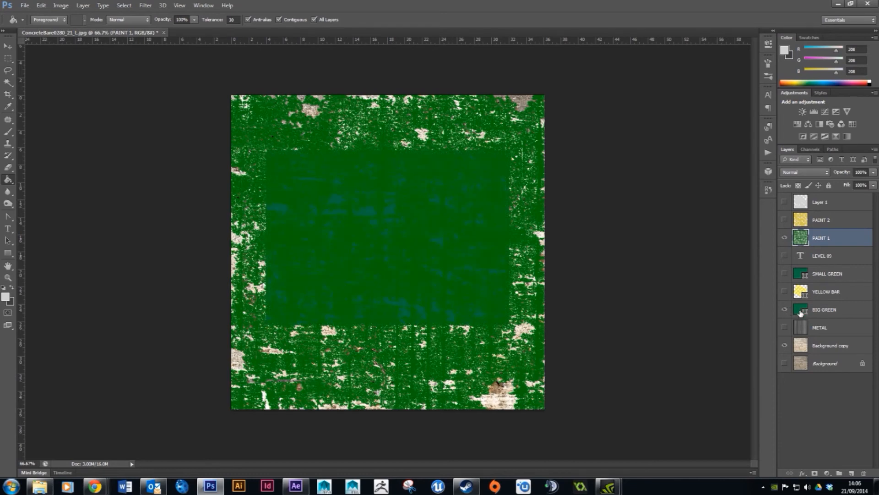
left_click(785, 310)
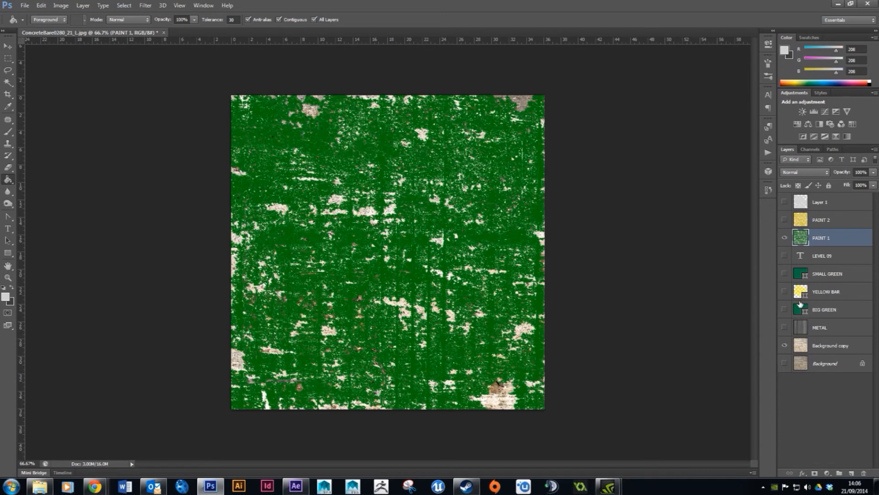
left_click(785, 310)
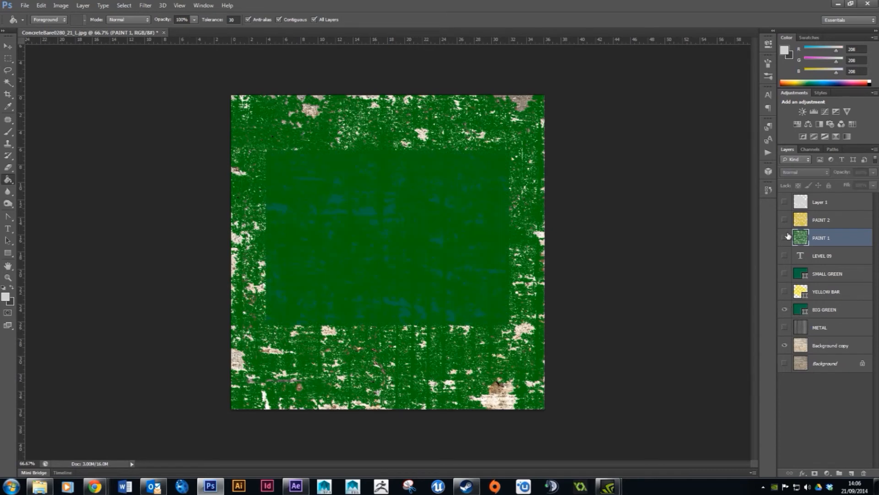
left_click(785, 237)
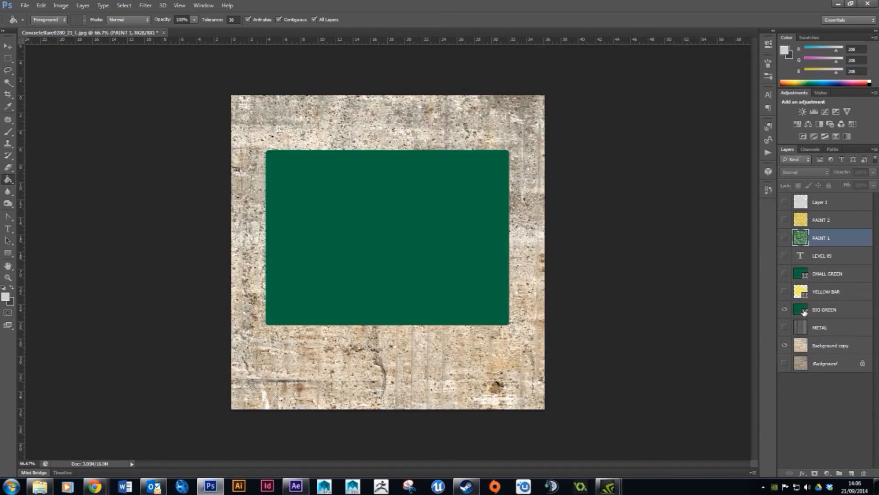
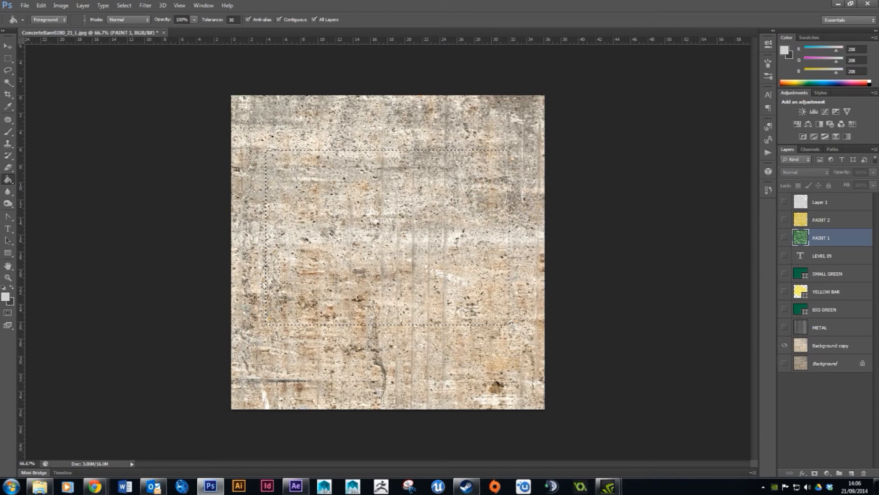
- Show PAINT 1 and undo the deletion of its paint inside the BIG GREEN rectangle, stepping back to before the selection
left_click(785, 238)
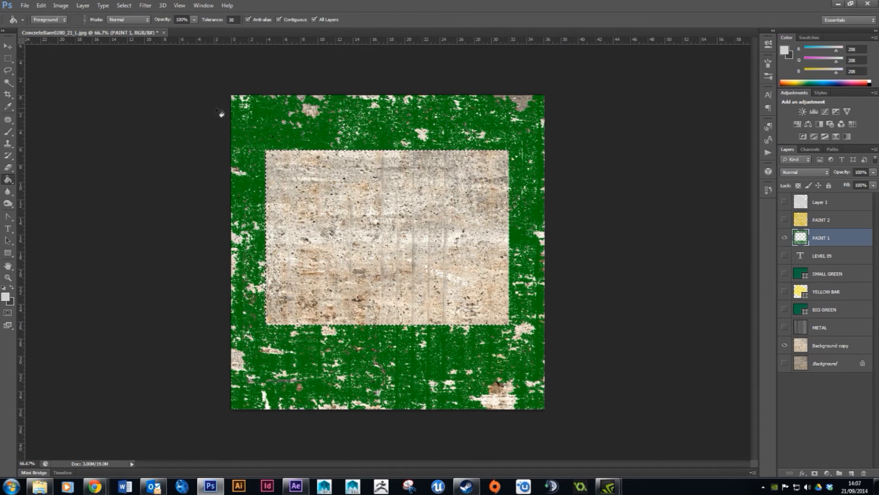
key("ctrl+z")
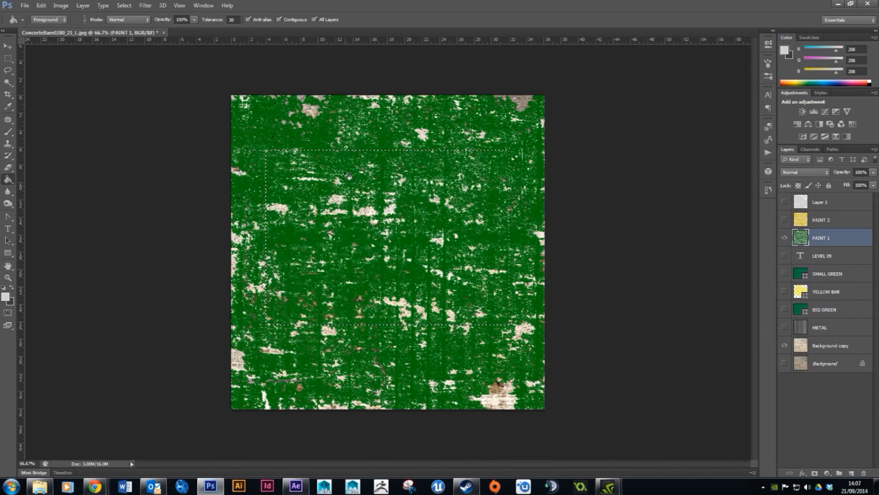
left_click(41, 5)
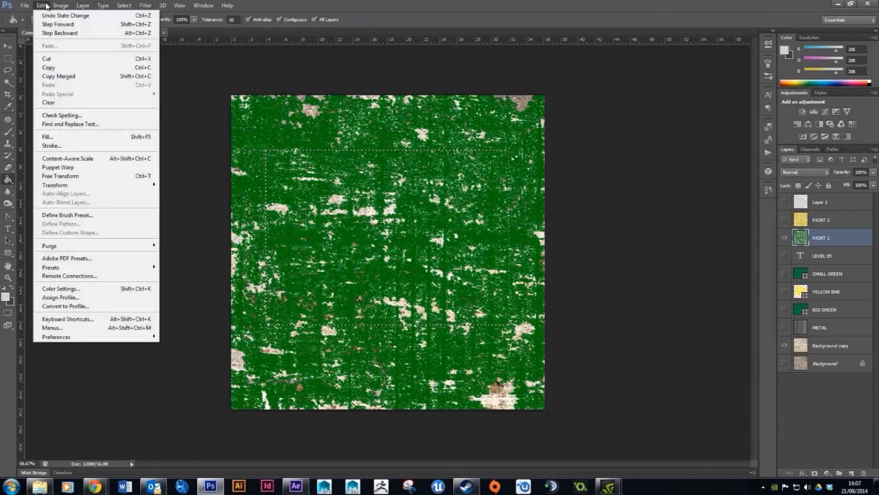
left_click(88, 34)
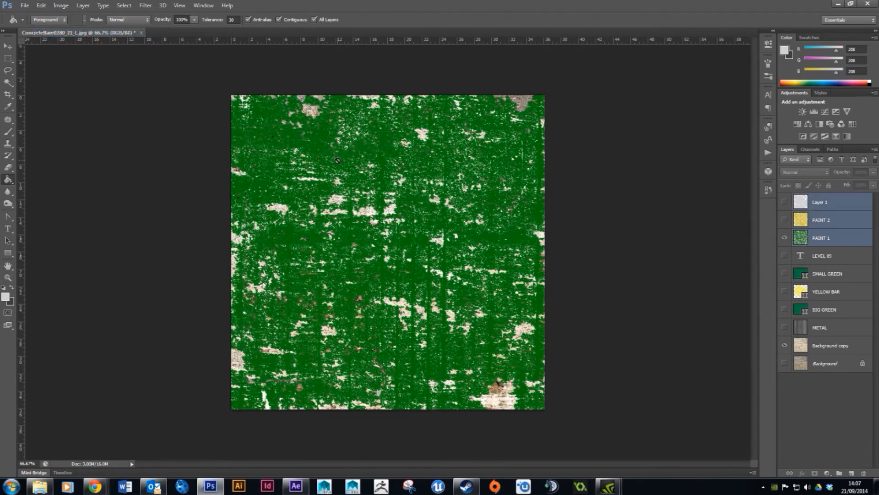
- Load the BIG GREEN rectangle as a selection, invert it, and delete the green paint outside it on PAINT 1
left_click(802, 311, "ctrl")
left_click(838, 240)
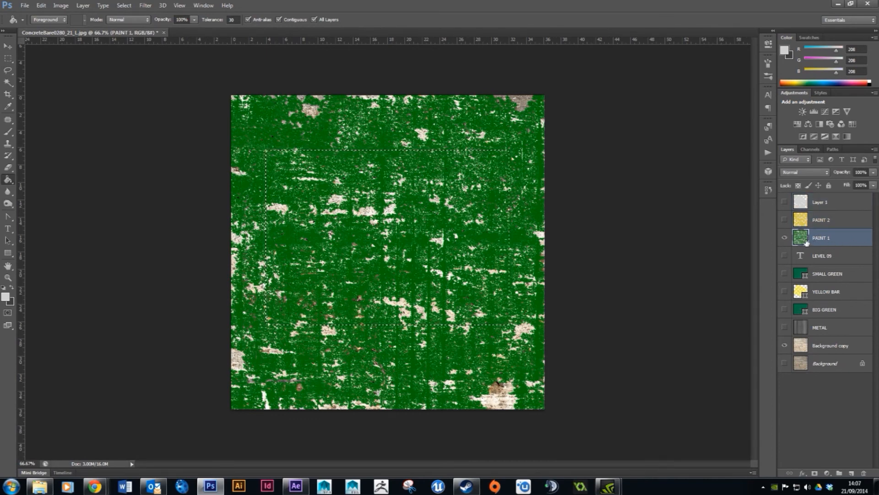
left_click(123, 6)
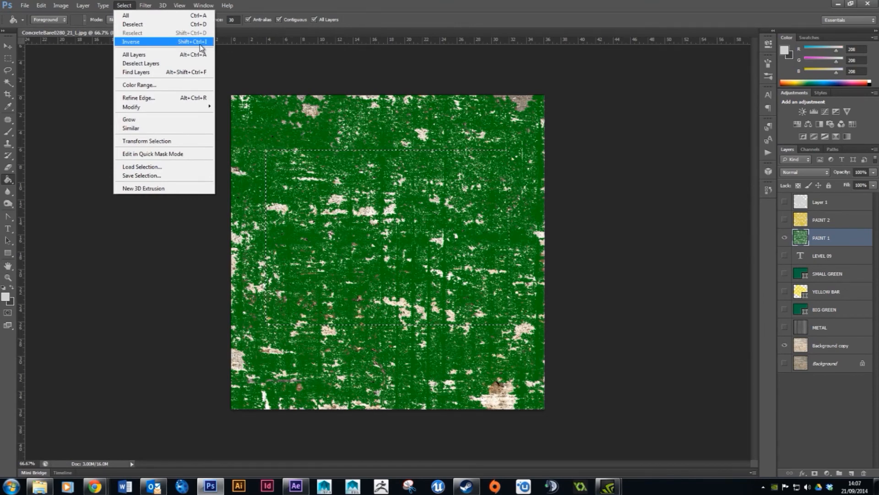
left_click(179, 44)
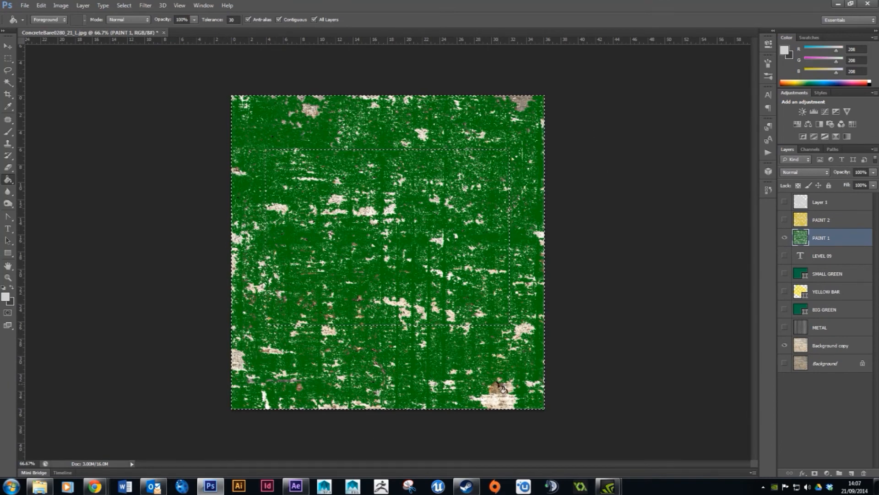
key("Delete")
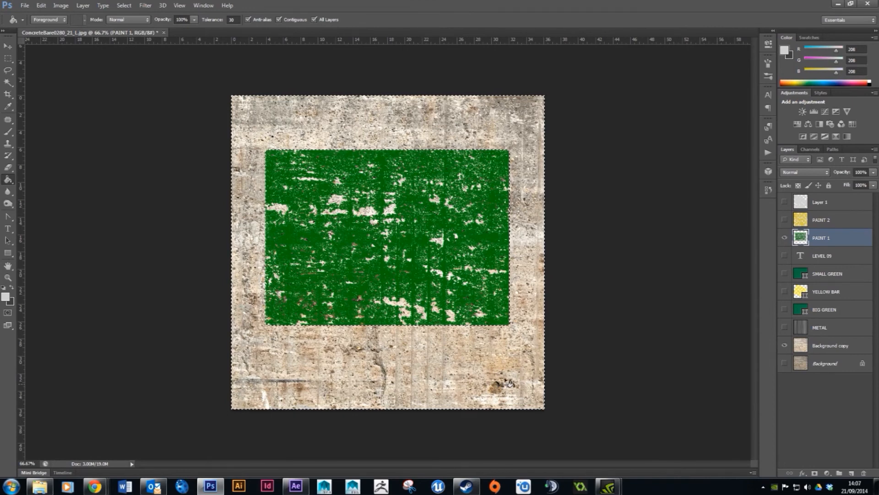
- Show the PAINT 2 layer and delete its yellow paint outside the BIG GREEN rectangle
left_click(785, 220)
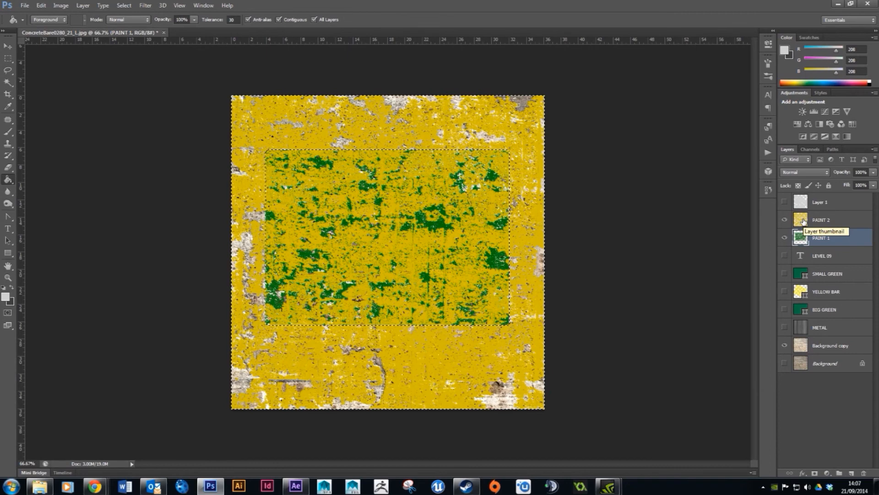
left_click(820, 221)
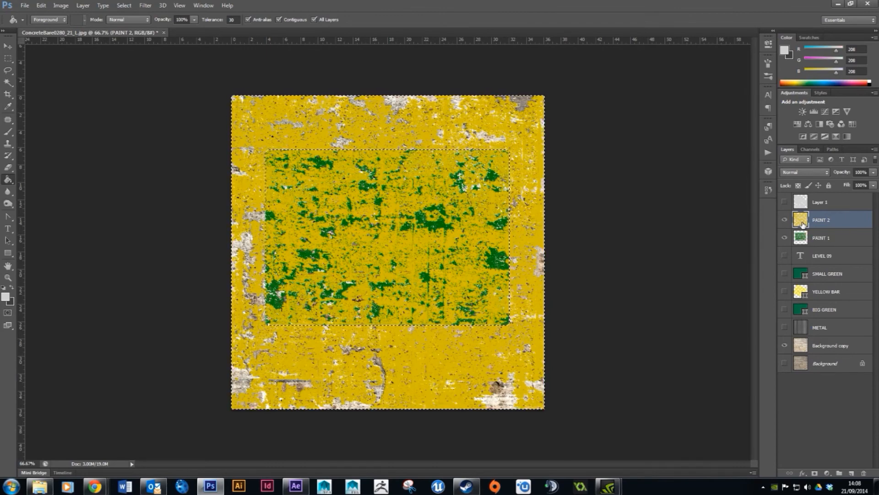
key("Delete")
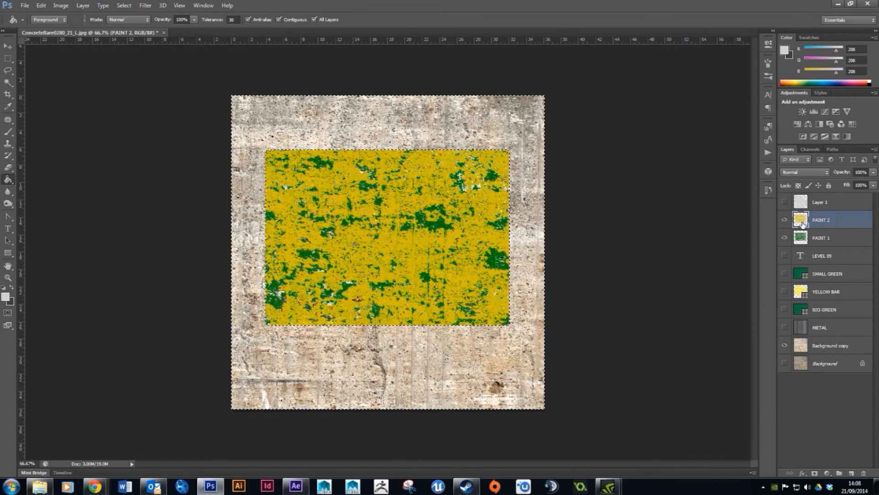
- Show Layer 1, rename it Paint 3, and clear its grey paint outside the BIG GREEN rectangle, leaving nothing selected
left_click(785, 202)
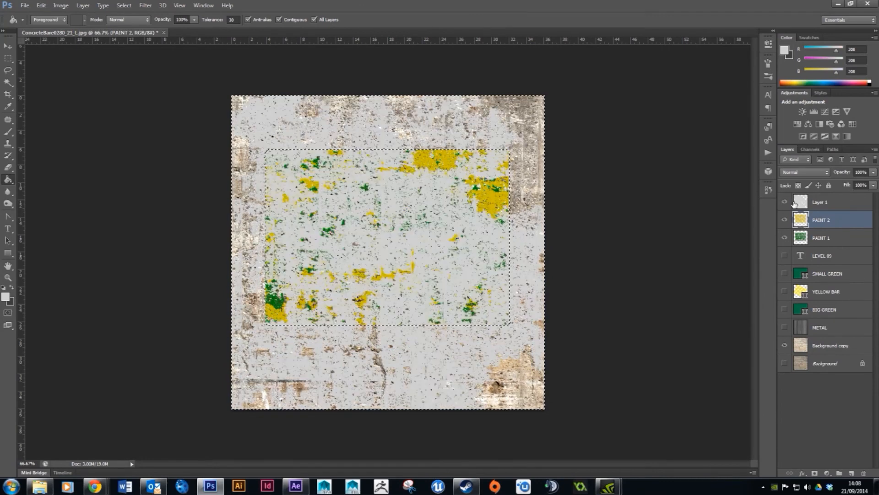
left_click(823, 205)
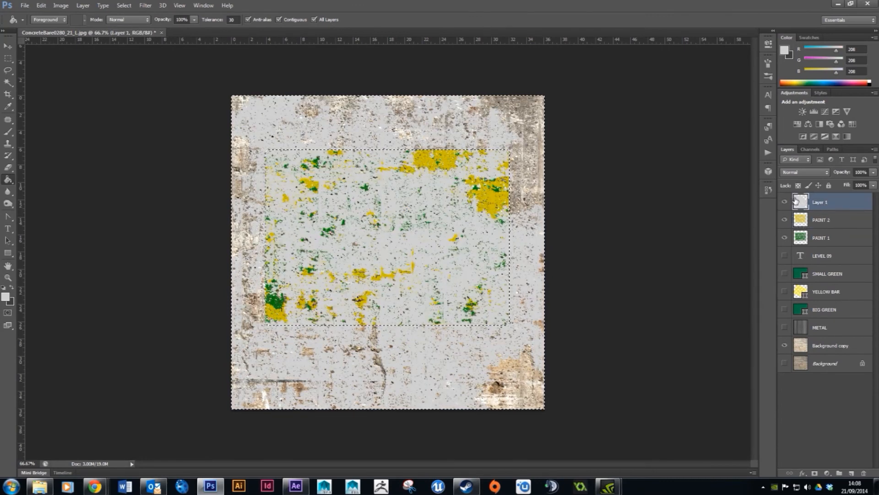
double_click(821, 203)
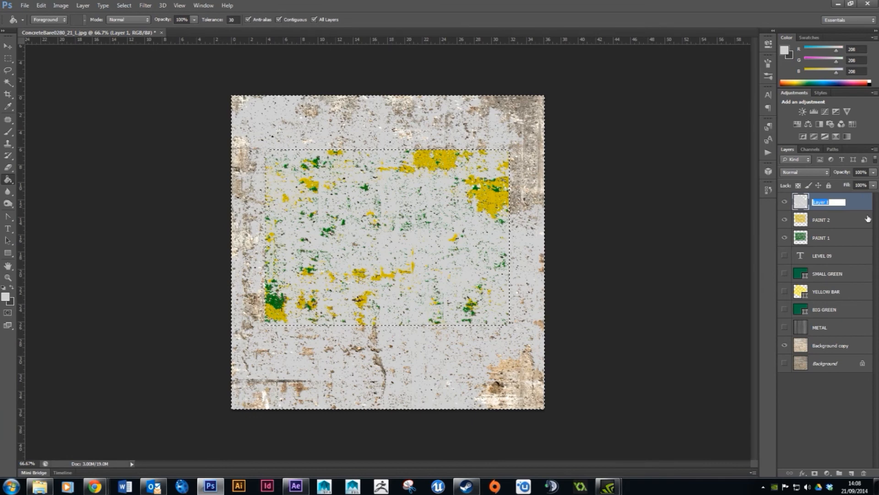
type("Paint 3")
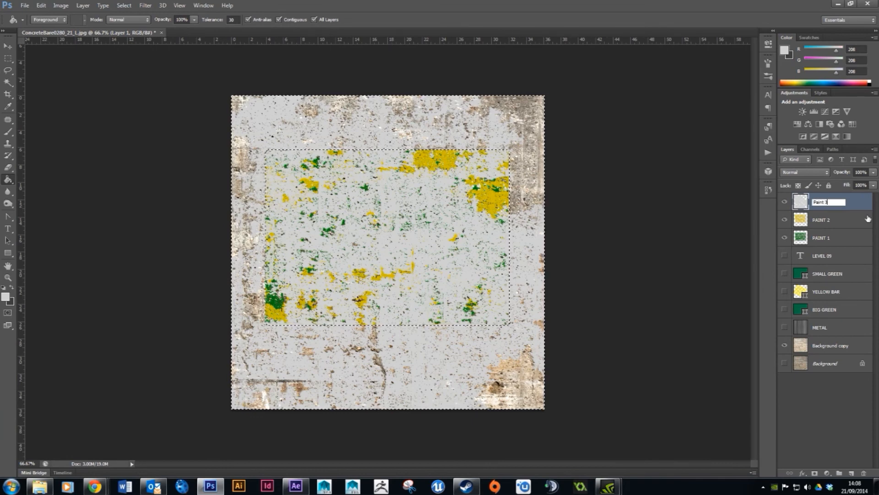
key("Return")
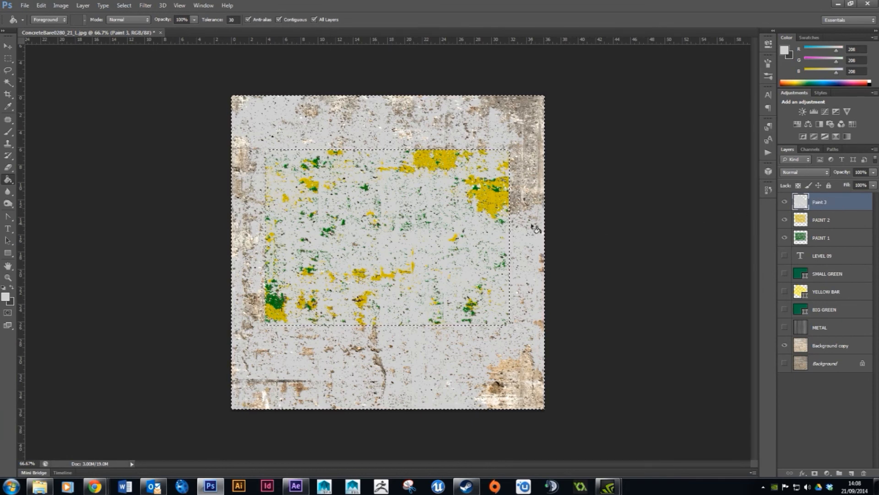
key("ctrl+z")
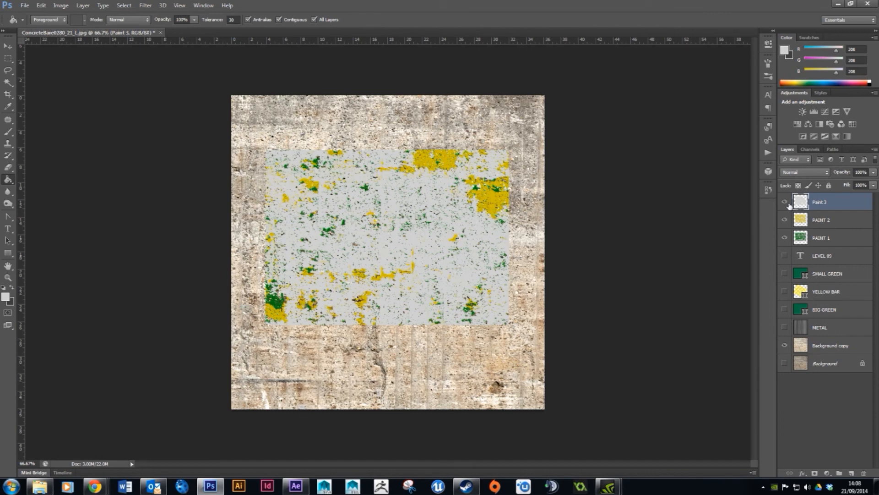
- Make PAINT 2 the active layer and hide Paint 3 and PAINT 1 so only the yellow paint covers the concrete
left_click(822, 221)
left_click(786, 220)
left_click(786, 220)
left_click(785, 202)
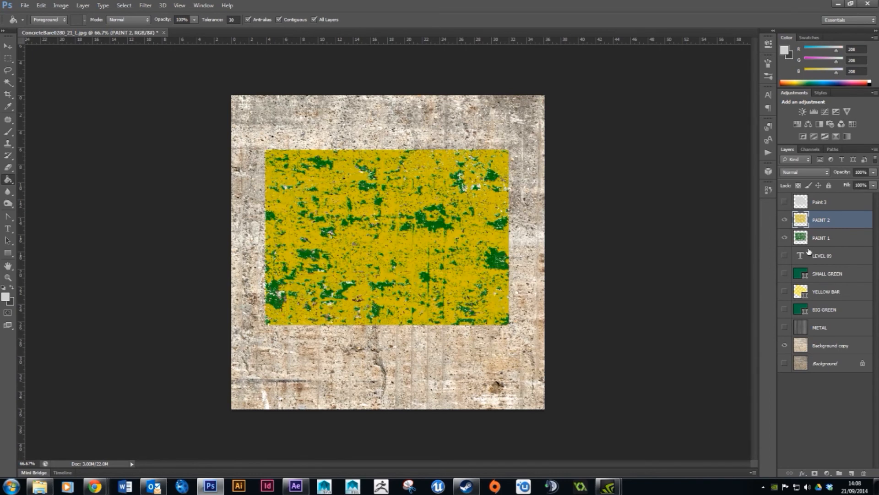
left_click(786, 238)
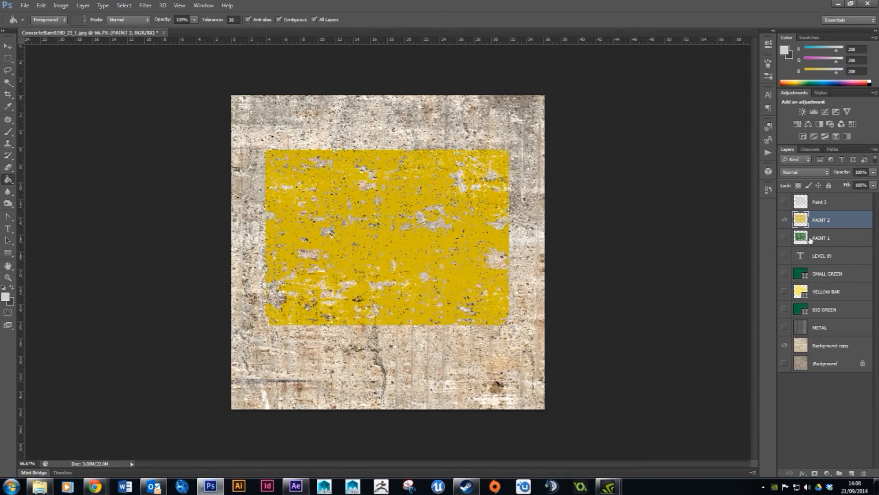
- Cut PAINT 2 into diagonal stripes by deleting everything outside the YELLOW BAR shape's outline, and deselect
left_click(801, 292)
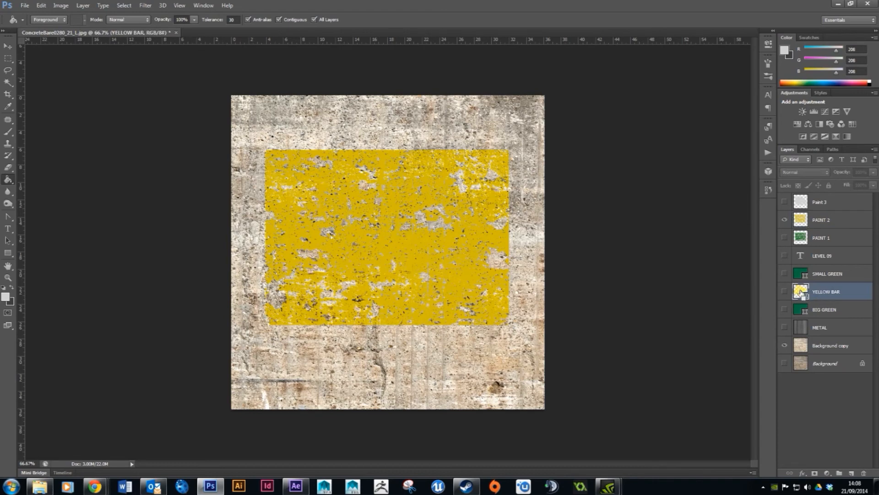
left_click(801, 292, "ctrl")
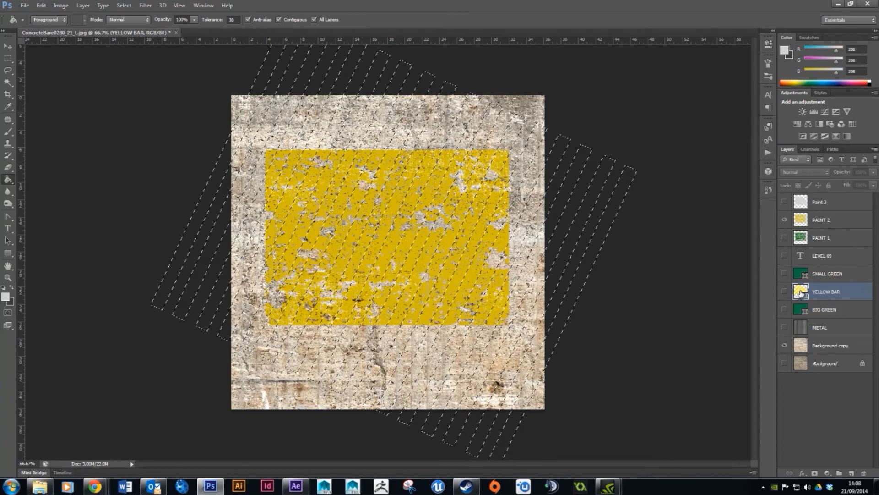
left_click(801, 220)
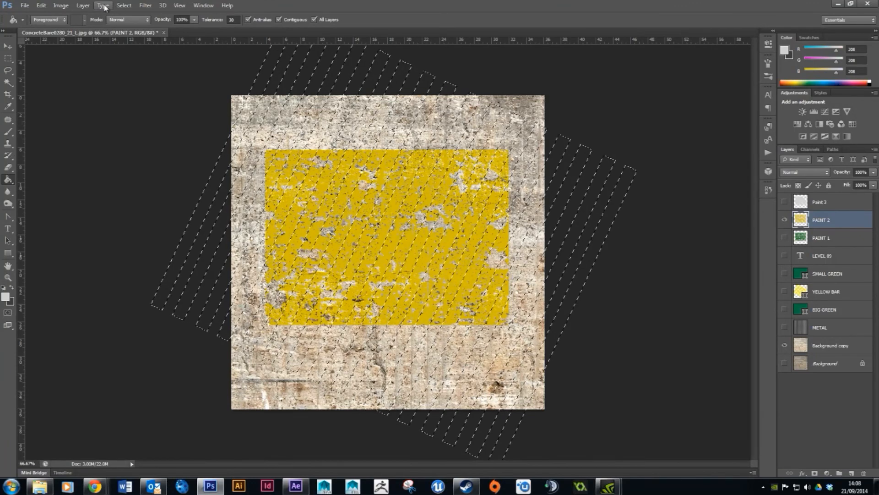
left_click(124, 6)
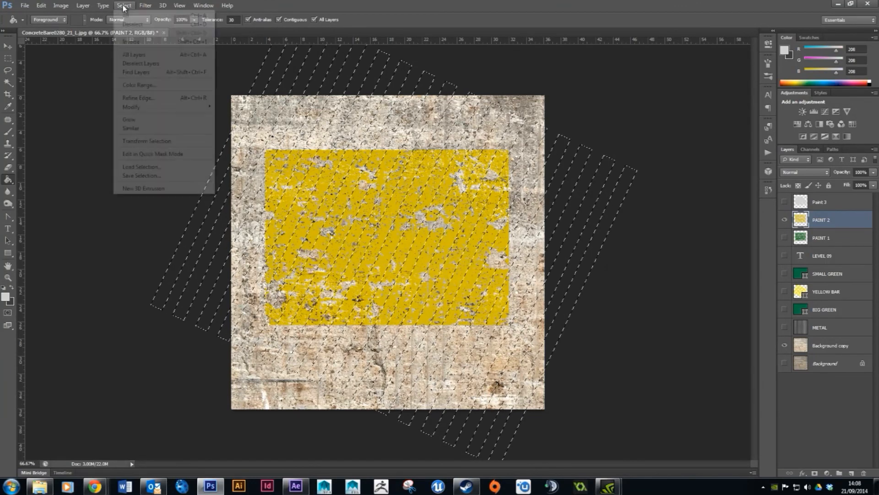
left_click(142, 43)
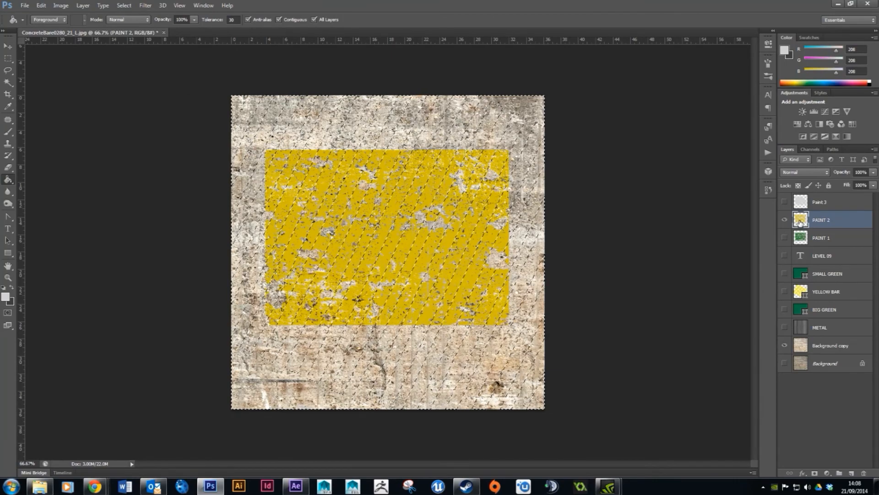
key("Delete")
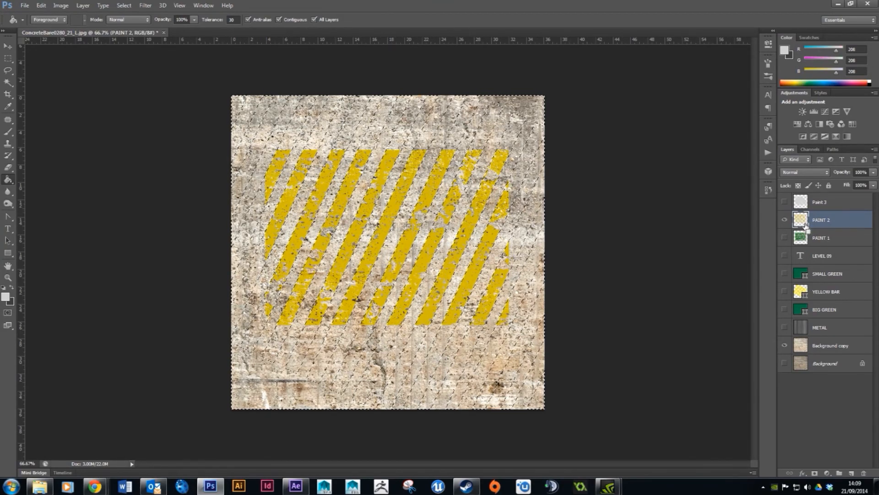
key("ctrl+d")
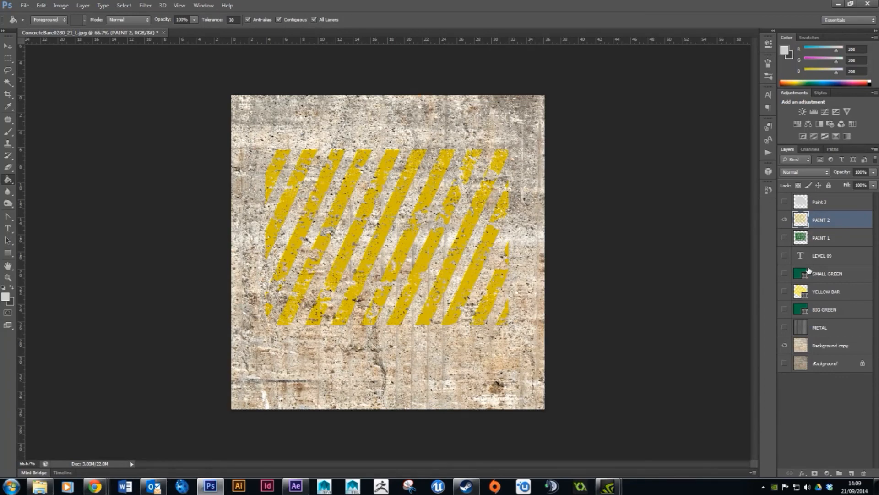
- Hide PAINT 2, show Paint 3, and cut Paint 3 to the outline of the LEVEL 09 text, leaving nothing selected
left_click(785, 220)
left_click(785, 202)
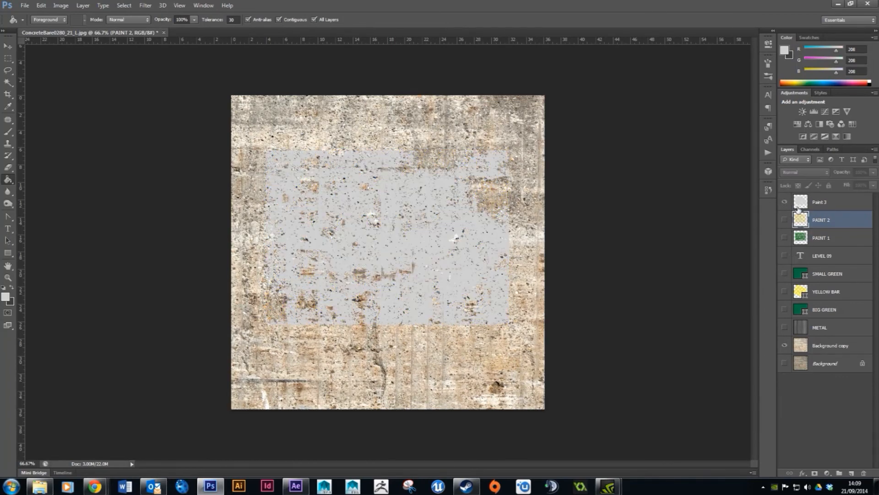
left_click(805, 204)
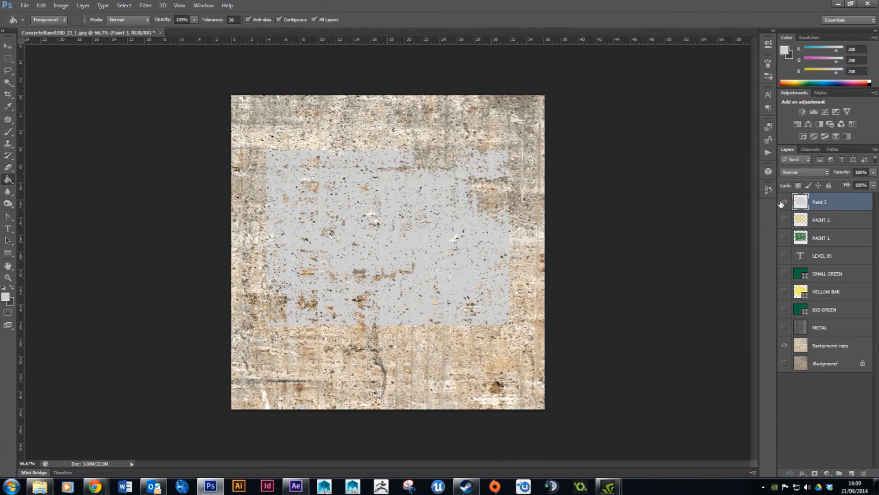
left_click(801, 256, "ctrl")
left_click(124, 5)
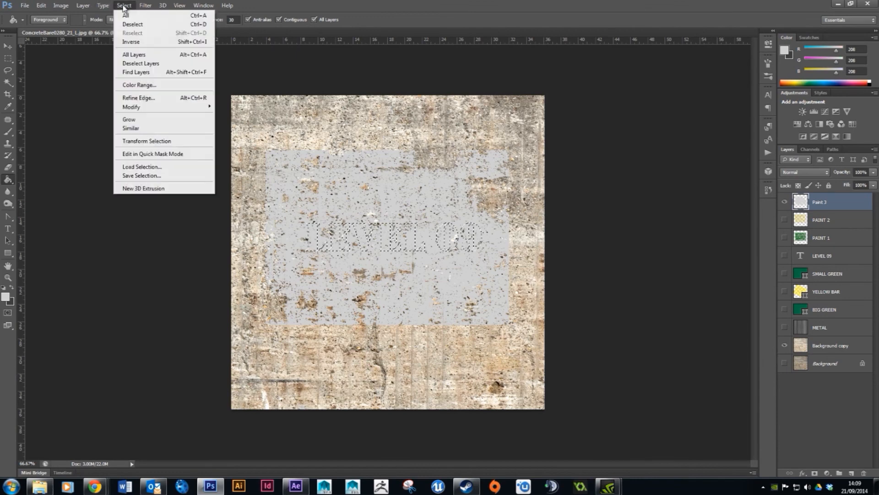
left_click(143, 42)
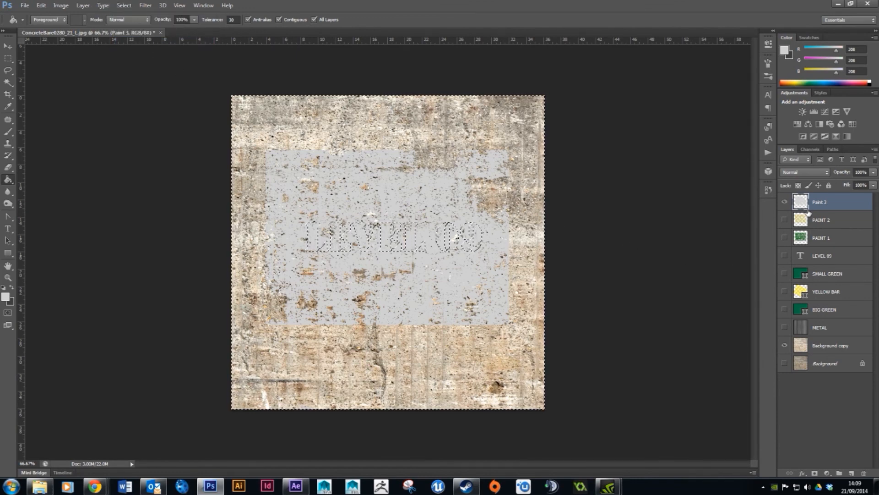
key("Delete")
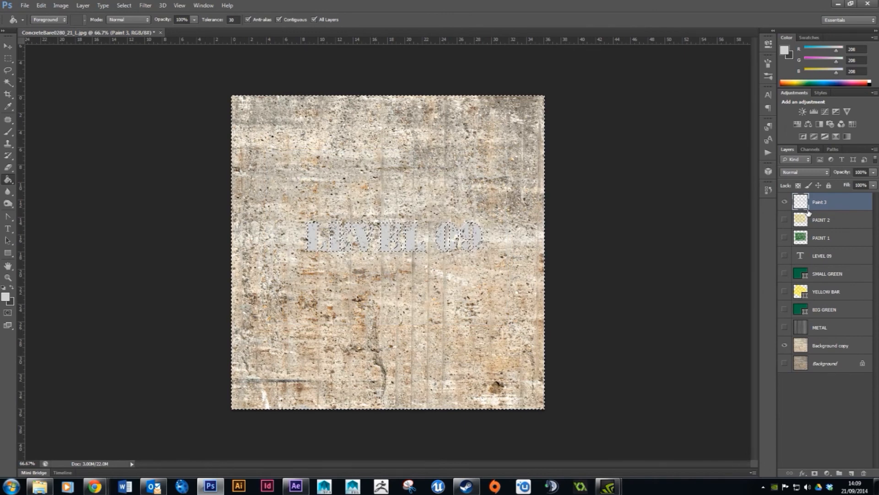
key("ctrl+d")
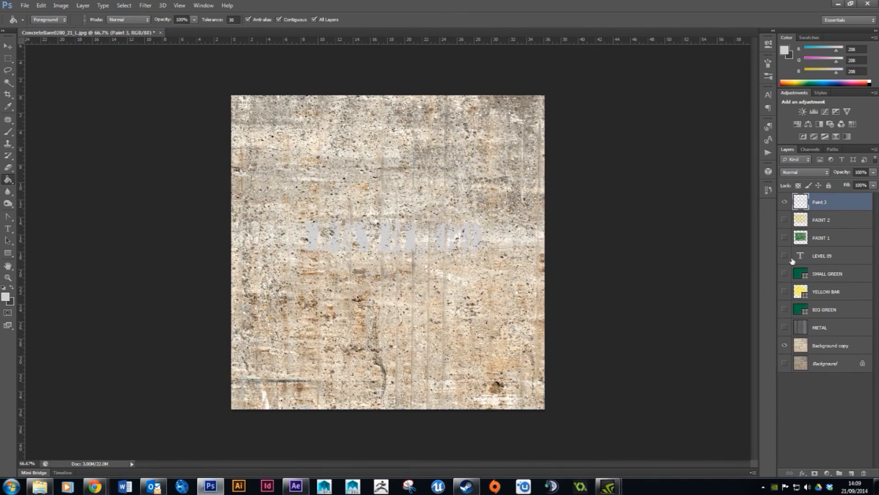
- Show PAINT 1 and PAINT 2, and delete PAINT 2's stripes inside the SMALL GREEN rectangle, leaving nothing selected
left_click(785, 237)
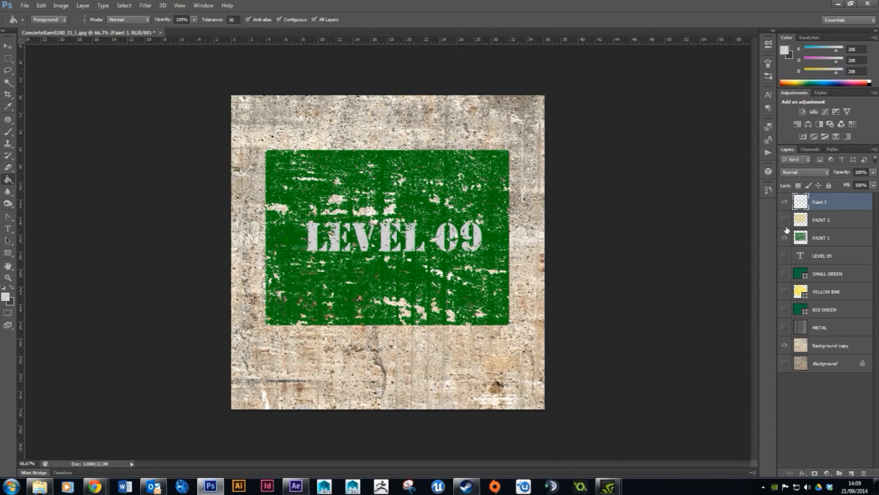
left_click(785, 220)
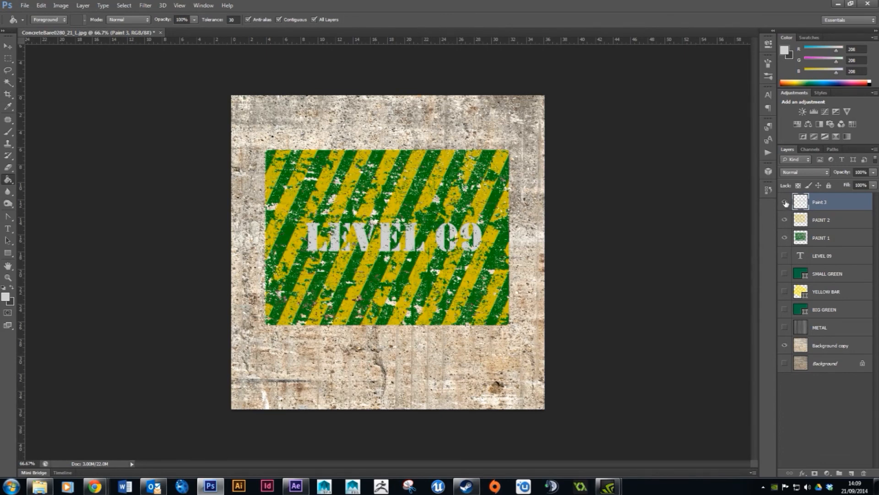
left_click(803, 276, "ctrl")
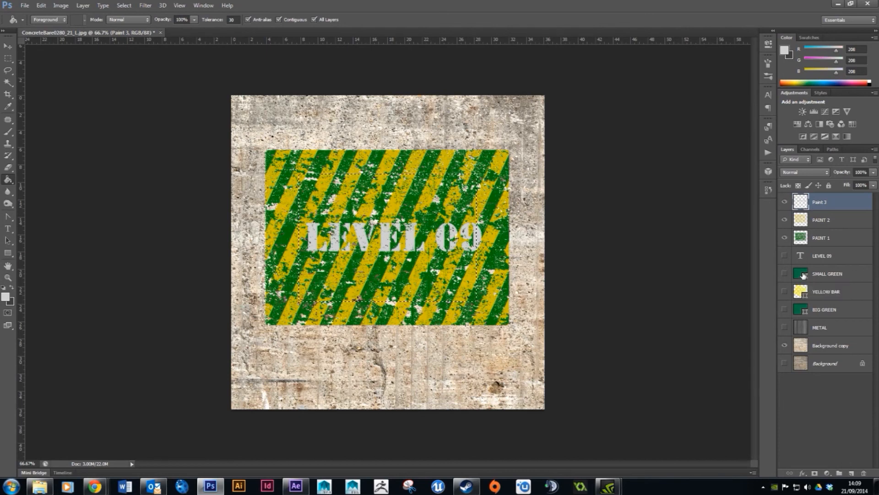
left_click(796, 220)
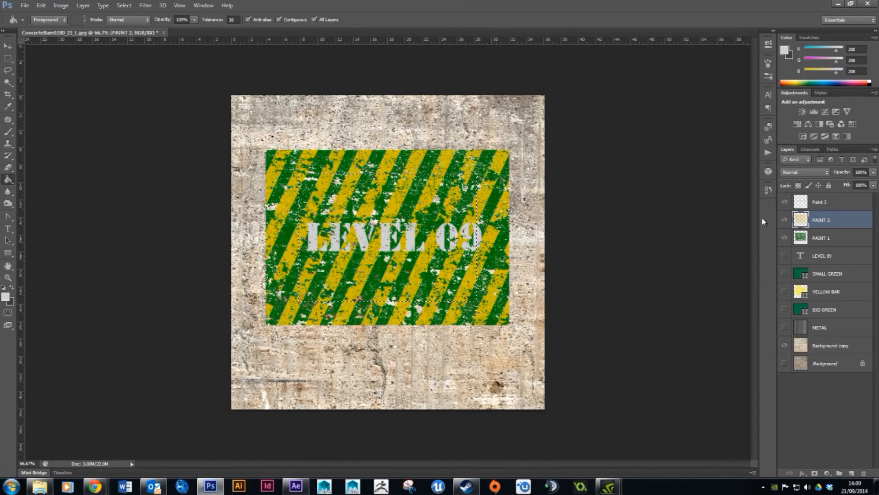
key("Delete")
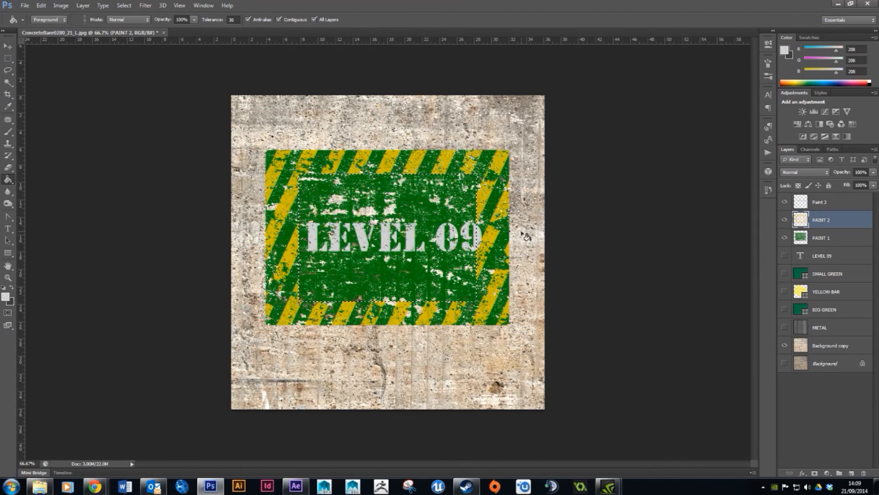
key("ctrl+d")
- Show the METAL layer and lower its opacity to 58%
left_click(786, 328)
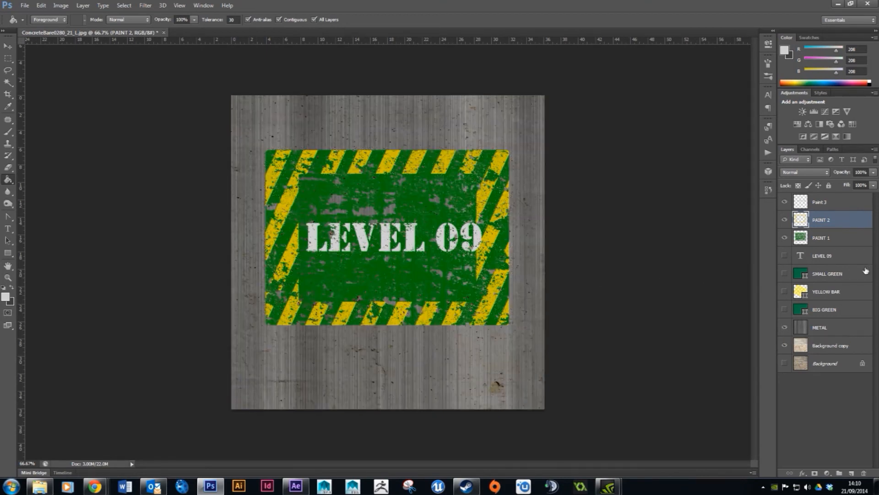
left_click(819, 328)
left_click_drag(873, 172, 856, 182)
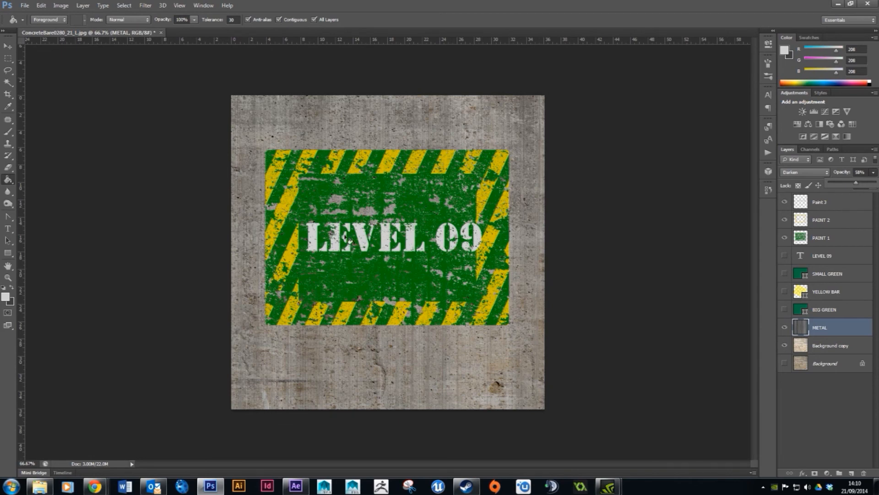
- Examine the worn sign close up, checking PAINT 1, PAINT 2 and Paint 3 one by one
left_click(8, 277)
left_click(330, 197)
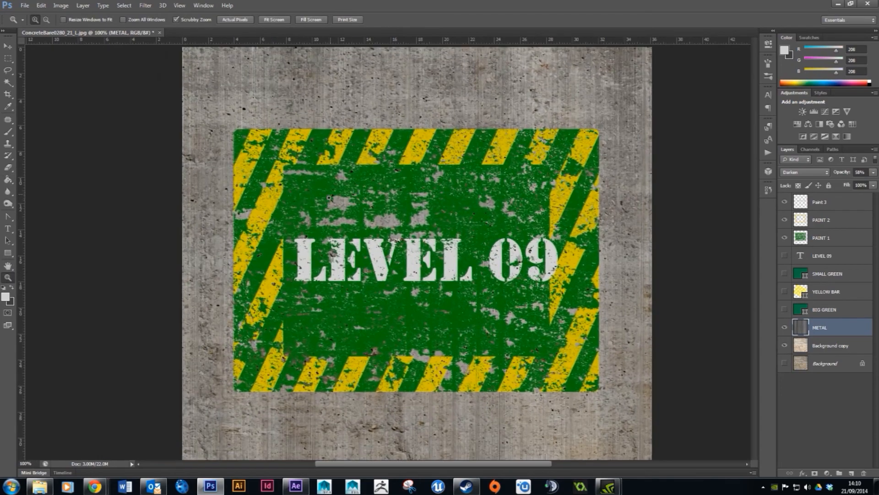
left_click(550, 150)
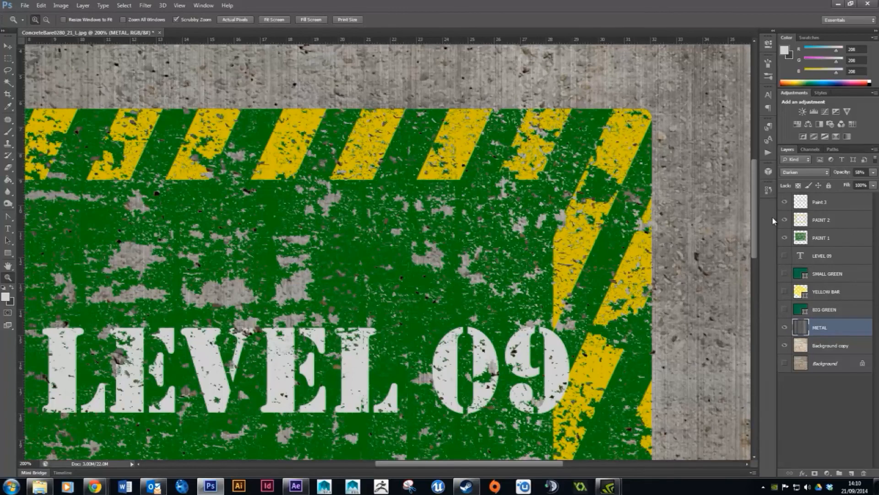
left_click(830, 240)
left_click(785, 238)
left_click(785, 238)
left_click(785, 220)
left_click(785, 220)
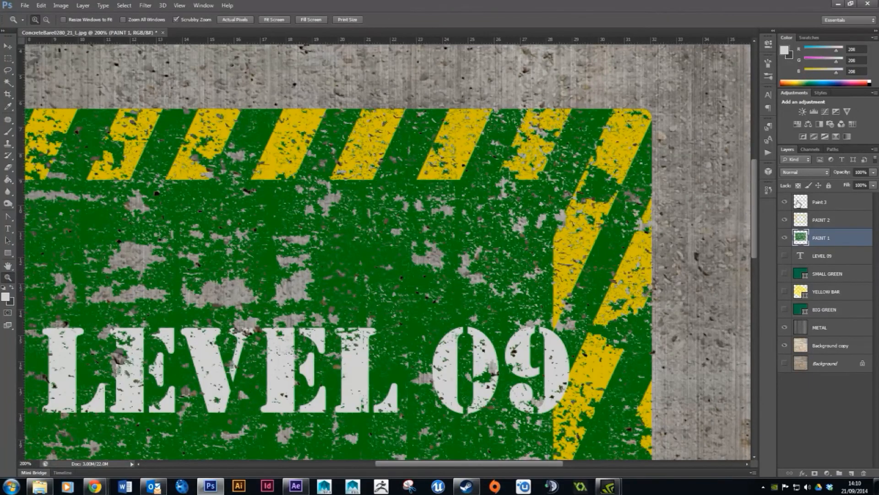
left_click(785, 202)
left_click(785, 203)
left_click(511, 276, "alt")
left_click(511, 276, "alt")
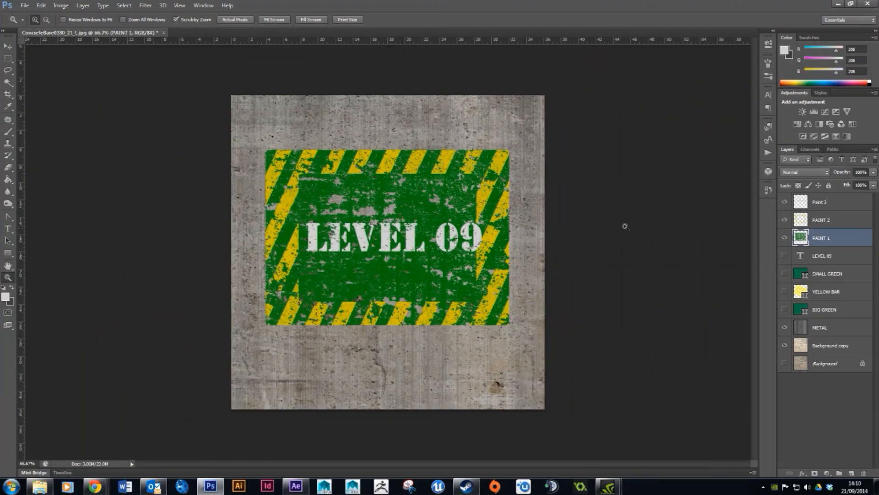
- Raise the METAL layer's opacity to 78%
left_click(836, 330)
left_click(873, 172)
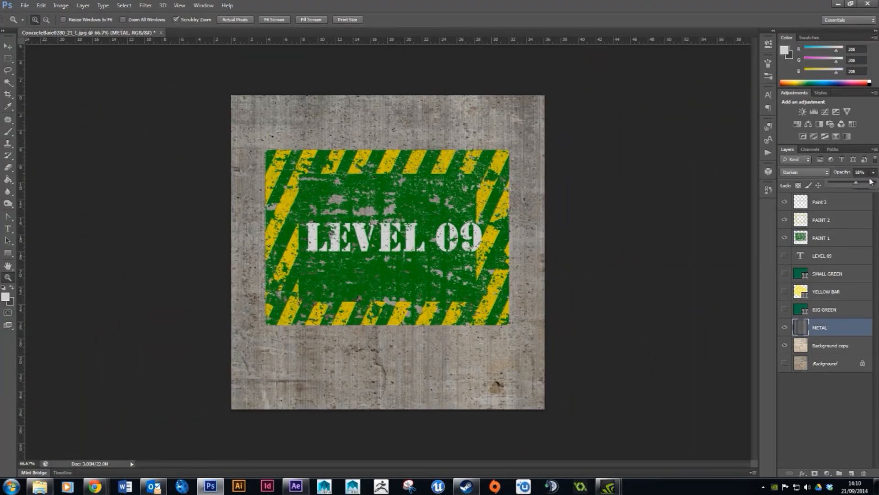
left_click_drag(856, 184, 877, 186)
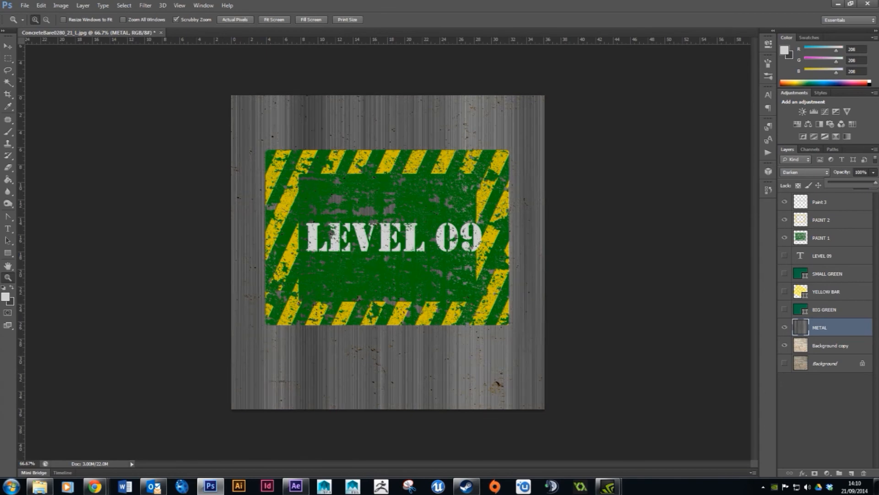
left_click_drag(876, 184, 862, 185)
- Delete the LEVEL 09, SMALL GREEN, YELLOW BAR and BIG GREEN layers
left_click(841, 257)
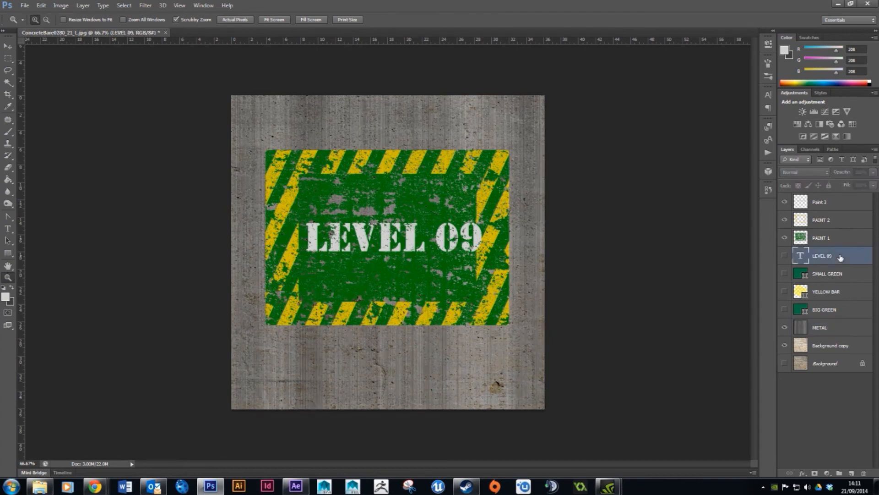
left_click(841, 316)
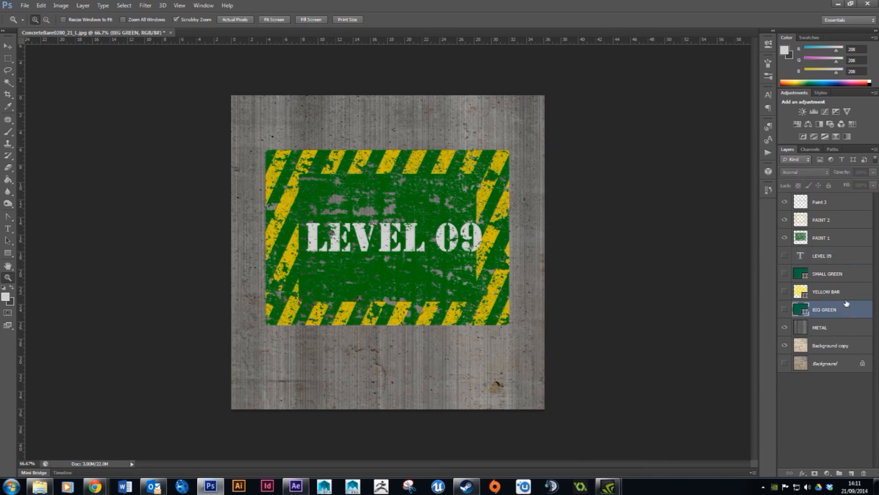
left_click(843, 262)
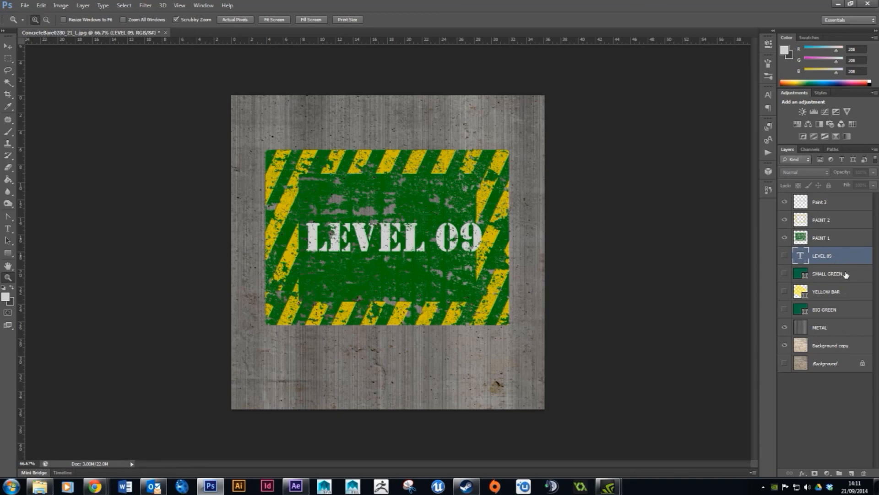
left_click(843, 313, "shift")
left_click_drag(845, 312, 863, 472)
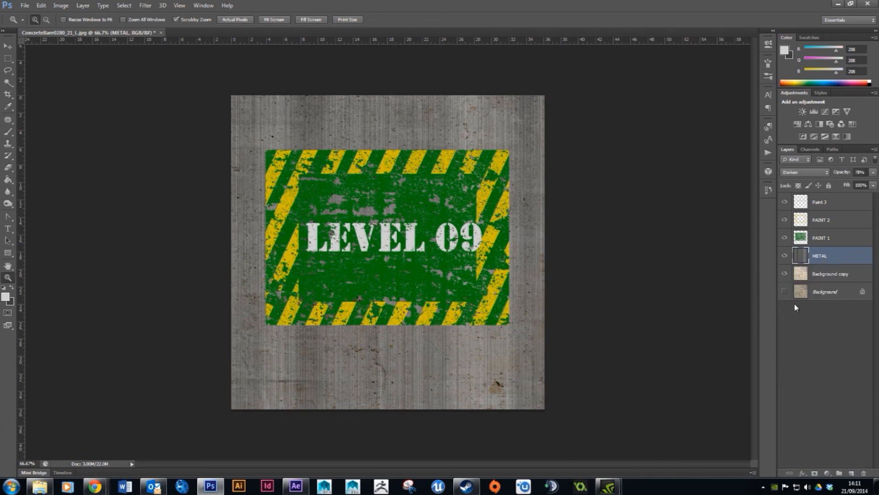
- Make the original Background layer visible and compare it with Background copy, leaving both shown
left_click(785, 273)
left_click(785, 291)
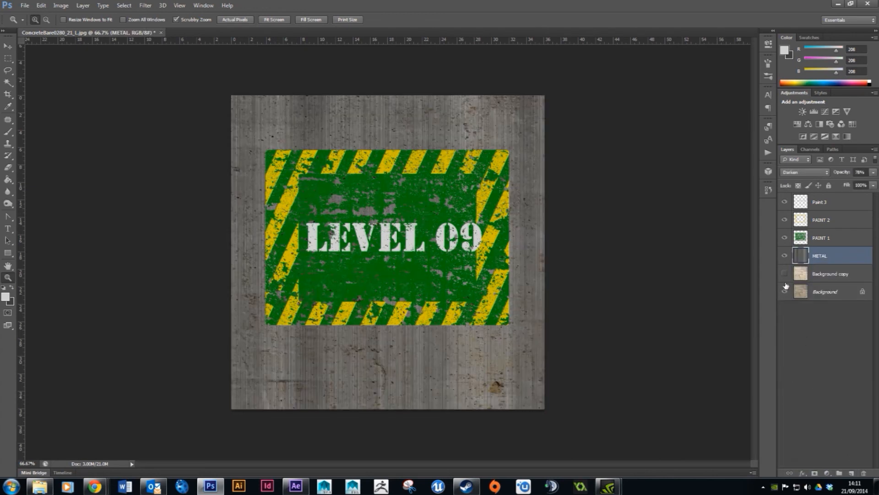
left_click(785, 273)
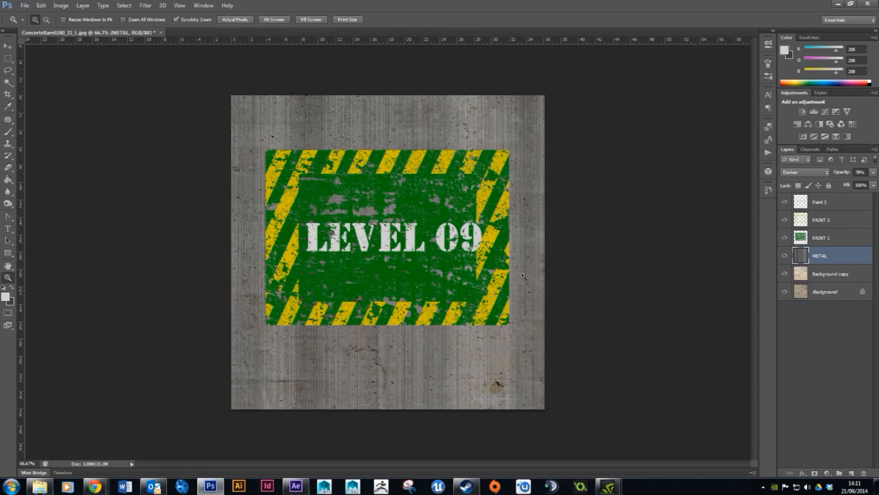
- Move the Paint 3 lettering slightly left to centre it within the striped border
left_click(7, 46)
left_click(805, 206)
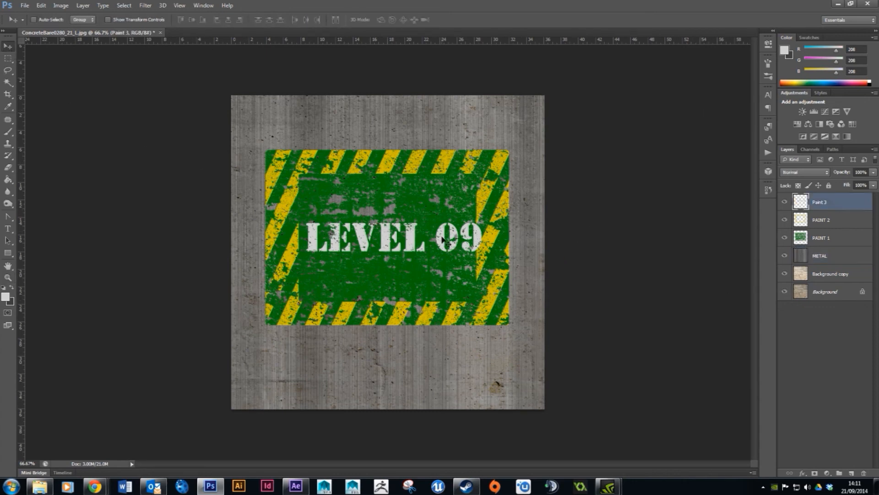
left_click_drag(442, 241, 435, 239)
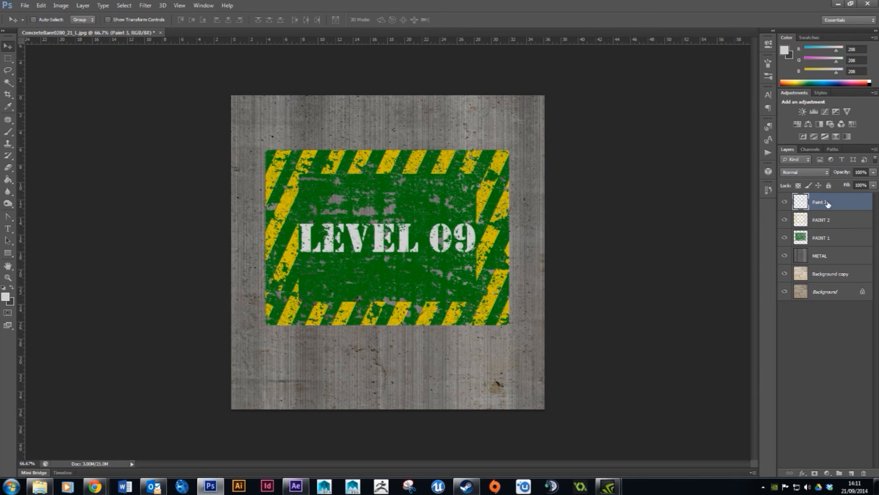
- Check what Paint 3, PAINT 2 and PAINT 1 each contribute by hiding and reshowing them one by one
left_click(785, 203)
left_click(785, 203)
left_click(785, 220)
left_click(785, 220)
left_click(785, 237)
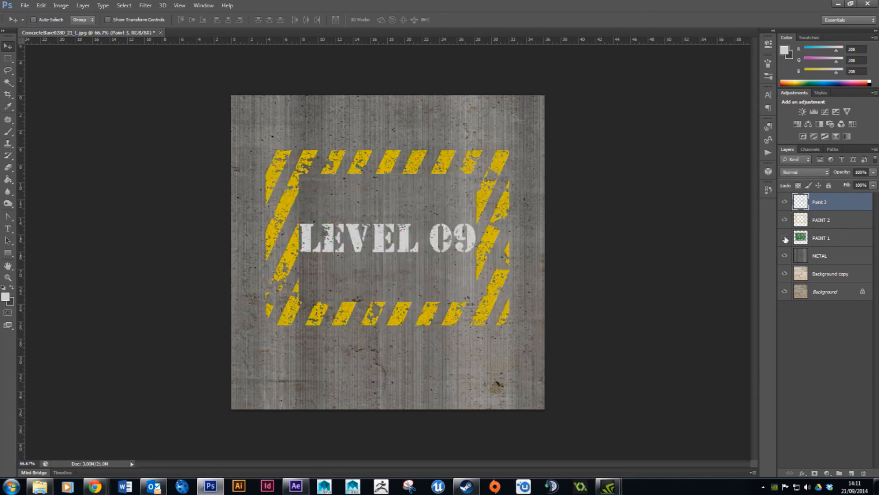
left_click(785, 237)
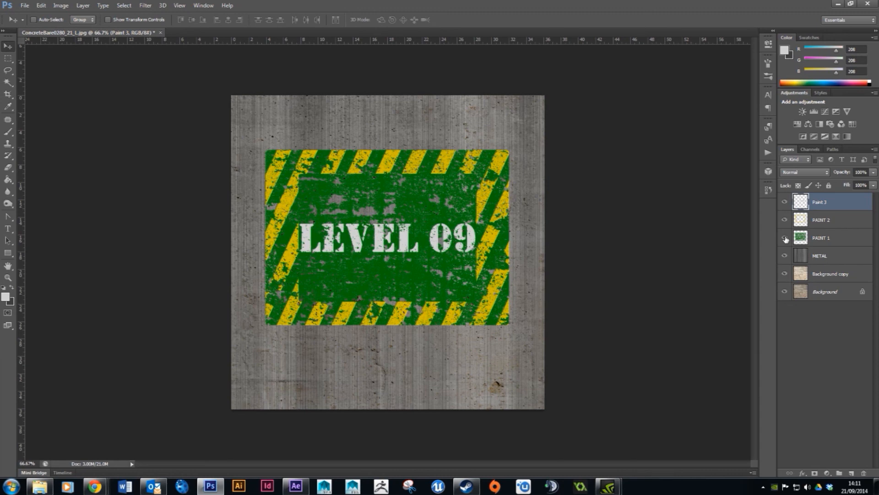
- Lower the opacity of PAINT 1, PAINT 2 and Paint 3 slightly, with Paint 3 at 92%
left_click(865, 238)
mouse_move(873, 172)
left_mouse_down()
mouse_move(872, 184)
mouse_move(845, 182)
mouse_move(872, 187)
left_mouse_up()
left_click(842, 220)
left_click(852, 207)
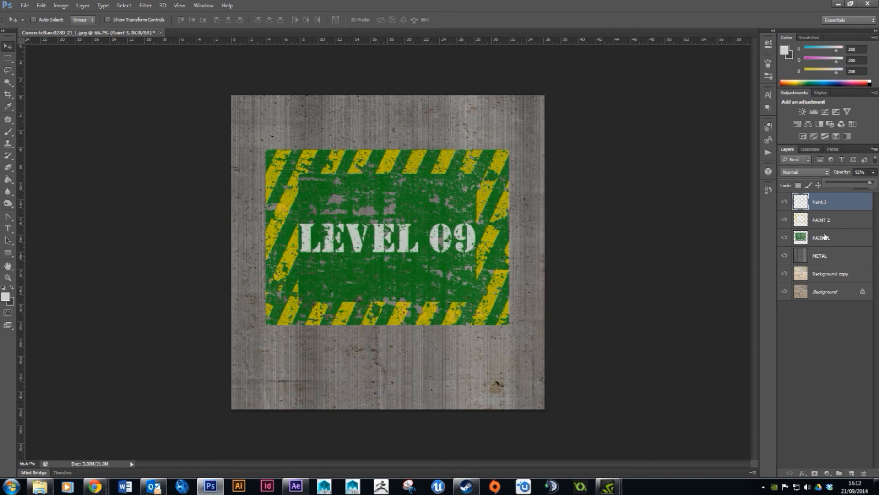